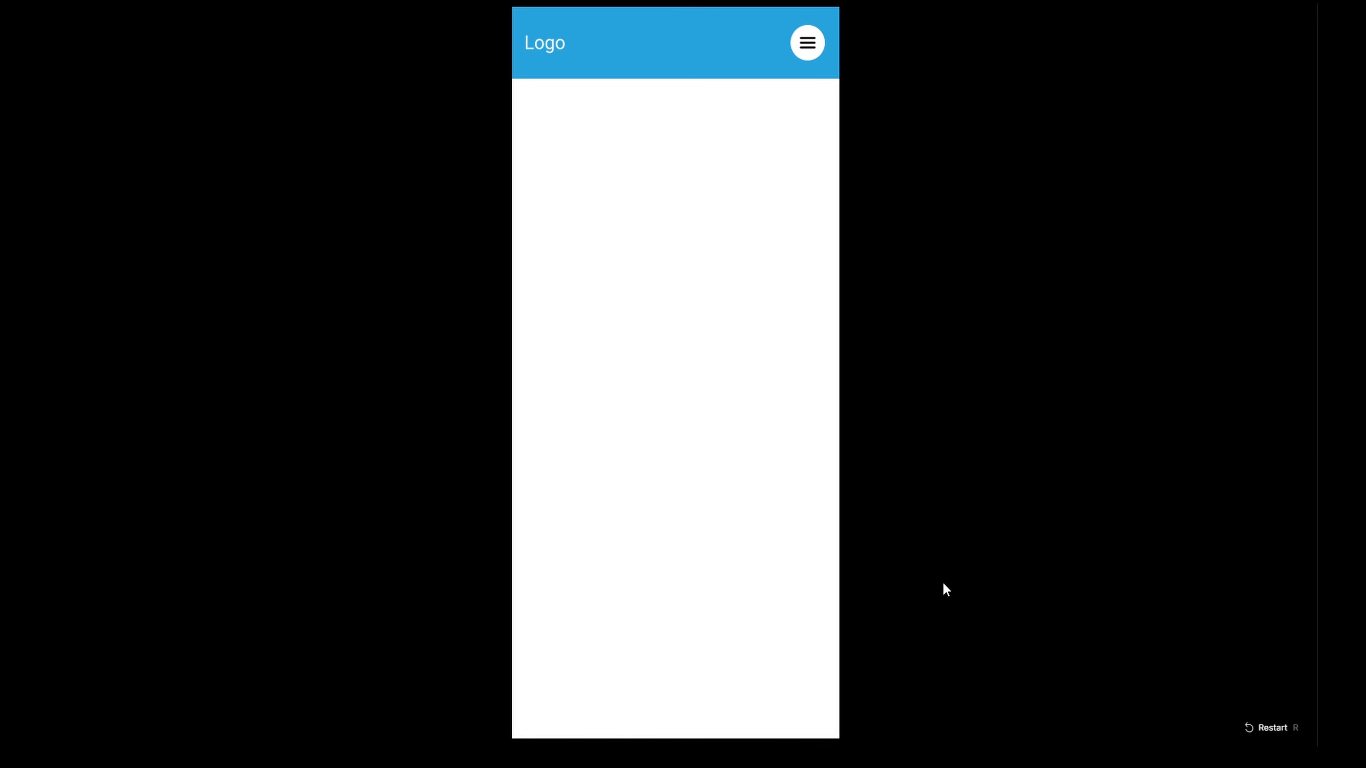
- Preview the finished mobile menu opening from the hamburger and closing with the X
{"action": "left_click", "coordinate": [818, 45]}
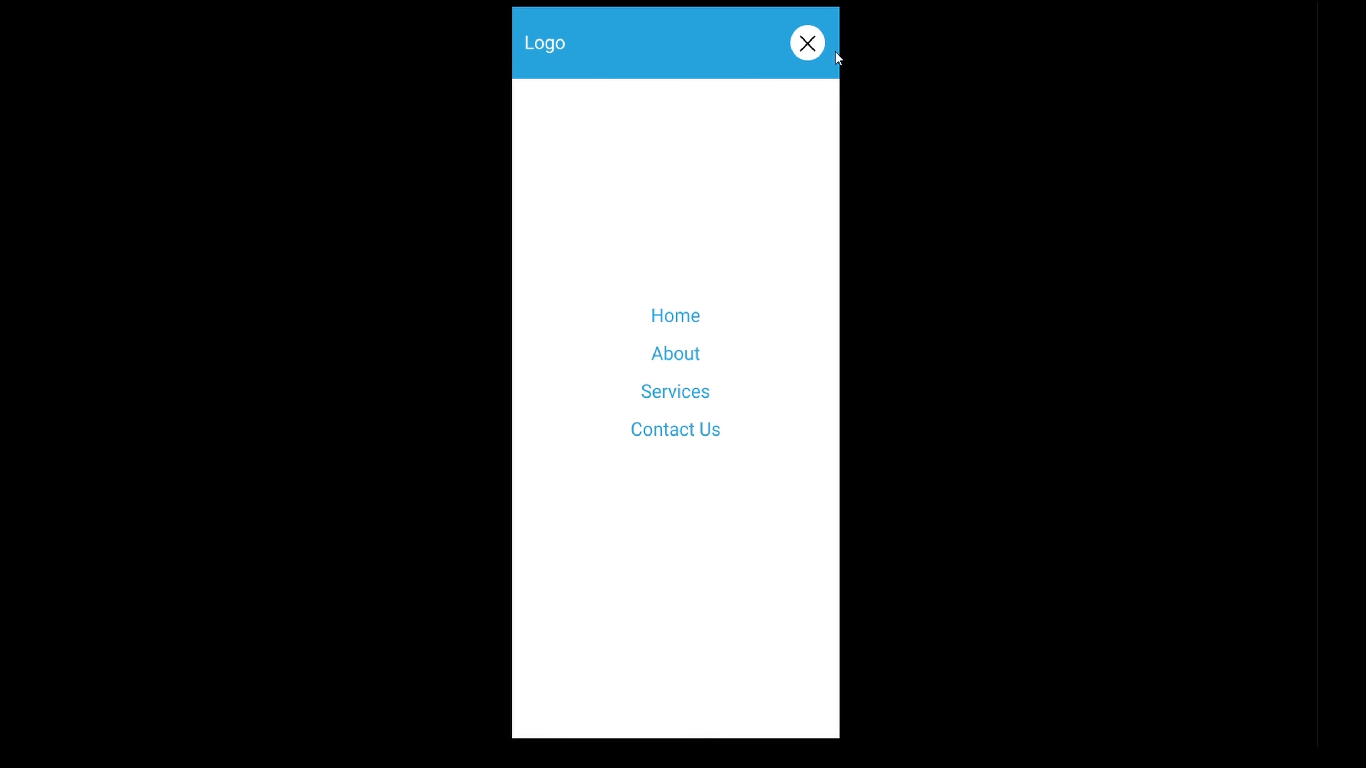
{"action": "left_click", "coordinate": [814, 46]}
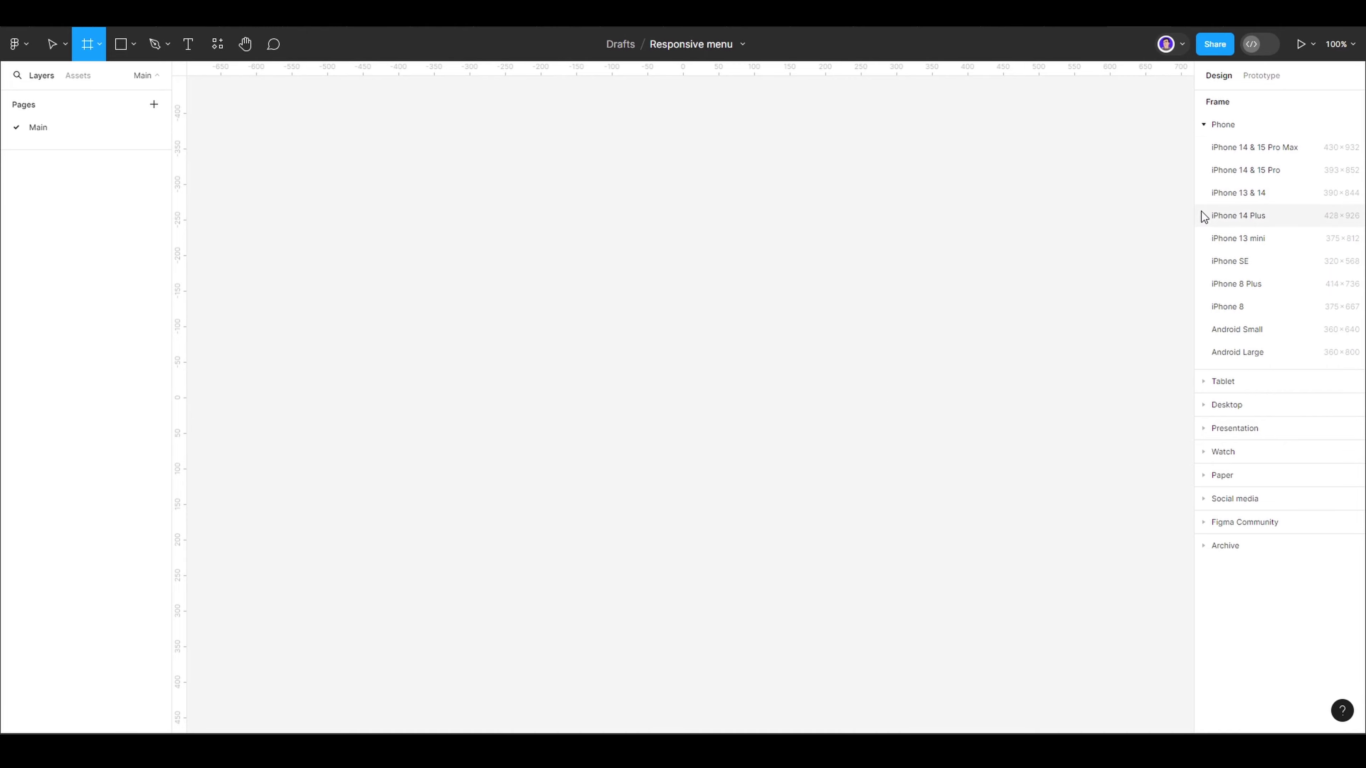
- Create a 1440×1024 Desktop frame with a 12-column grid, margin 24 and gutter 24
{"action": "left_click", "coordinate": [1216, 125]}
{"action": "left_click", "coordinate": [1229, 171]}
{"action": "left_click", "coordinate": [1258, 285]}
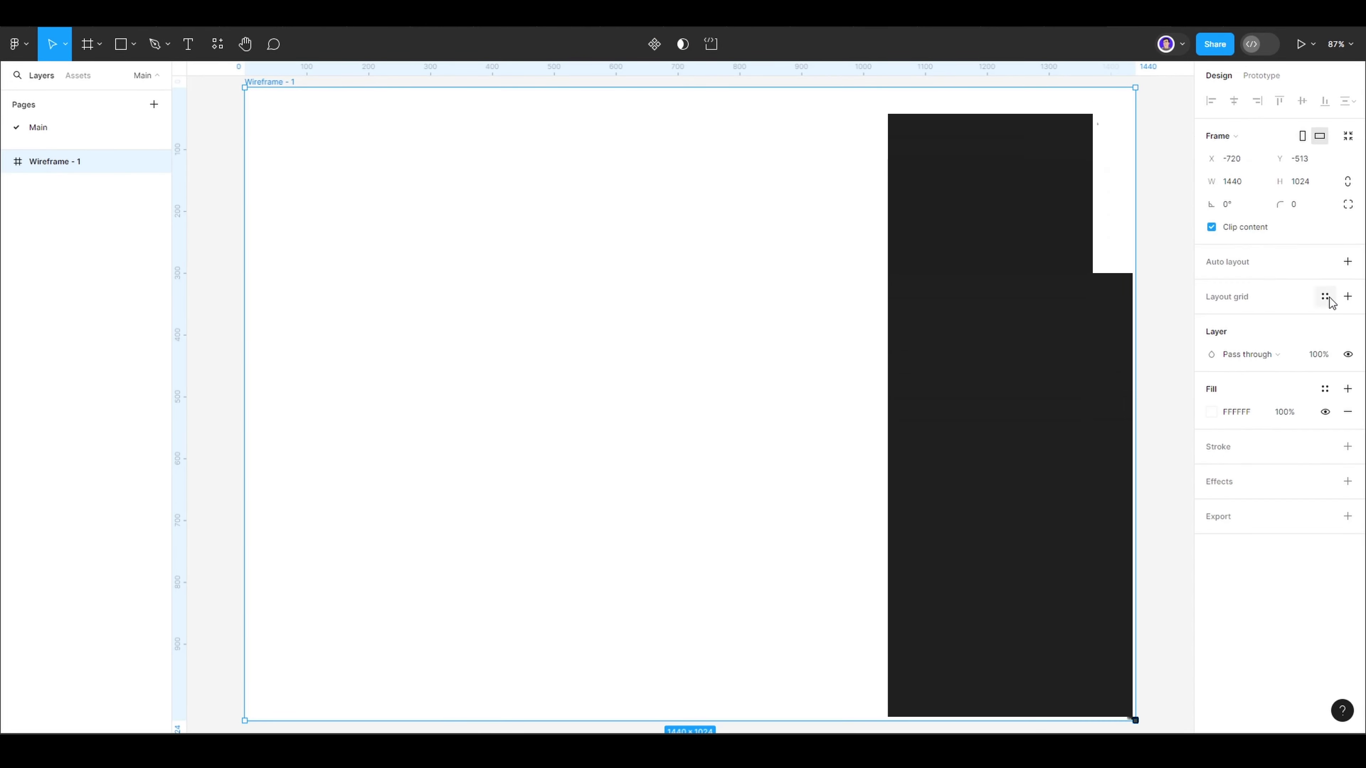
{"action": "left_click", "coordinate": [1347, 297]}
{"action": "left_click", "coordinate": [1211, 319]}
{"action": "left_click", "coordinate": [1054, 322]}
{"action": "left_click", "coordinate": [1046, 376]}
{"action": "left_click", "coordinate": [1070, 488]}
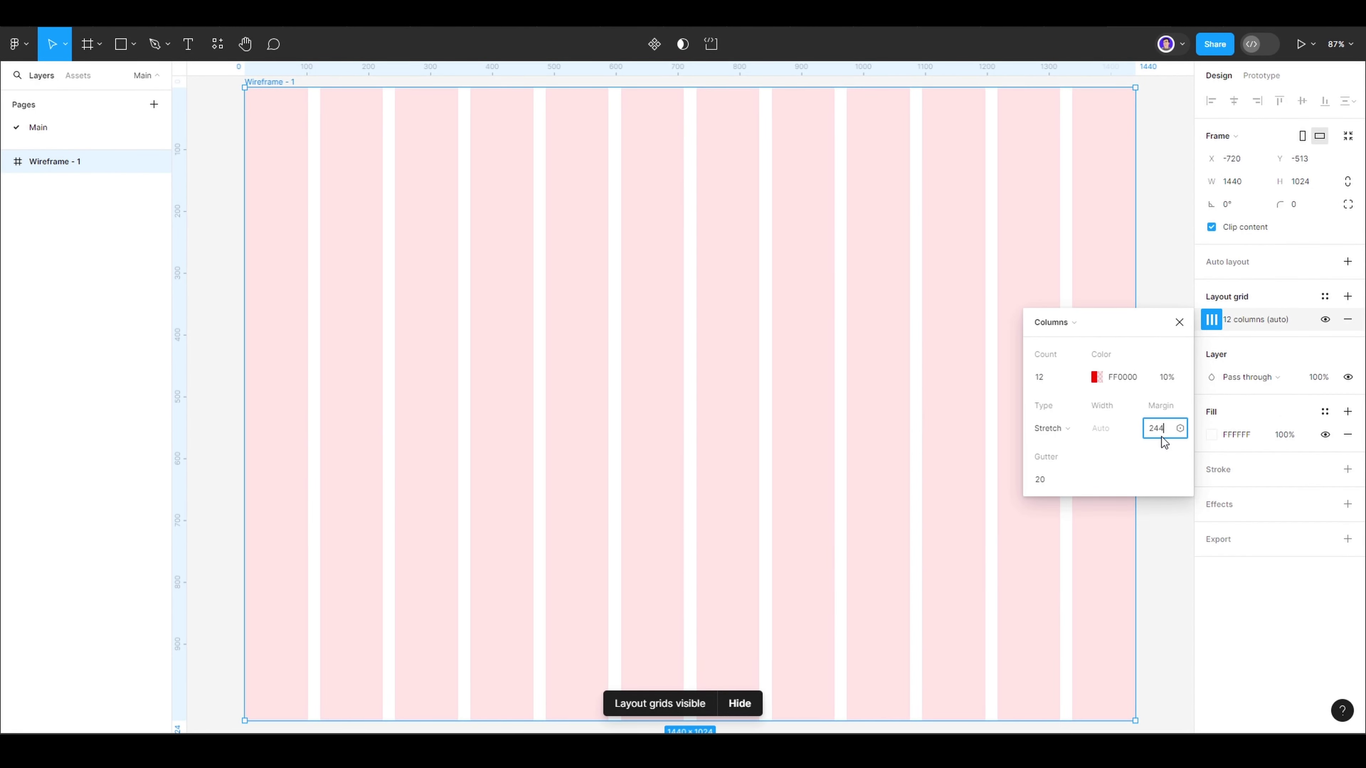
{"action": "key", "text": "BackSpace"}
{"action": "key", "text": "Tab"}
{"action": "type", "text": "24"}
{"action": "key", "text": "Return"}
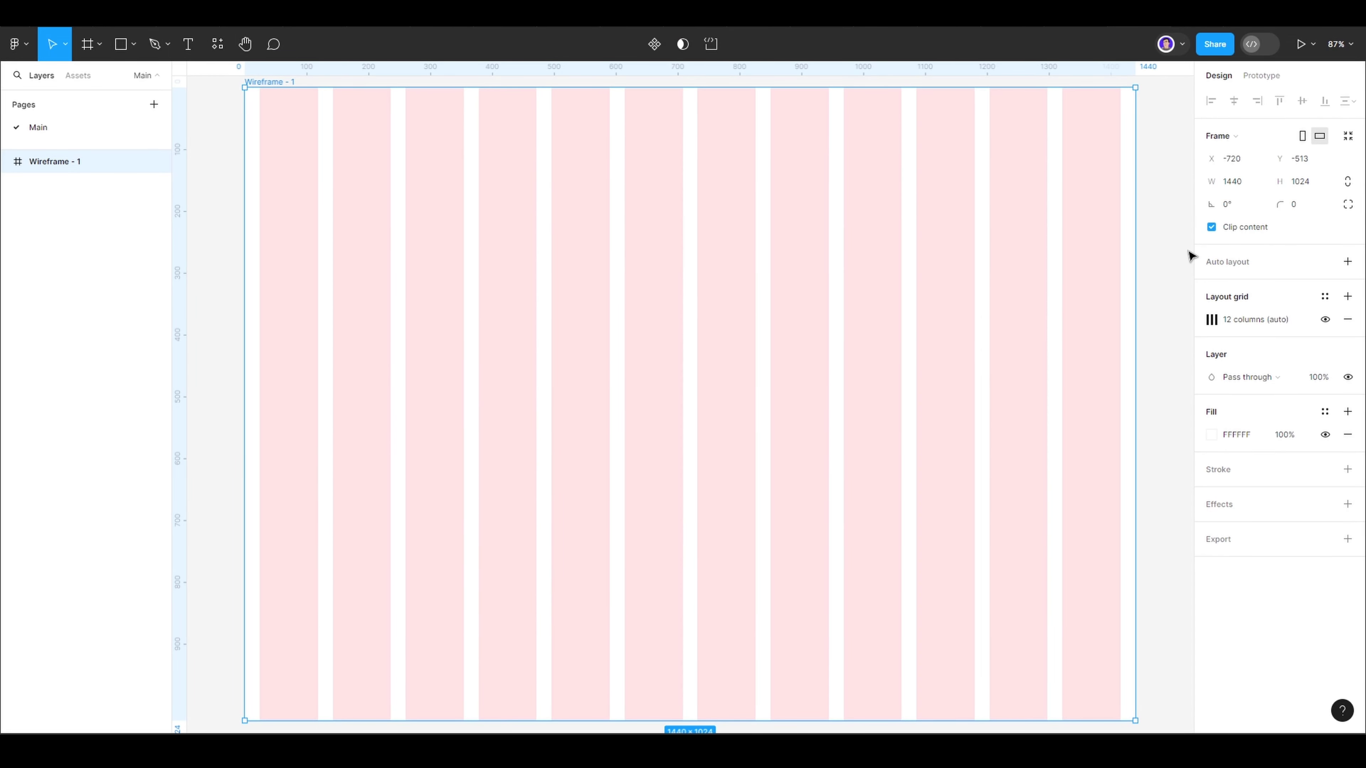
- Add an iPad mini 8.3 tablet frame, undoing the accidental auto layout
{"action": "left_click", "coordinate": [94, 58]}
{"action": "left_click", "coordinate": [1241, 145]}
{"action": "left_click", "coordinate": [1256, 188]}
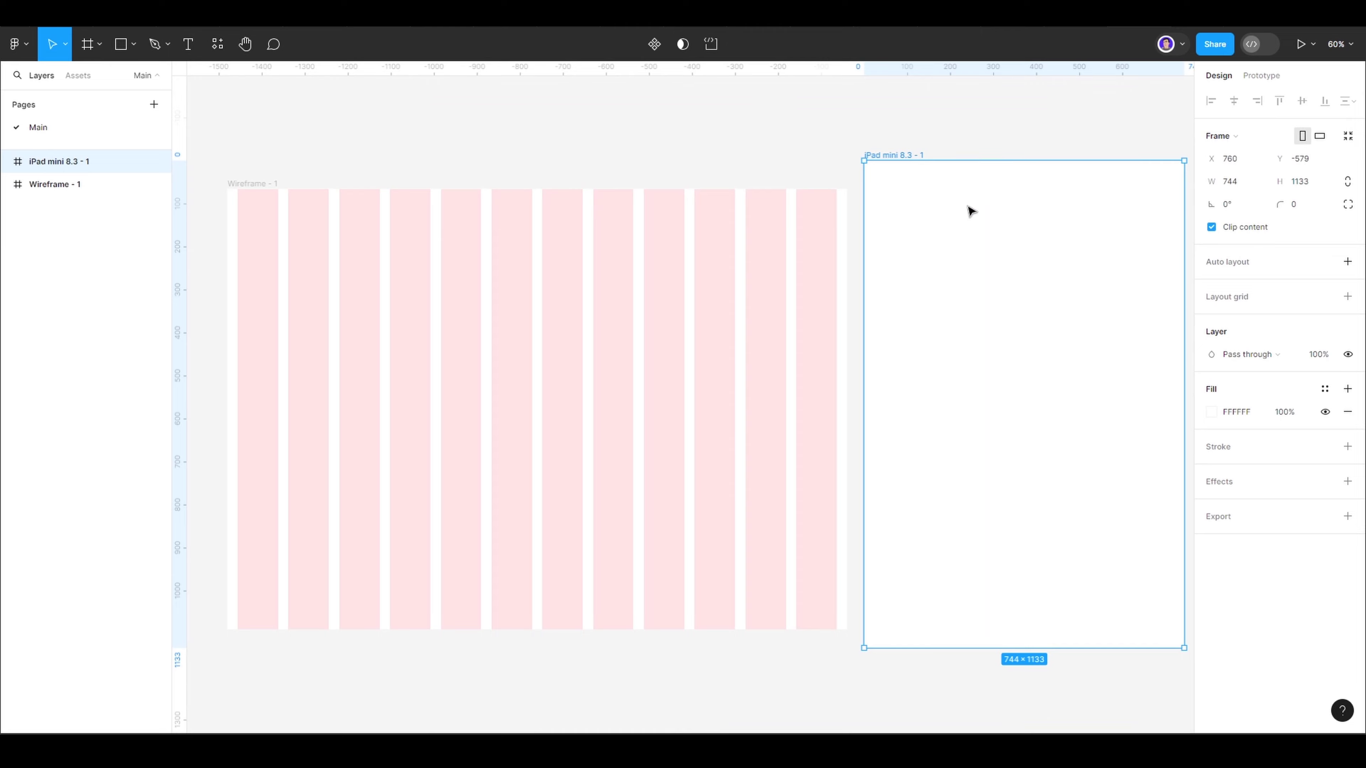
{"action": "key", "text": "shift+a"}
{"action": "key", "text": "ctrl+z"}
- Give the tablet frame a 6-column layout grid with margin 16
{"action": "left_click", "coordinate": [1347, 296]}
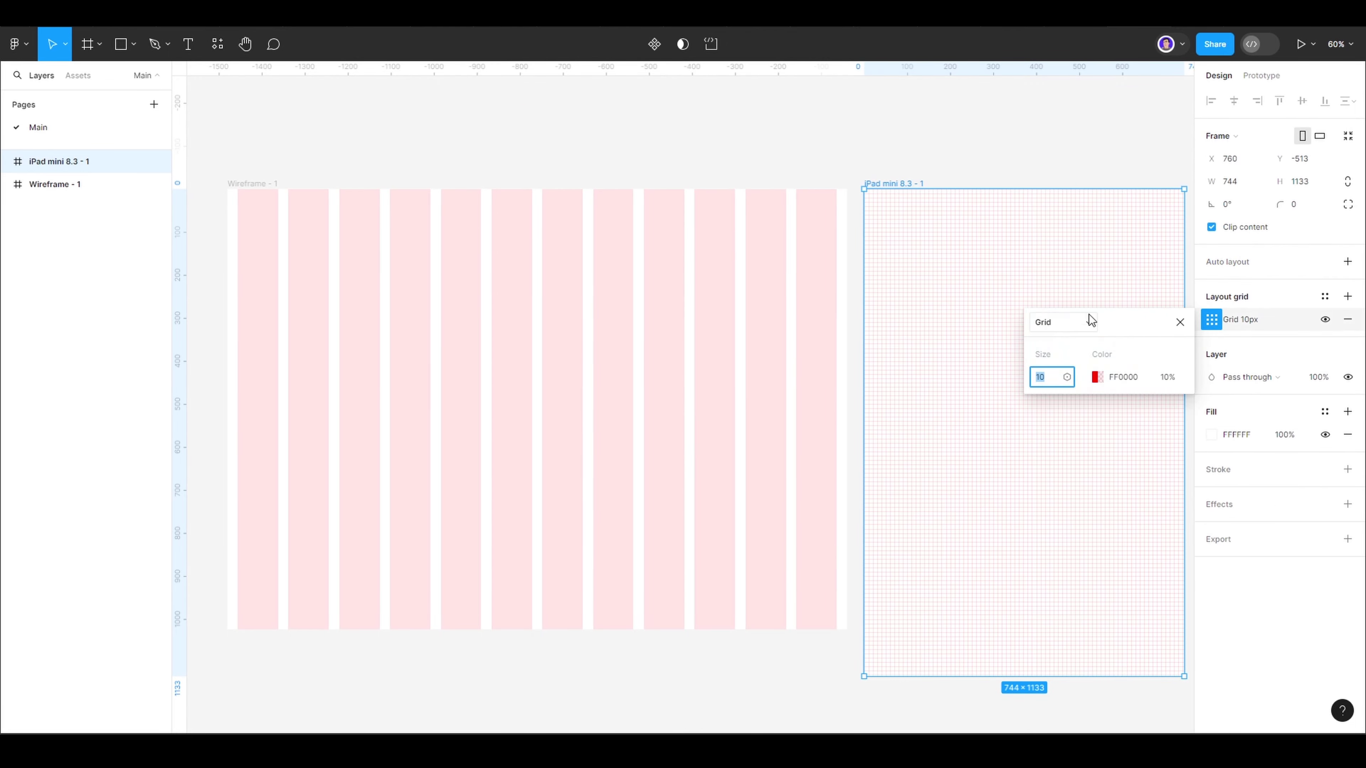
{"action": "left_click", "coordinate": [1040, 319]}
{"action": "left_click", "coordinate": [1053, 336]}
{"action": "left_click", "coordinate": [1054, 376]}
{"action": "left_click", "coordinate": [1164, 429]}
{"action": "type", "text": "16"}
{"action": "left_click", "coordinate": [1049, 479]}
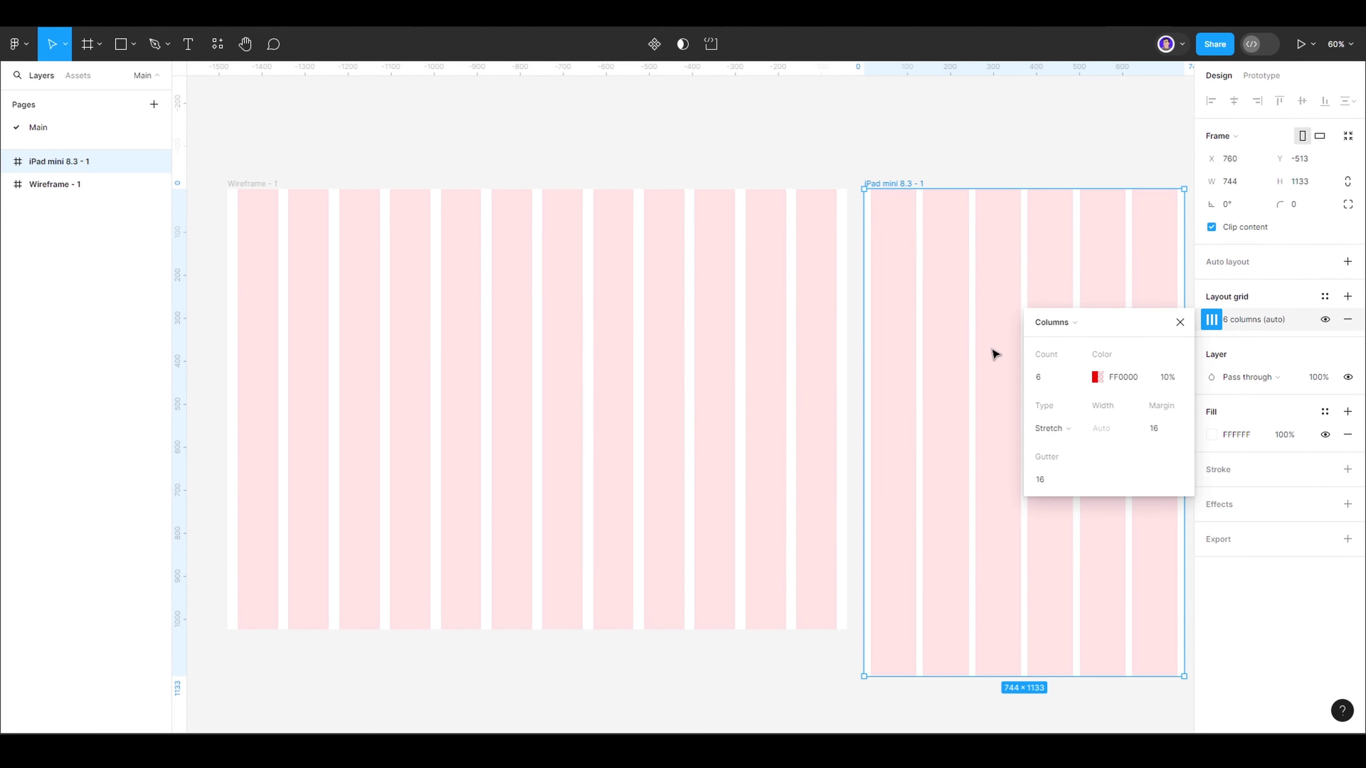
{"action": "left_click", "coordinate": [921, 177]}
- Rename the frames to Tablet and Desktop
{"action": "double_click", "coordinate": [890, 183]}
{"action": "type", "text": "Tablet"}
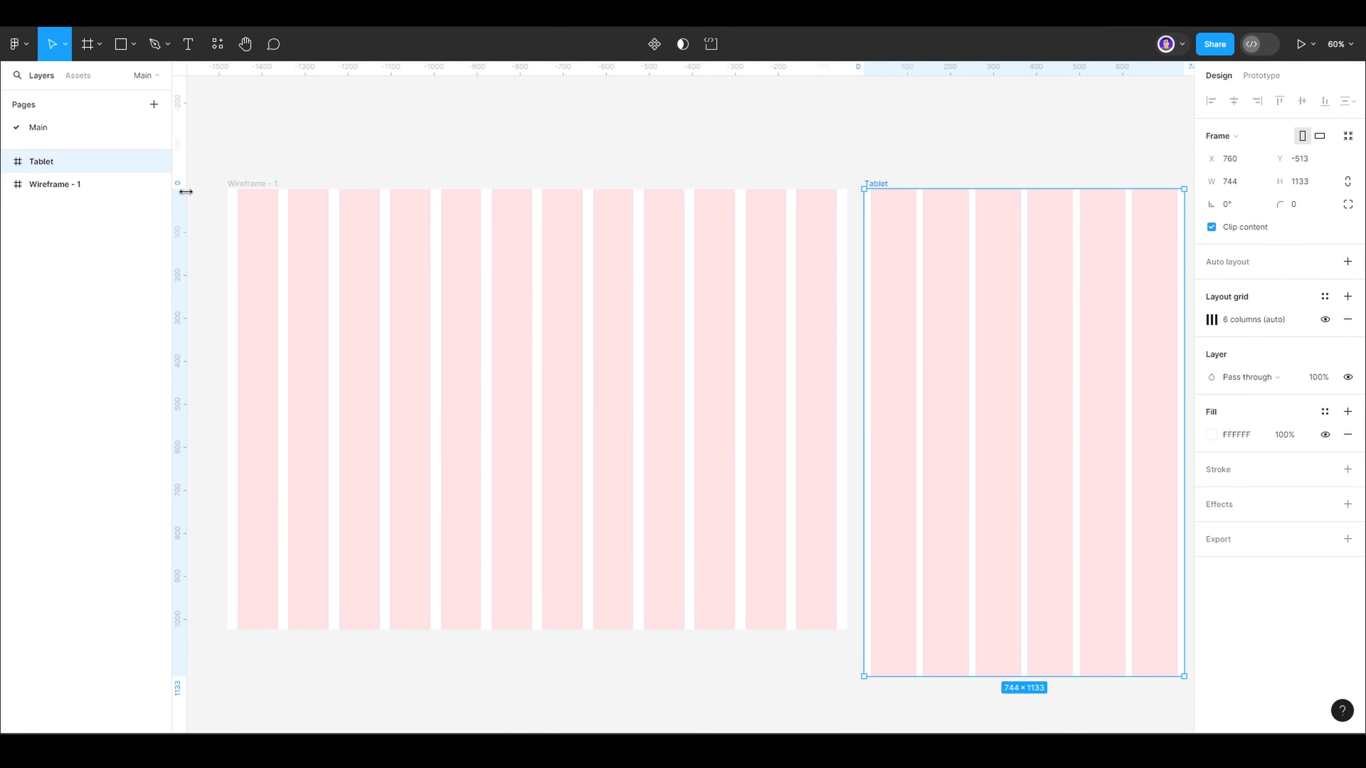
{"action": "left_click", "coordinate": [258, 184]}
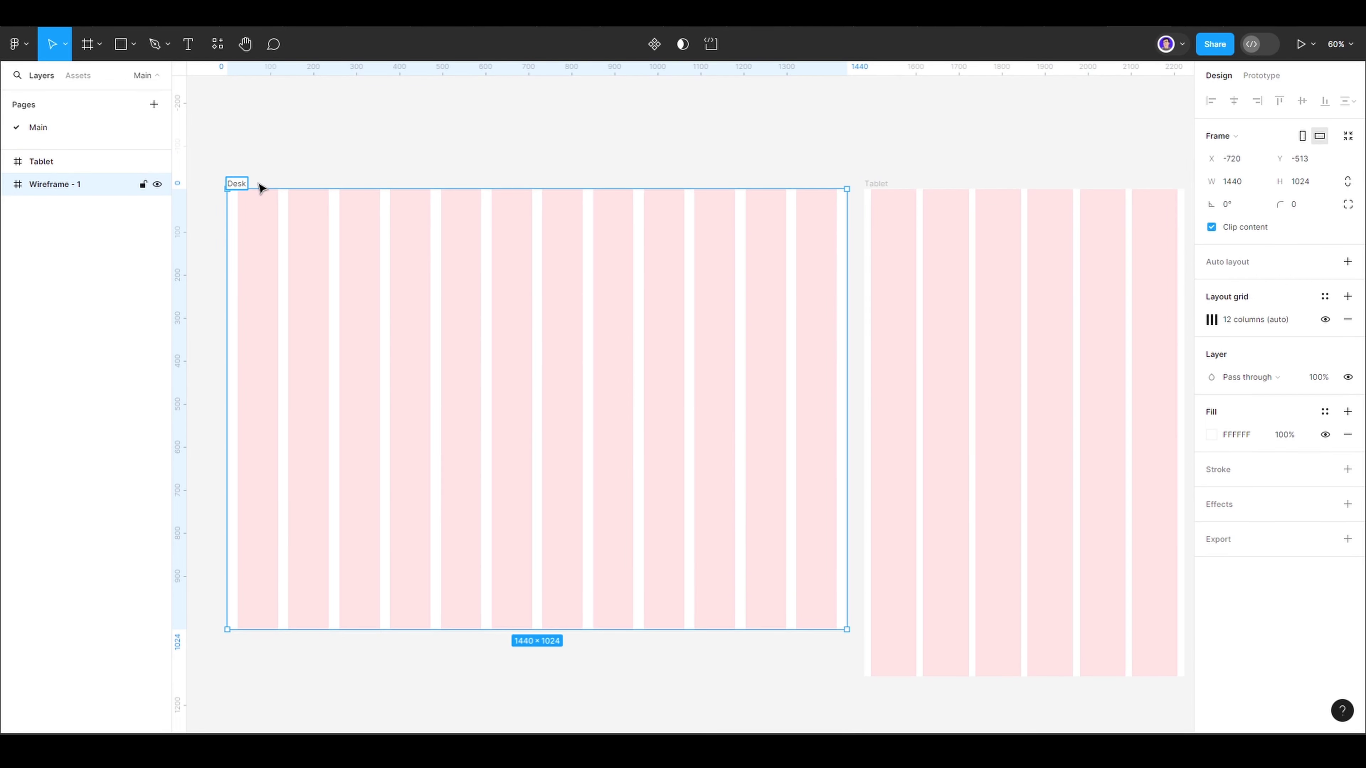
{"action": "key", "text": "Escape"}
- Add an iPhone 14 Plus frame with a 6-column grid and margin 16
{"action": "key", "text": "f"}
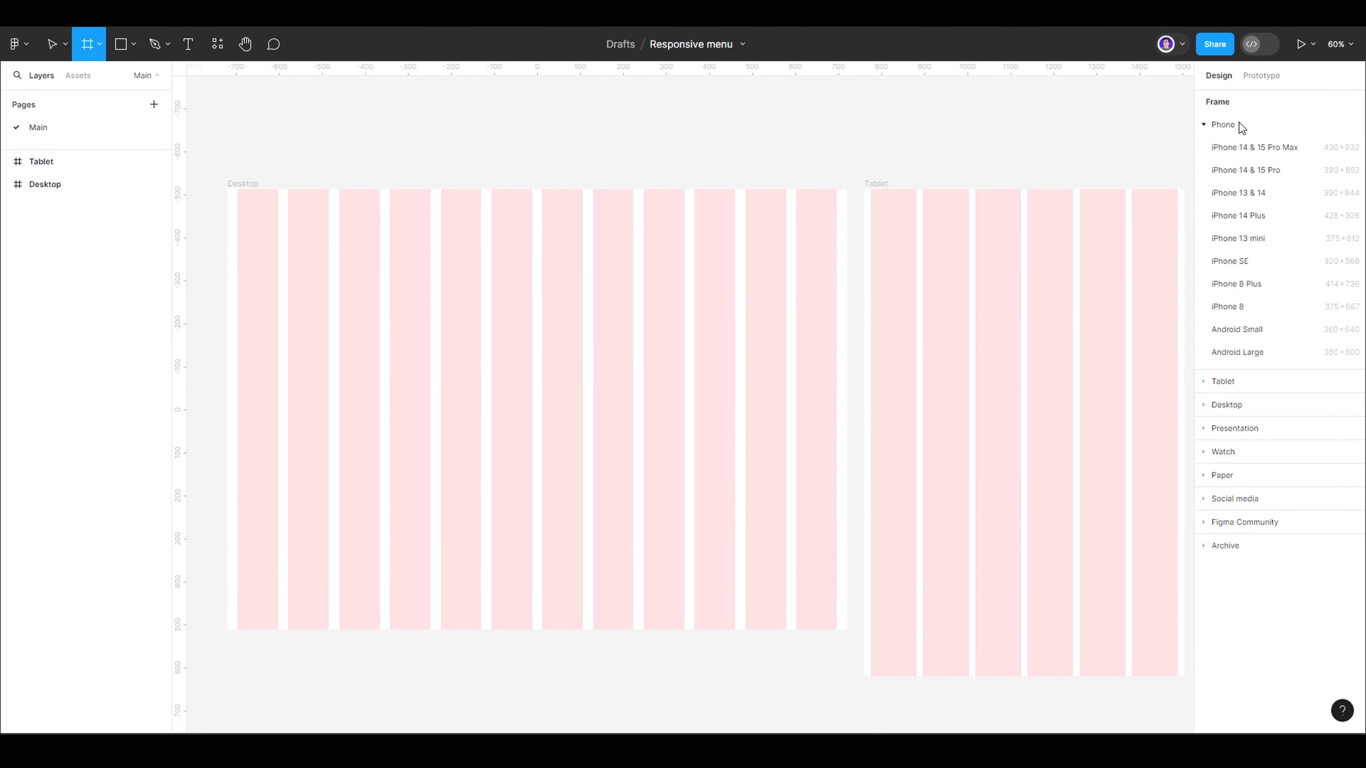
{"action": "left_click", "coordinate": [1236, 214]}
{"action": "left_click", "coordinate": [1347, 297]}
{"action": "left_click", "coordinate": [1211, 318]}
{"action": "left_click", "coordinate": [1048, 322]}
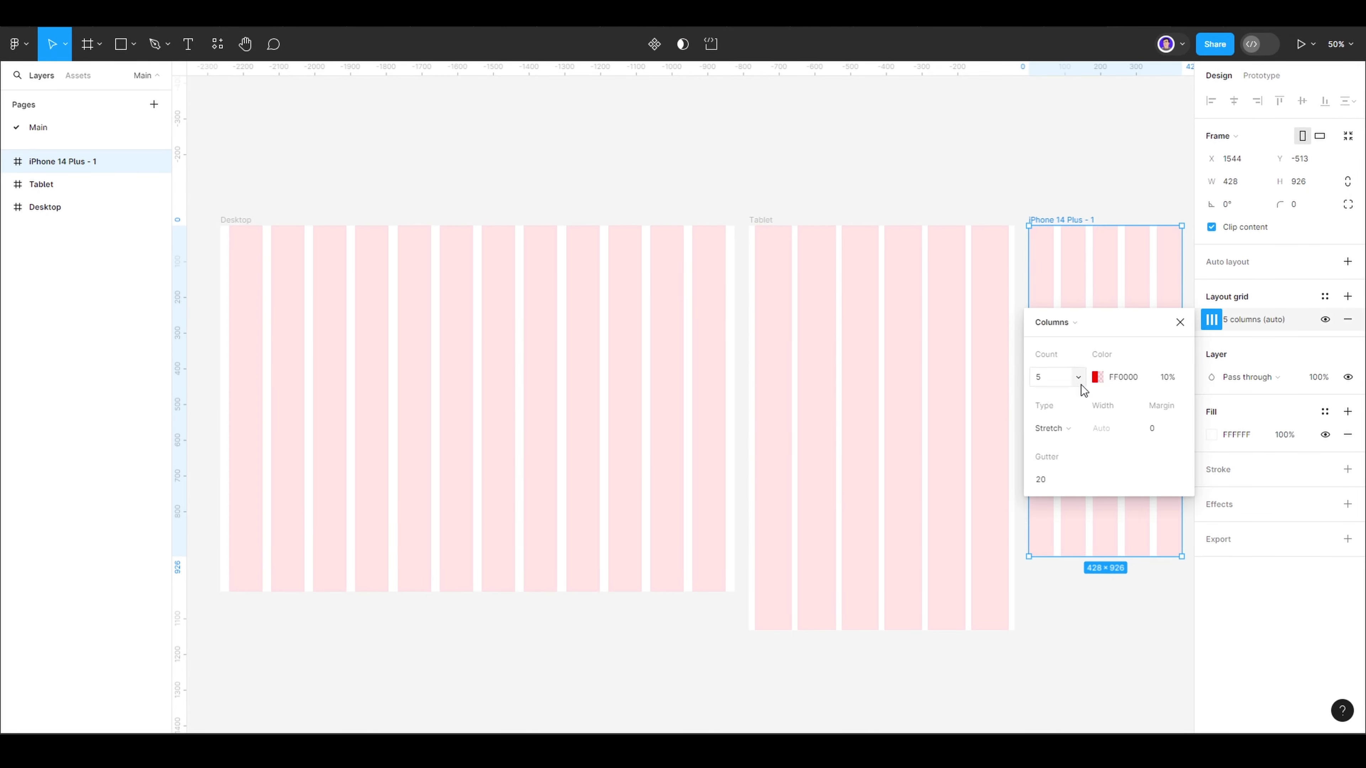
{"action": "type", "text": "16"}
{"action": "left_click", "coordinate": [1052, 480]}
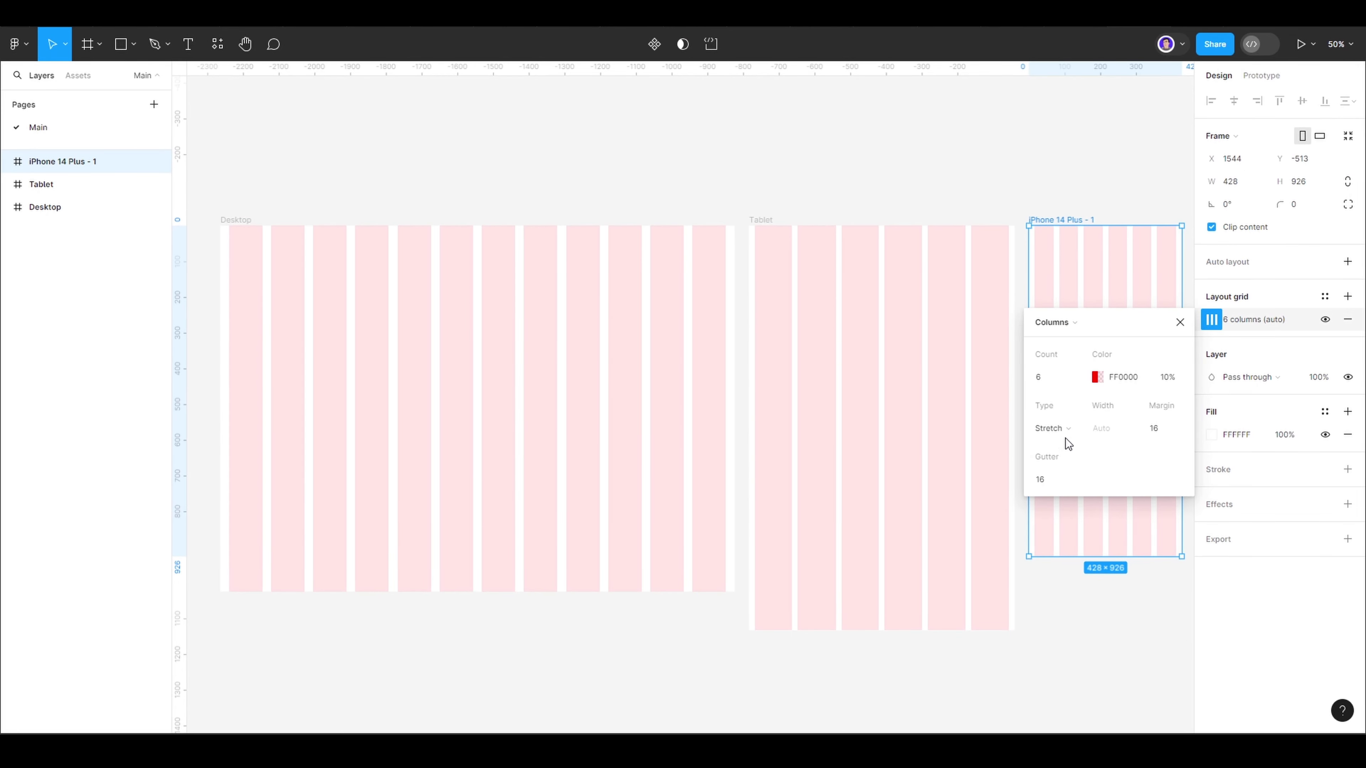
{"action": "key", "text": "Escape"}
{"action": "left_click", "coordinate": [356, 250]}
{"action": "scroll", "coordinate": [357, 250], "scroll_direction": "up", "scroll_amount": 3}
- Draw a rectangle inside the Desktop frame spanning its full 1440 width at the top
{"action": "key", "text": "r"}
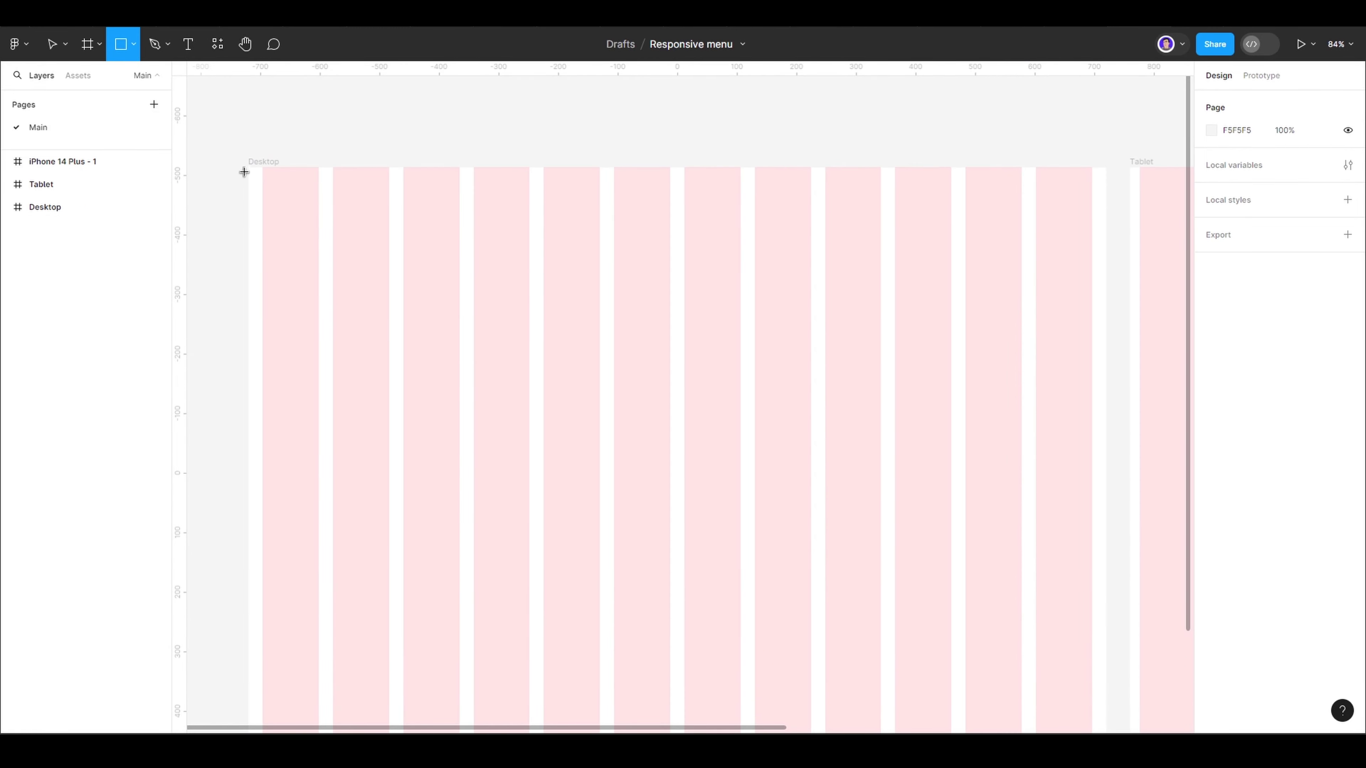
{"action": "left_click_drag", "start_coordinate": [243, 172], "coordinate": [1102, 275]}
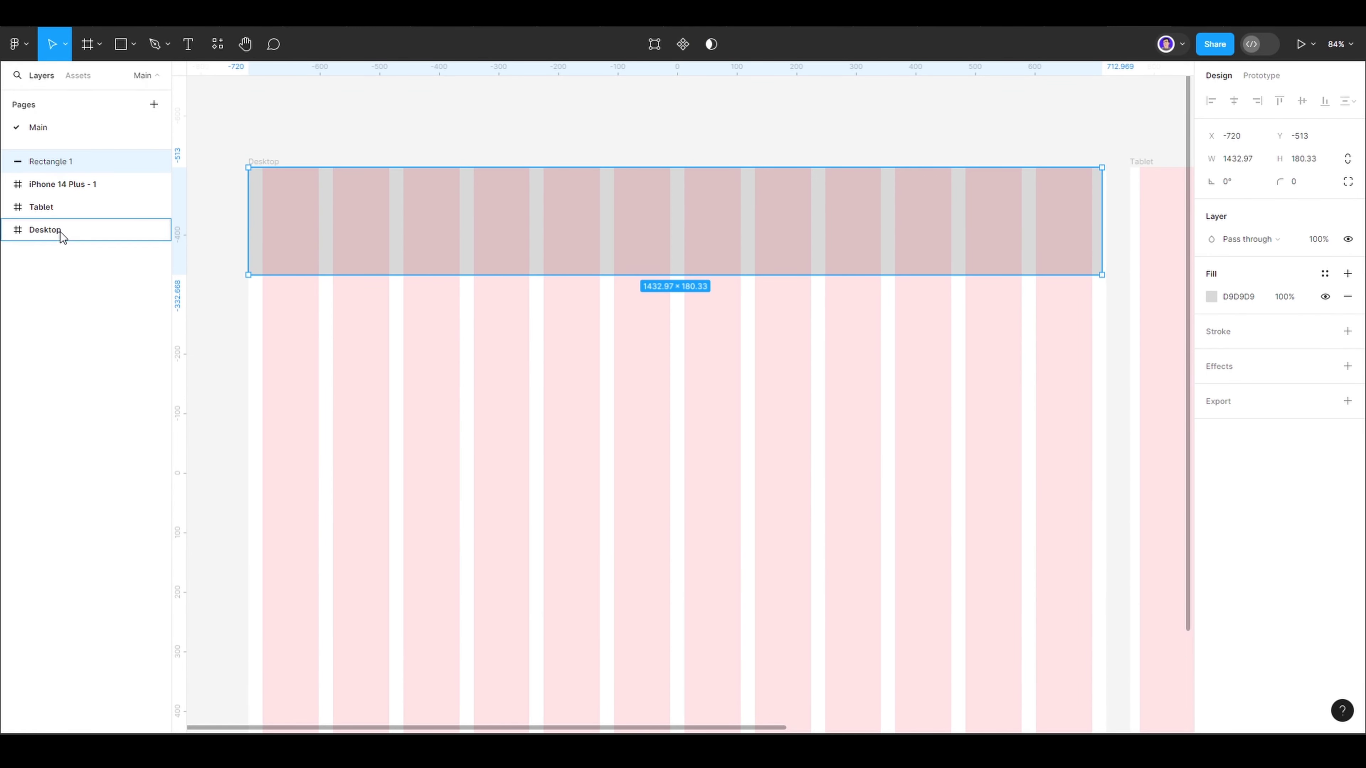
{"action": "left_click_drag", "start_coordinate": [62, 237], "coordinate": [62, 231]}
{"action": "scroll", "coordinate": [874, 253], "scroll_direction": "up", "scroll_amount": 5}
{"action": "scroll", "coordinate": [515, 256], "scroll_direction": "up", "scroll_amount": 5}
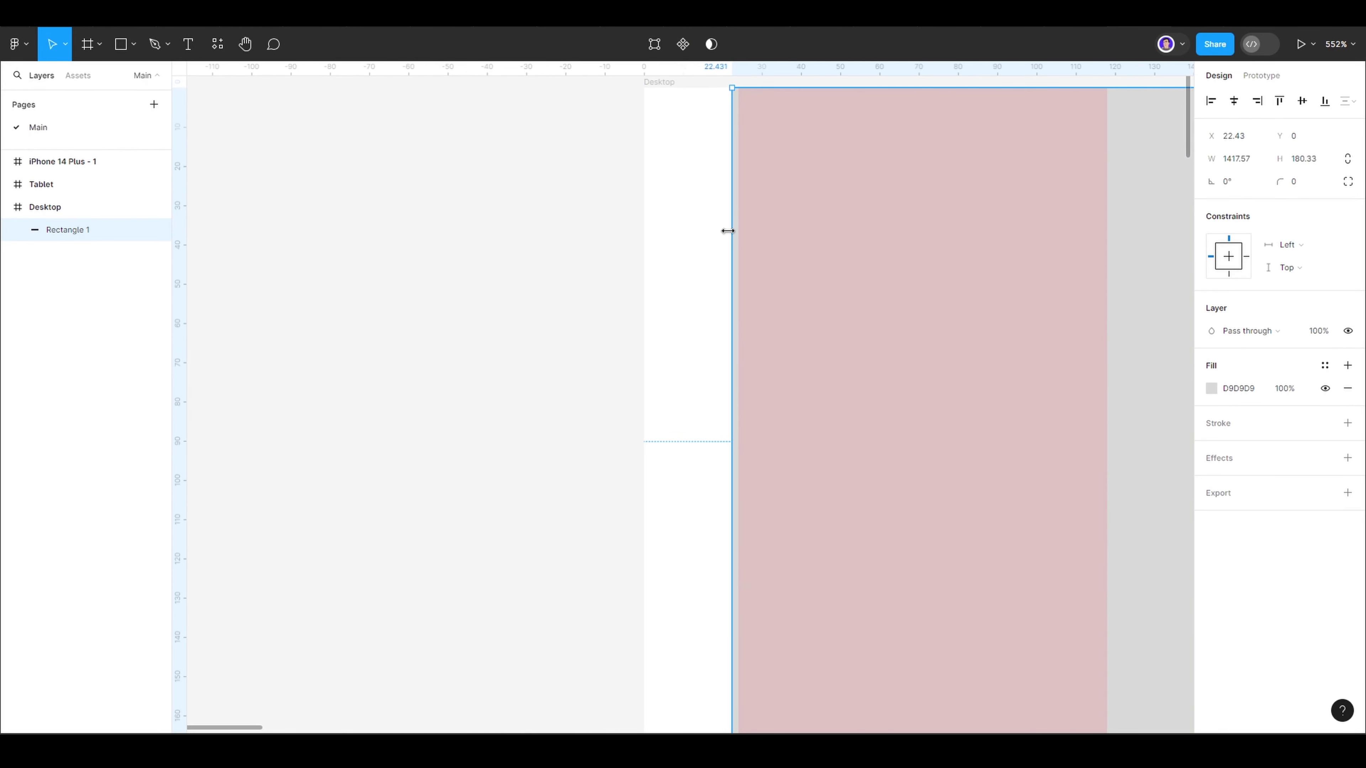
{"action": "left_click_drag", "start_coordinate": [727, 231], "coordinate": [643, 237]}
{"action": "scroll", "coordinate": [903, 267], "scroll_direction": "down", "scroll_amount": 3}
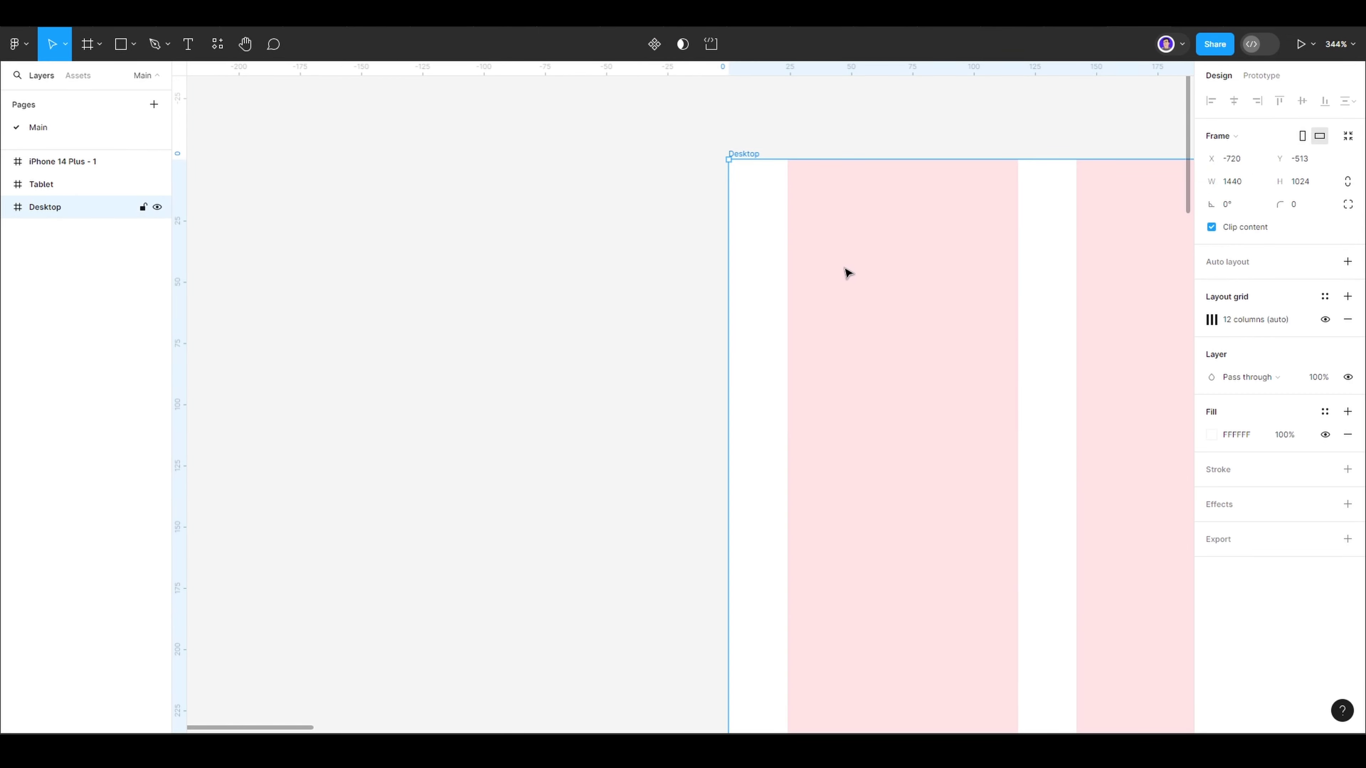
{"action": "scroll", "coordinate": [838, 305], "scroll_direction": "down", "scroll_amount": 3}
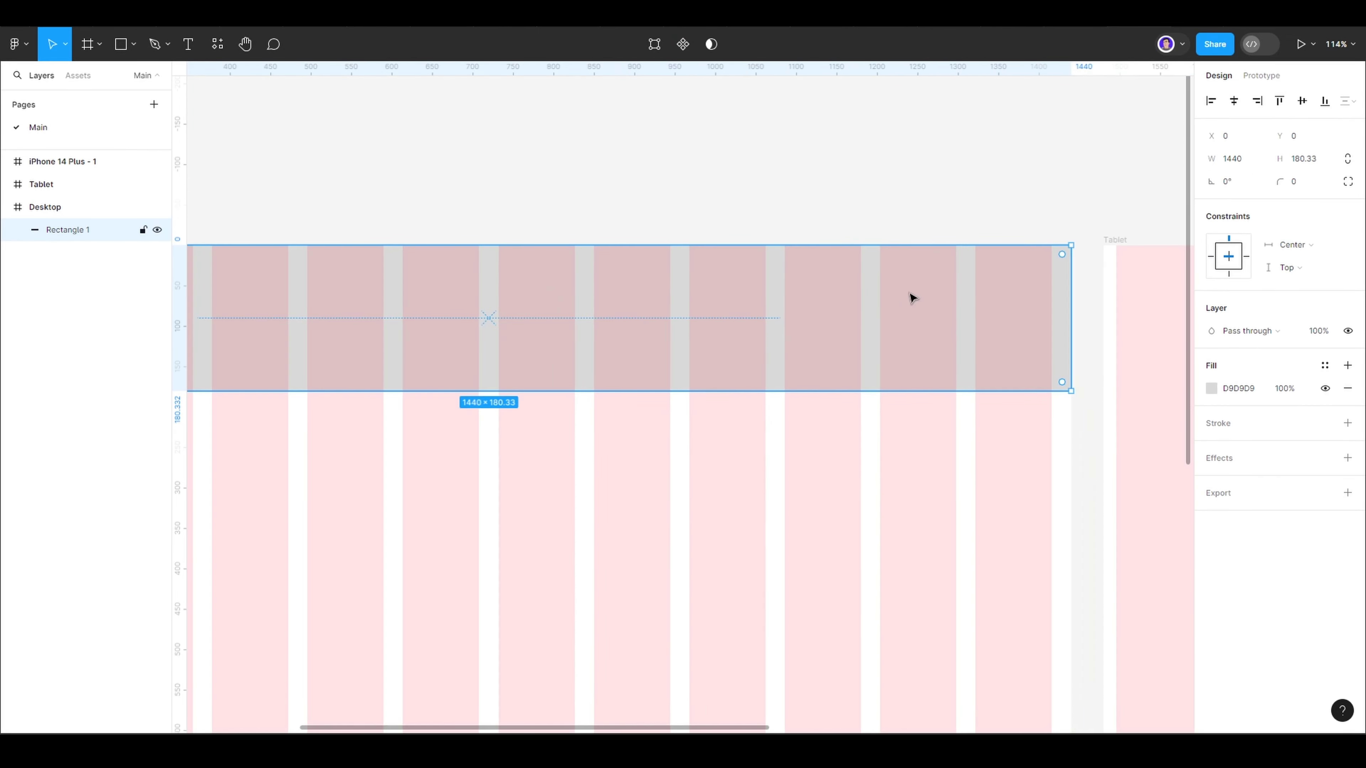
{"action": "scroll", "coordinate": [649, 314], "scroll_direction": "up", "scroll_amount": 6}
{"action": "left_click_drag", "start_coordinate": [645, 336], "coordinate": [646, 339]}
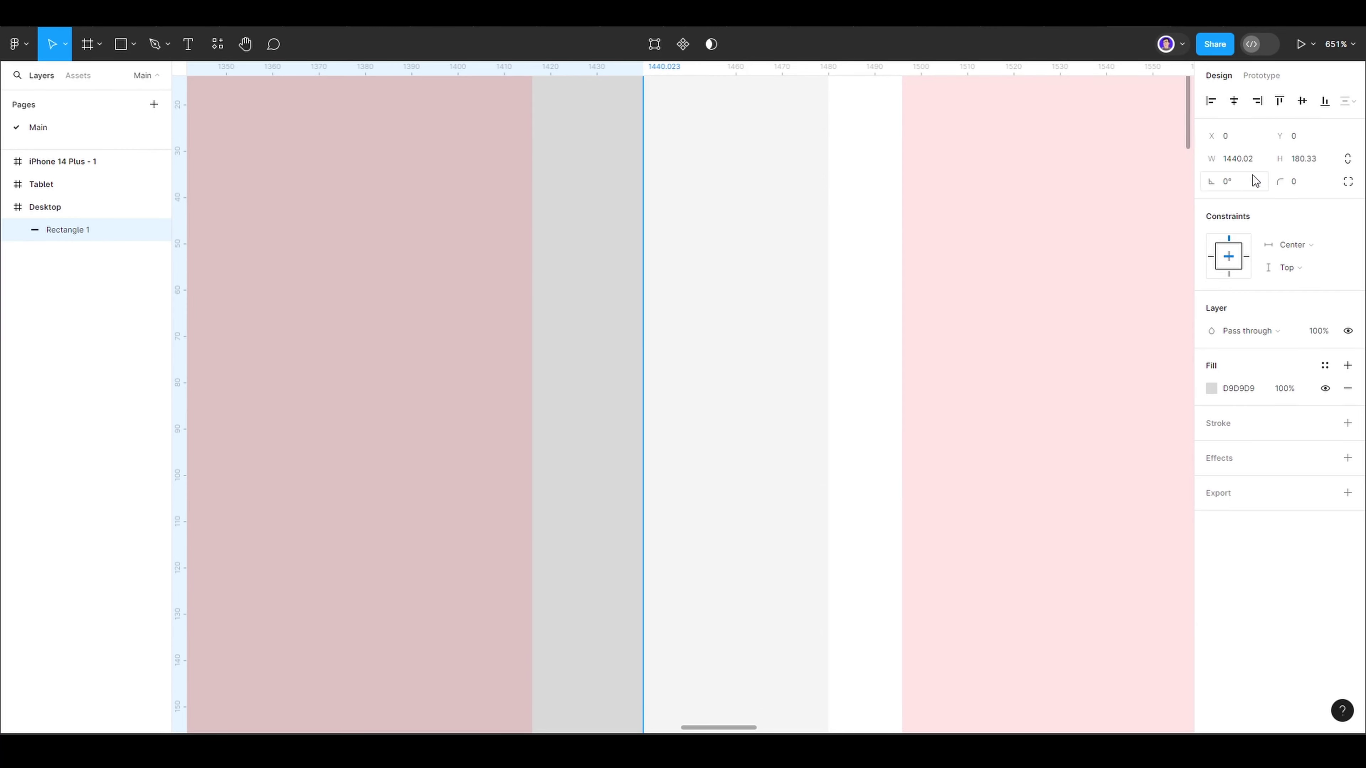
- Reduce the header bar's height to 91
{"action": "key", "text": "Return"}
{"action": "scroll", "coordinate": [704, 328], "scroll_direction": "down", "scroll_amount": 10}
{"action": "scroll", "coordinate": [482, 386], "scroll_direction": "down", "scroll_amount": 2}
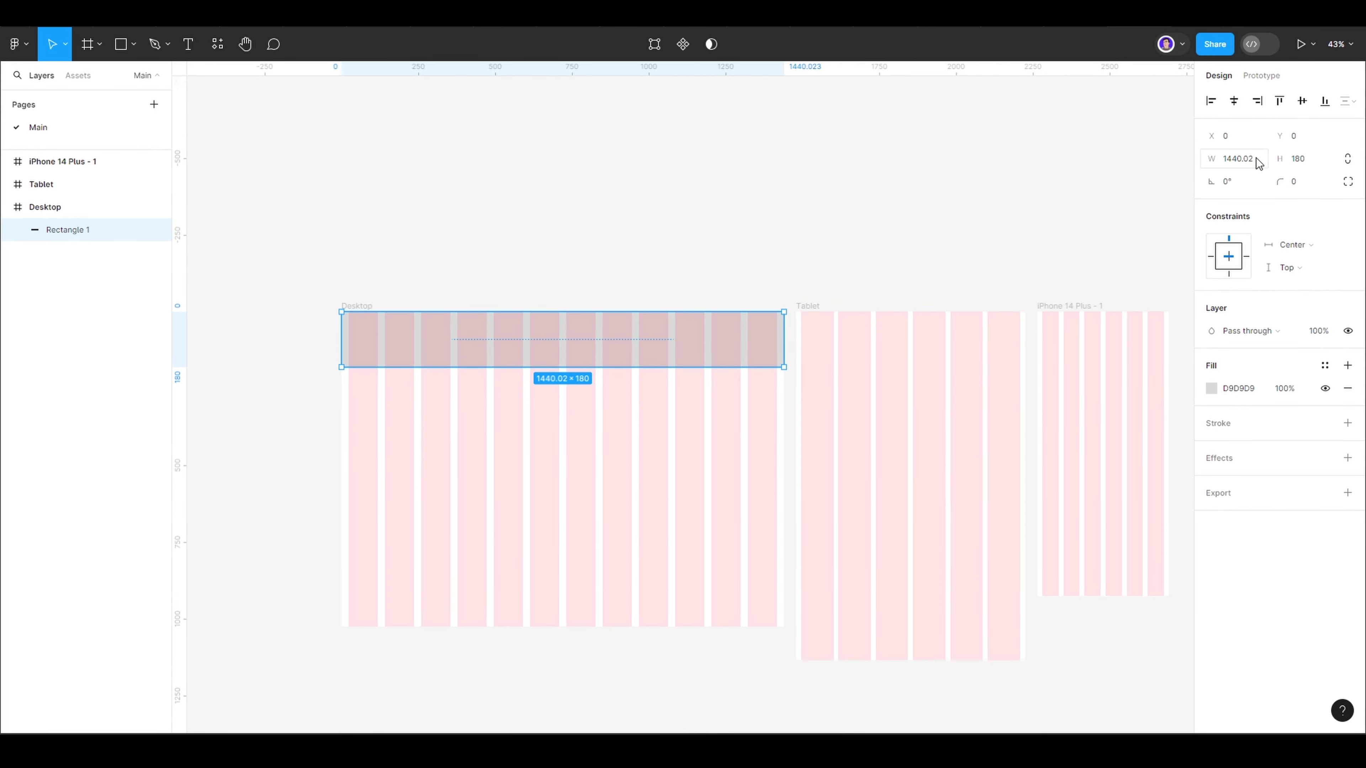
{"action": "left_click_drag", "start_coordinate": [520, 367], "coordinate": [520, 350]}
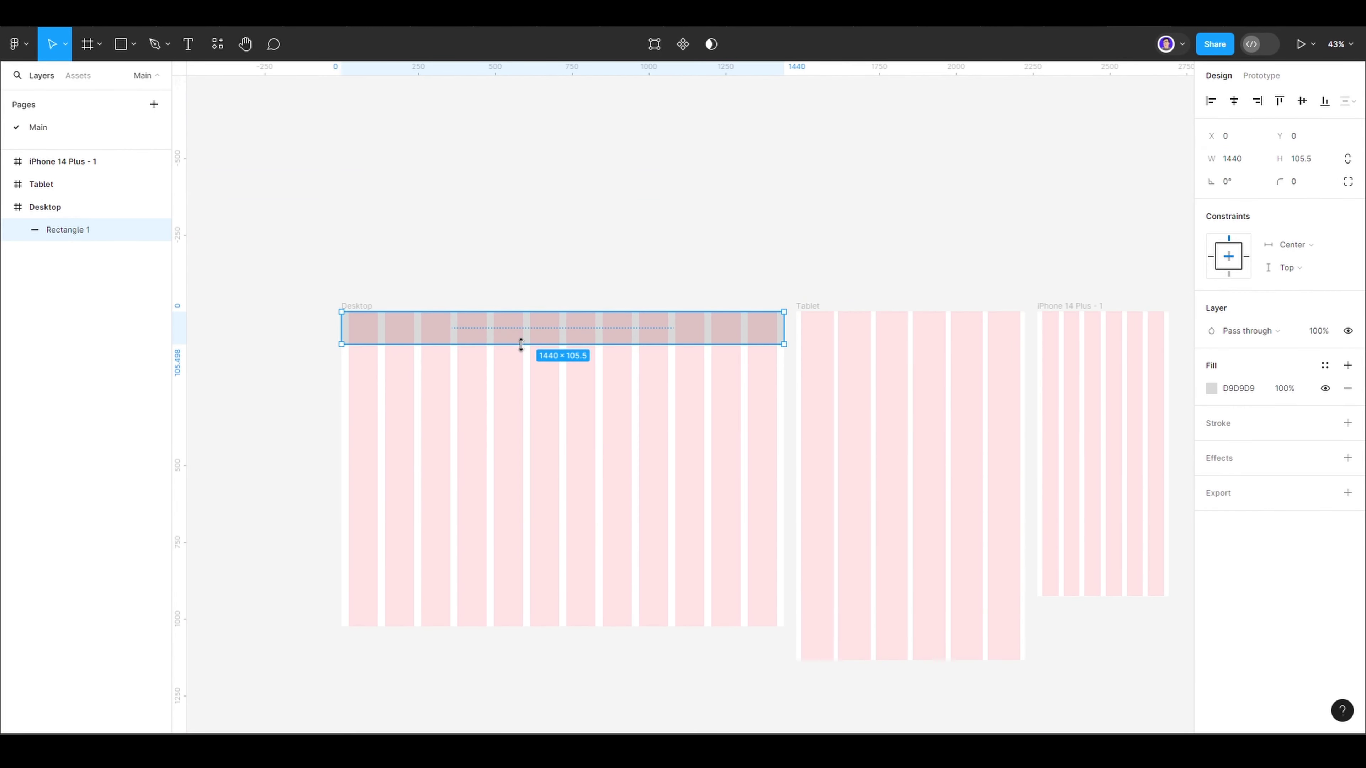
{"action": "scroll", "coordinate": [567, 256], "scroll_direction": "up", "scroll_amount": 5}
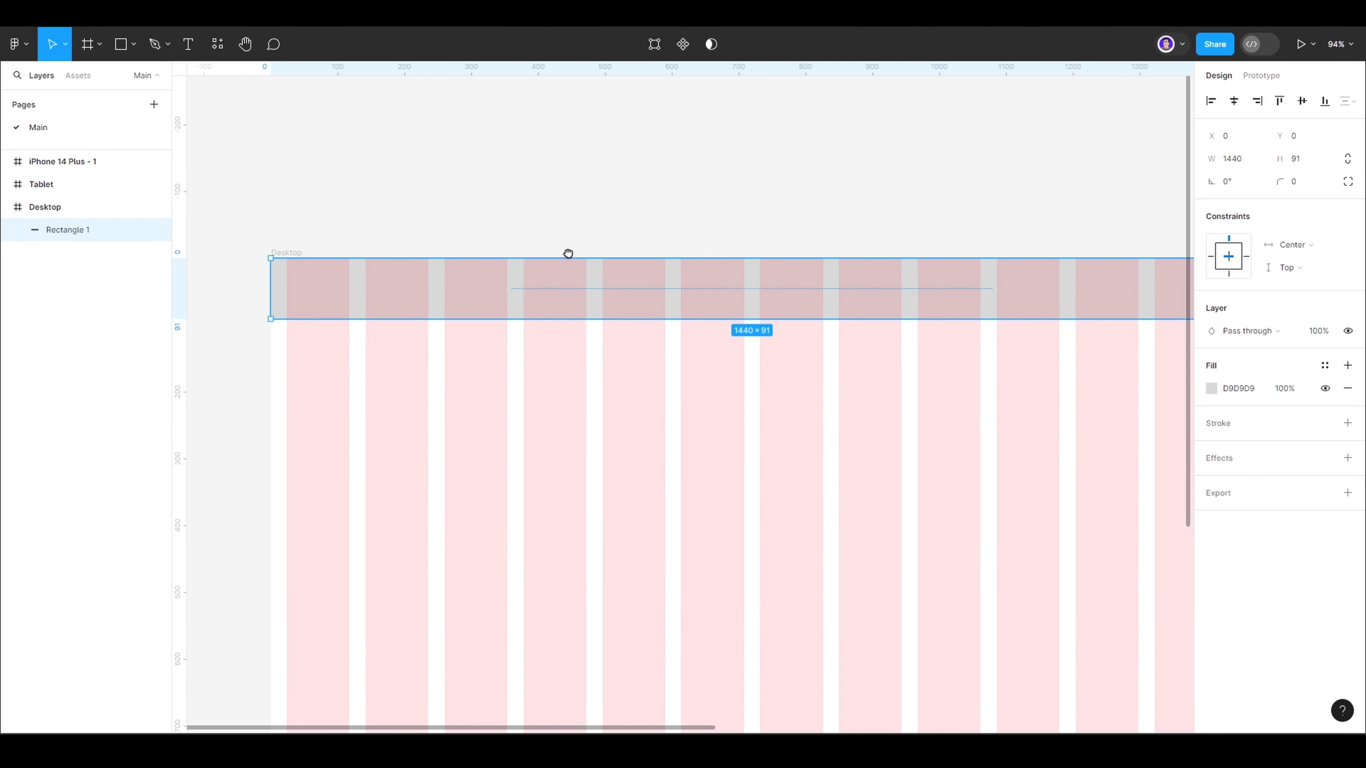
{"action": "scroll", "coordinate": [524, 192], "scroll_direction": "up", "scroll_amount": 1}
- Fill the header bar with a teal colour
{"action": "left_click", "coordinate": [1211, 388]}
{"action": "left_click", "coordinate": [1096, 553]}
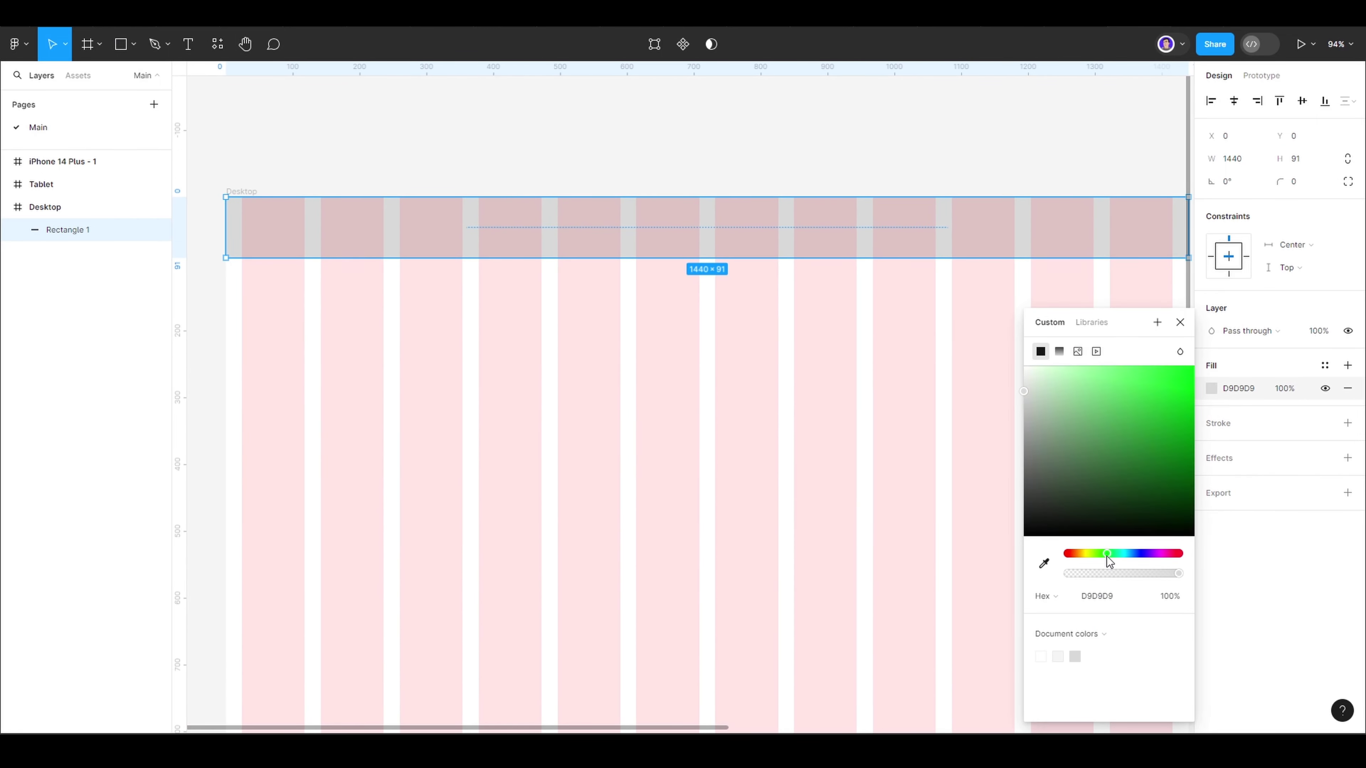
{"action": "left_click", "coordinate": [1156, 389]}
{"action": "left_click_drag", "start_coordinate": [1099, 553], "coordinate": [1122, 553]}
{"action": "left_click", "coordinate": [787, 537]}
{"action": "scroll", "coordinate": [786, 537], "scroll_direction": "down", "scroll_amount": 3}
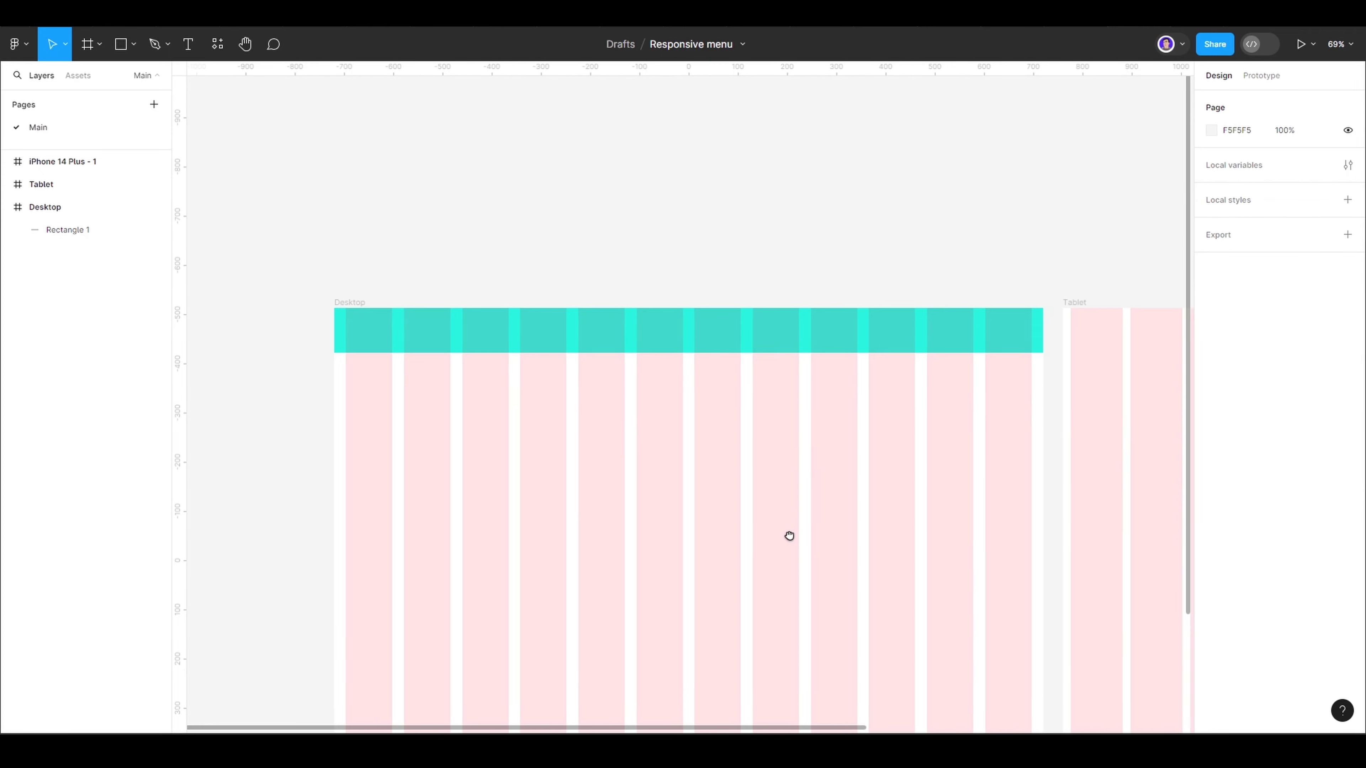
{"action": "scroll", "coordinate": [655, 455], "scroll_direction": "up", "scroll_amount": 2}
- Add a white Logo text layer on the header bar
{"action": "key", "text": "t"}
{"action": "left_click", "coordinate": [252, 220]}
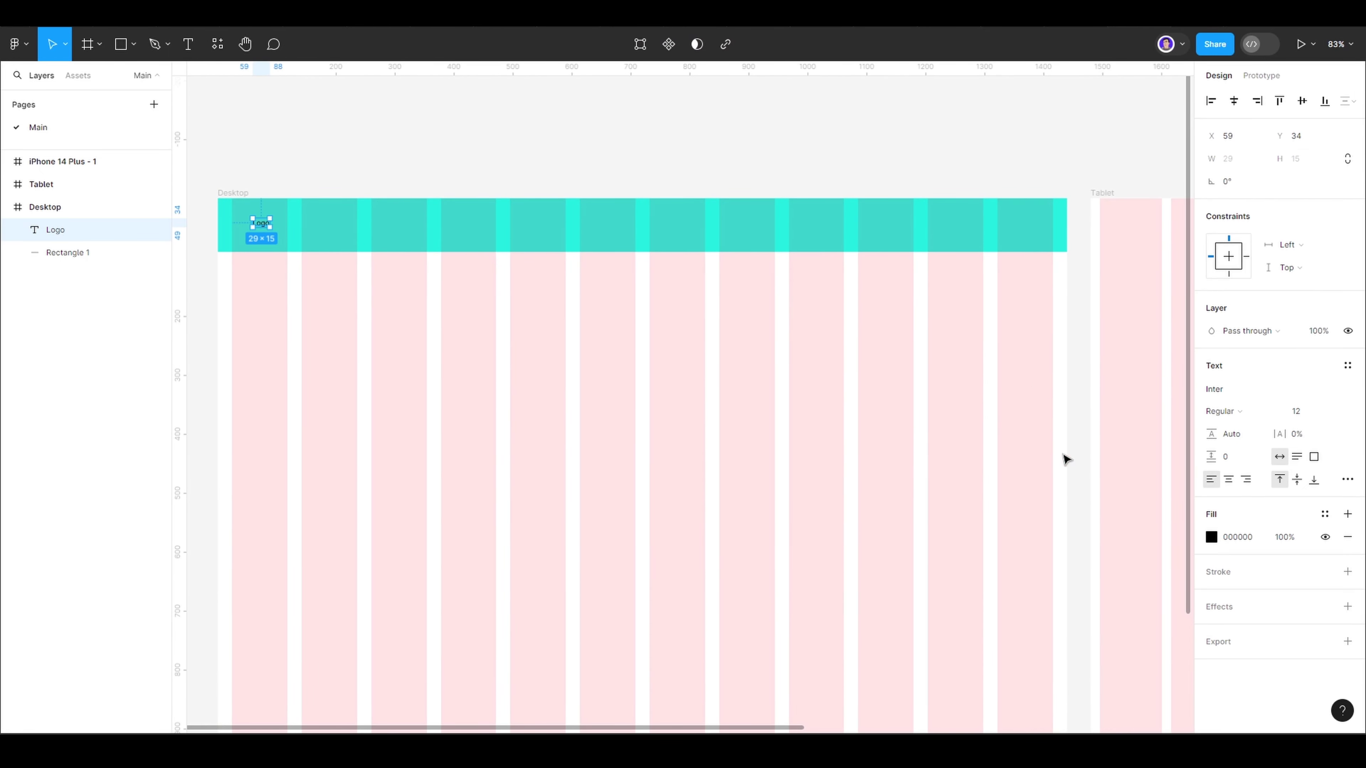
{"action": "left_click", "coordinate": [1211, 537]}
{"action": "left_click", "coordinate": [1073, 655]}
{"action": "key", "text": "Escape"}
{"action": "key", "text": "Escape"}
- Set the Logo font size to 36 and move it to the bar's left side
{"action": "left_click", "coordinate": [268, 226]}
{"action": "left_click", "coordinate": [1296, 411]}
{"action": "left_click", "coordinate": [1308, 555]}
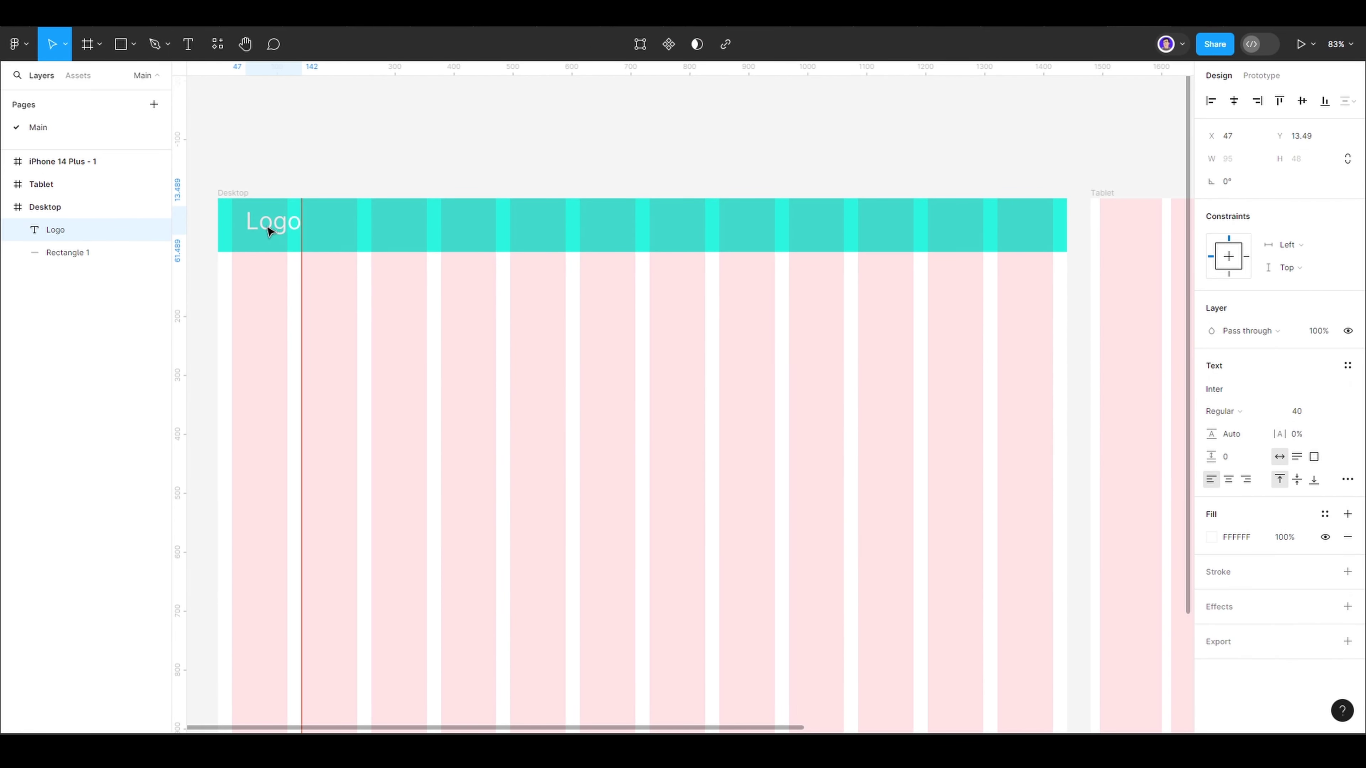
{"action": "key", "text": "ctrl+shift+comma"}
{"action": "key", "text": "ctrl+shift+comma"}
{"action": "key", "text": "ctrl+shift+comma"}
{"action": "left_click_drag", "start_coordinate": [269, 230], "coordinate": [253, 230]}
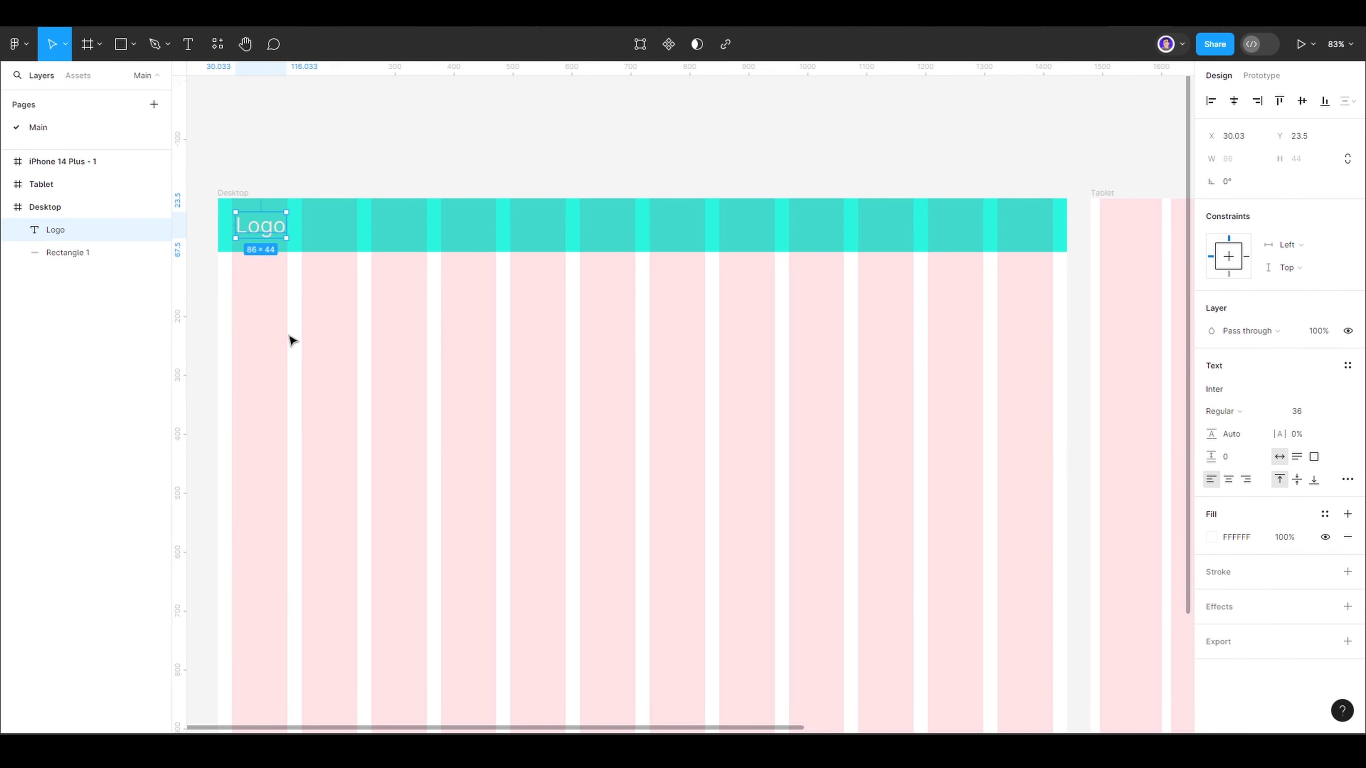
{"action": "left_click", "coordinate": [1231, 389]}
{"action": "type", "text": "ro"}
{"action": "key", "text": "Escape"}
{"action": "left_click", "coordinate": [645, 342]}
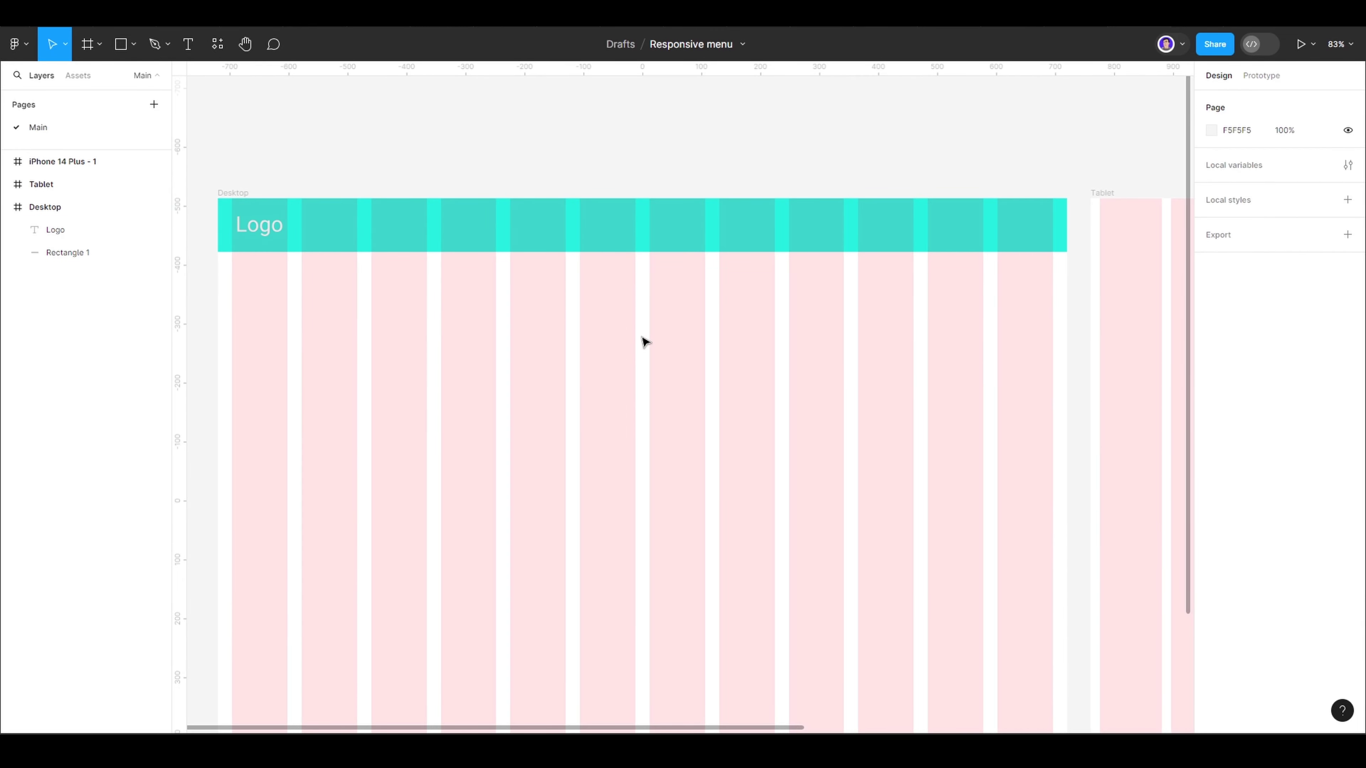
- Add a Home text layer and recolour the header bar blue
{"action": "left_click", "coordinate": [188, 44]}
{"action": "left_click", "coordinate": [512, 215]}
{"action": "type", "text": "Home"}
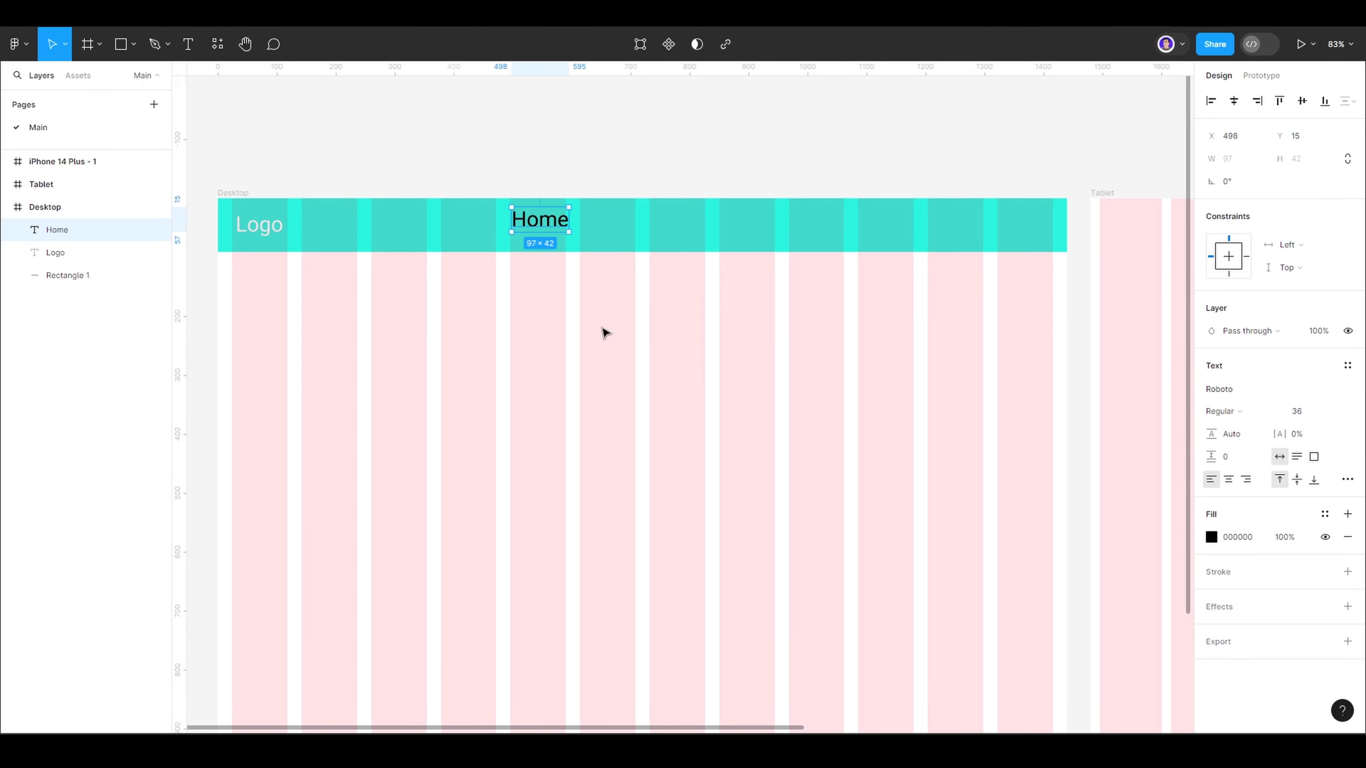
{"action": "left_click", "coordinate": [645, 242]}
{"action": "left_click", "coordinate": [1211, 387]}
{"action": "left_click_drag", "start_coordinate": [1120, 556], "coordinate": [1131, 557]}
{"action": "key", "text": "Escape"}
{"action": "key", "text": "Escape"}
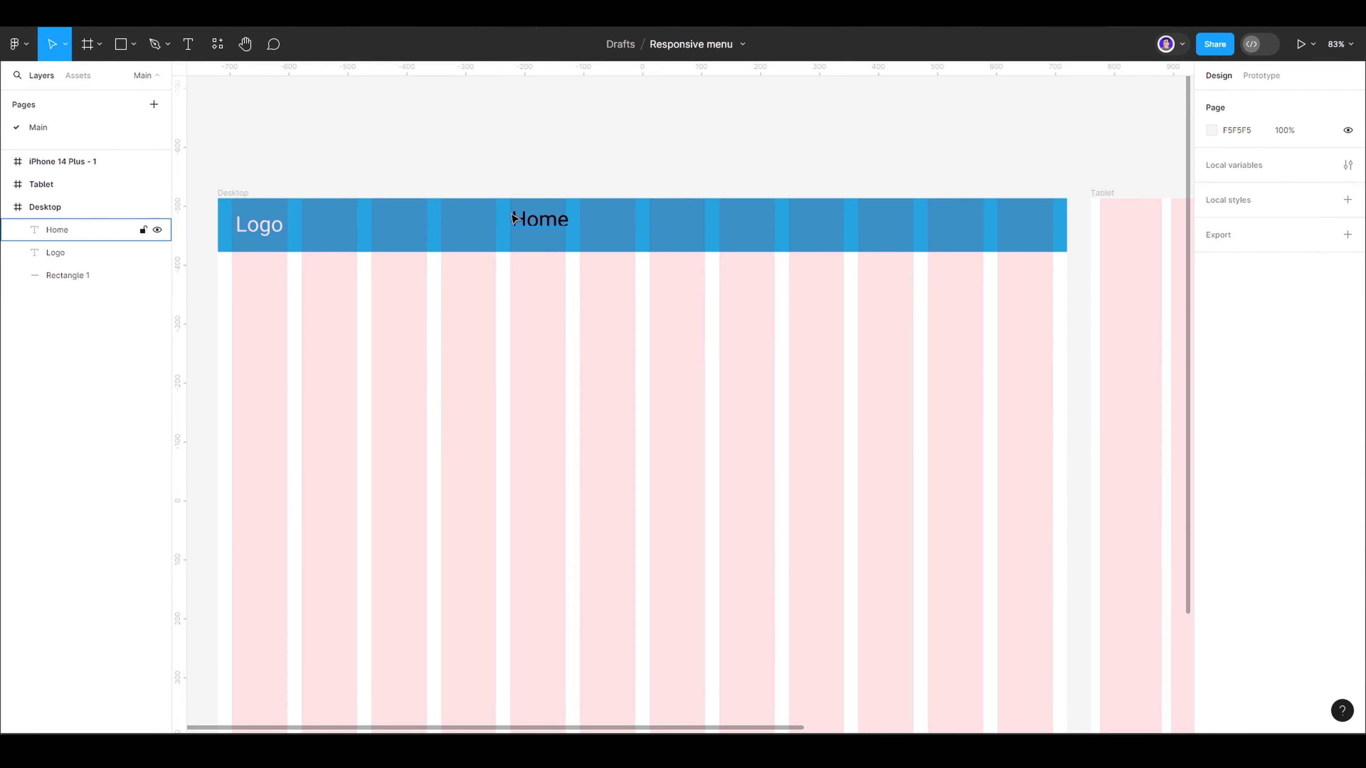
- Set the Home text fill to FFFFFF and copy it for About and Services
{"action": "left_click", "coordinate": [513, 218]}
{"action": "left_click", "coordinate": [1210, 537]}
{"action": "type", "text": "FFFFFF"}
{"action": "key", "text": "Escape"}
{"action": "left_click", "coordinate": [847, 387]}
{"action": "left_click_drag", "start_coordinate": [595, 237], "coordinate": [862, 239]}
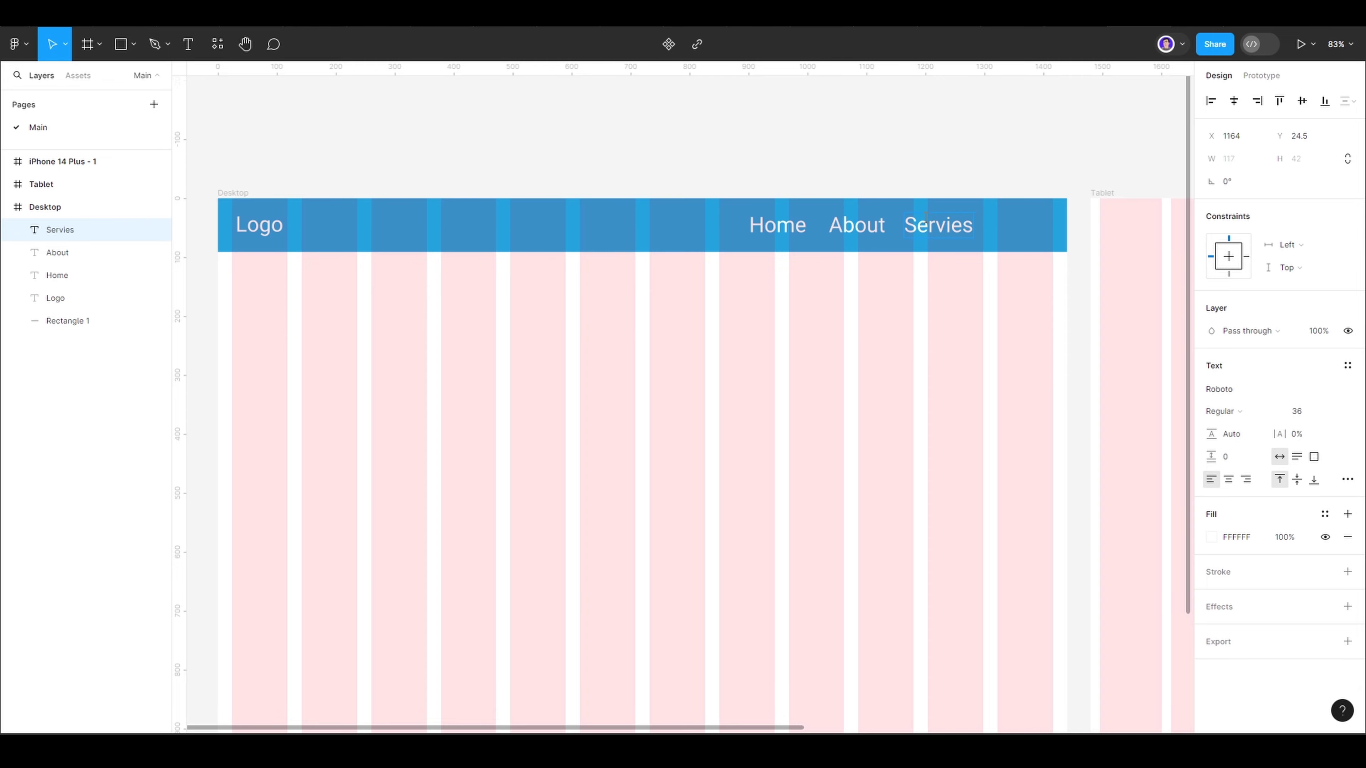
- Correct 'Servies' to 'Services' and shift Home, About and Services left together
{"action": "right_click", "coordinate": [925, 216]}
{"action": "key", "text": "Escape"}
{"action": "type", "text": "c"}
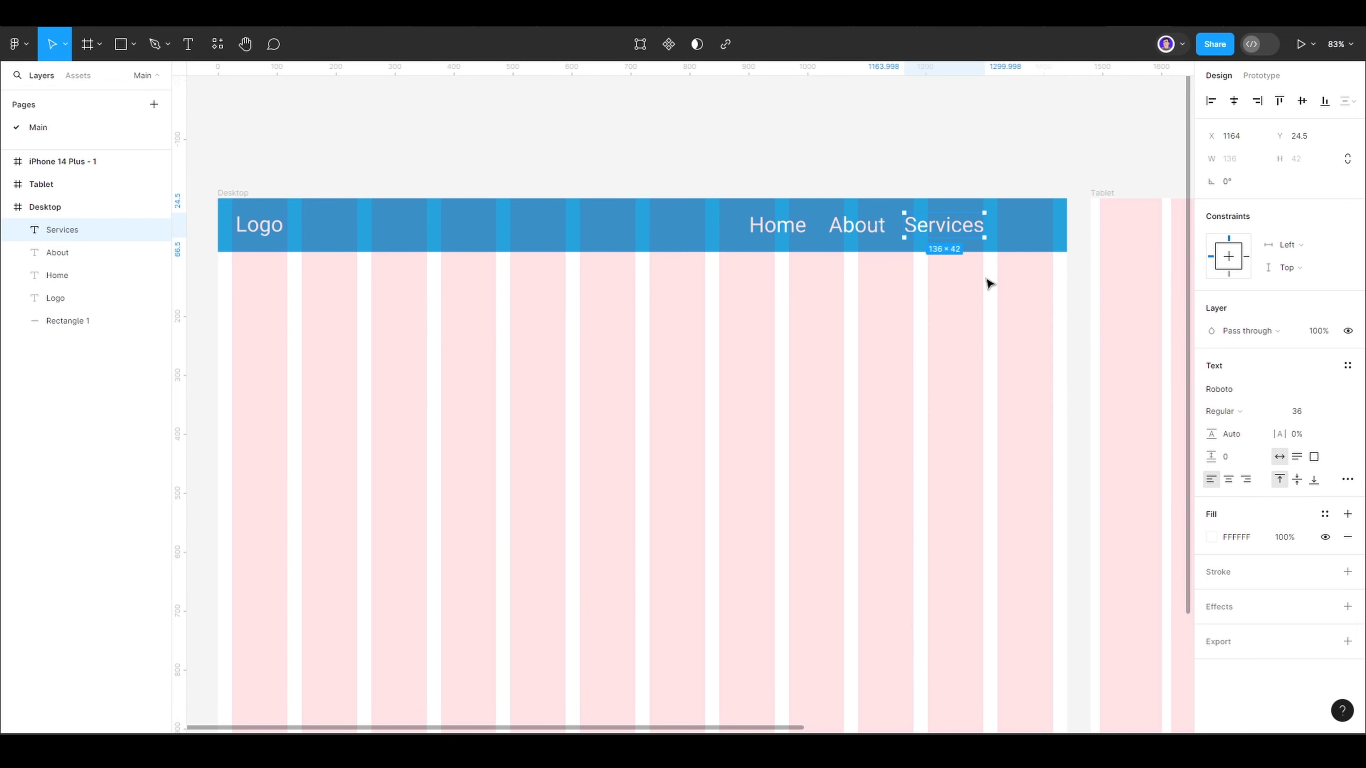
{"action": "left_click", "coordinate": [988, 283]}
{"action": "left_click", "coordinate": [969, 232]}
{"action": "left_click", "coordinate": [856, 225], "text": "shift"}
{"action": "left_click", "coordinate": [777, 225], "text": "shift"}
{"action": "left_click_drag", "start_coordinate": [778, 225], "coordinate": [747, 225]}
{"action": "left_click", "coordinate": [902, 361]}
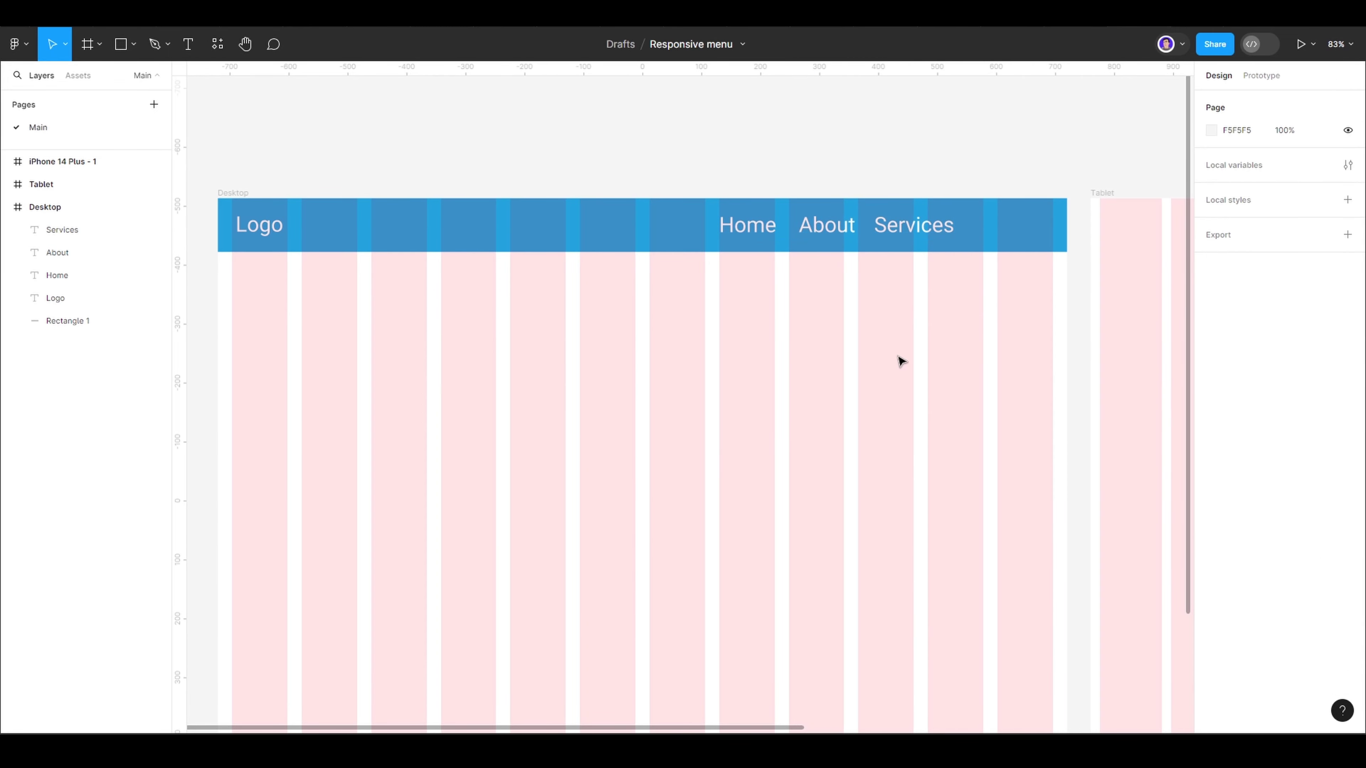
- Add a Contact US link, align the four links, and group them into a frame
{"action": "key", "text": "t"}
{"action": "left_click", "coordinate": [976, 221]}
{"action": "type", "text": "Contact US"}
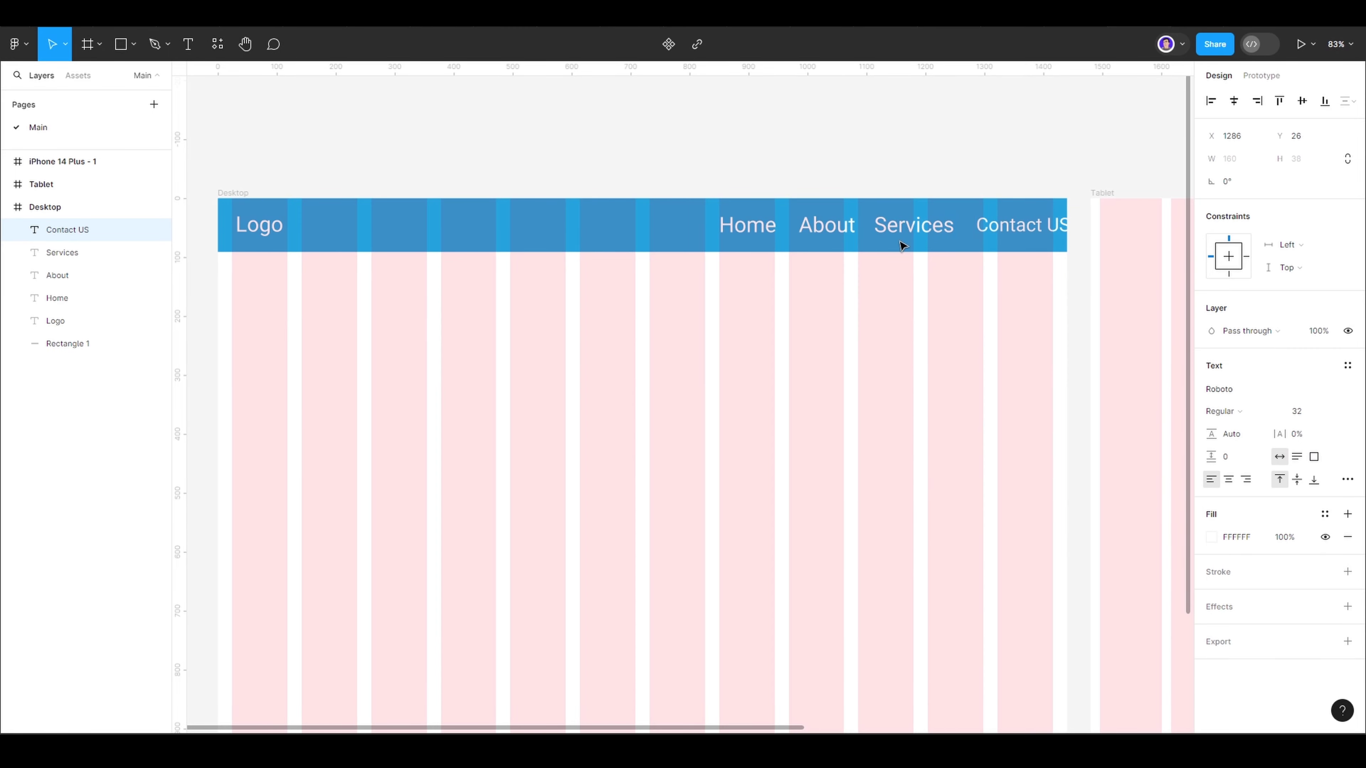
{"action": "key", "text": "Tab"}
{"action": "key", "text": "Tab"}
{"action": "key", "text": "Tab"}
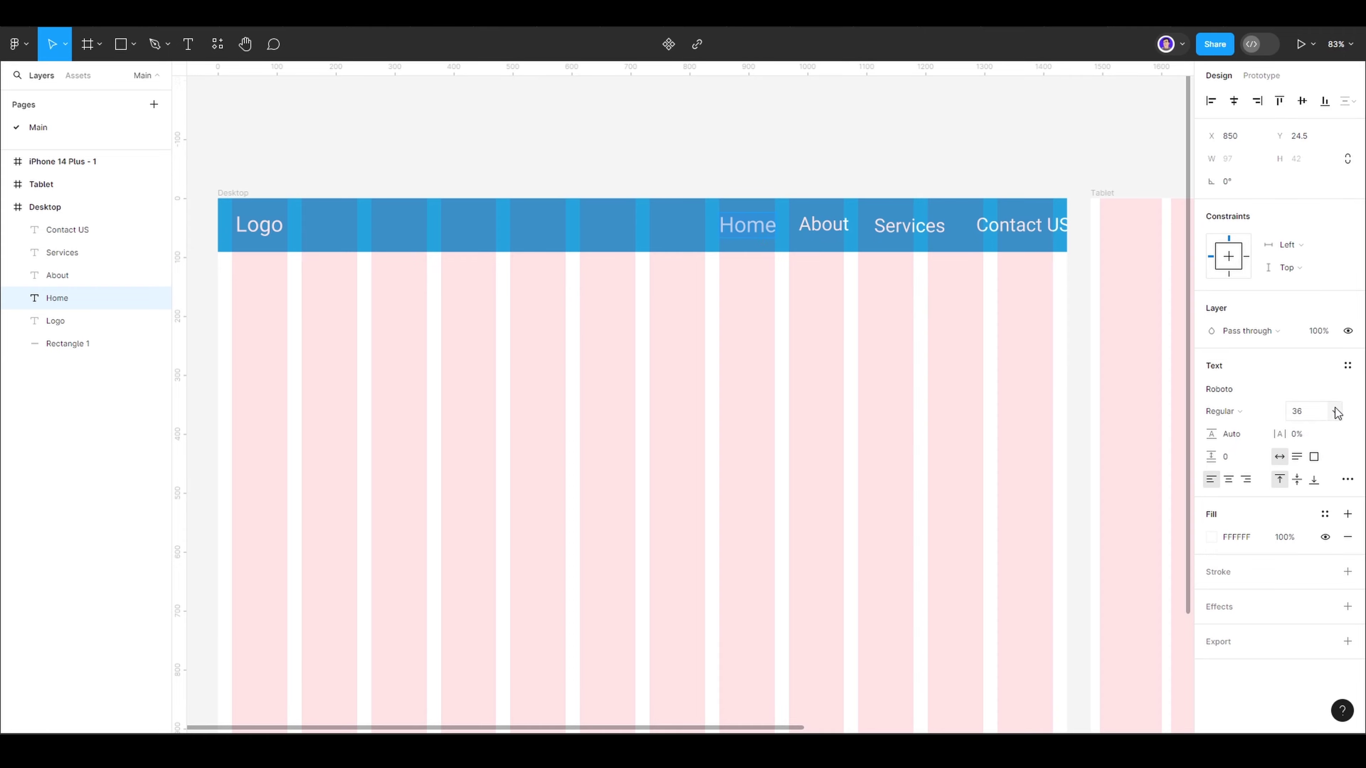
{"action": "left_click", "coordinate": [823, 224], "text": "shift"}
{"action": "left_click", "coordinate": [908, 224], "text": "shift"}
{"action": "left_click", "coordinate": [1011, 225], "text": "shift"}
{"action": "left_click_drag", "start_coordinate": [1052, 229], "coordinate": [1035, 229]}
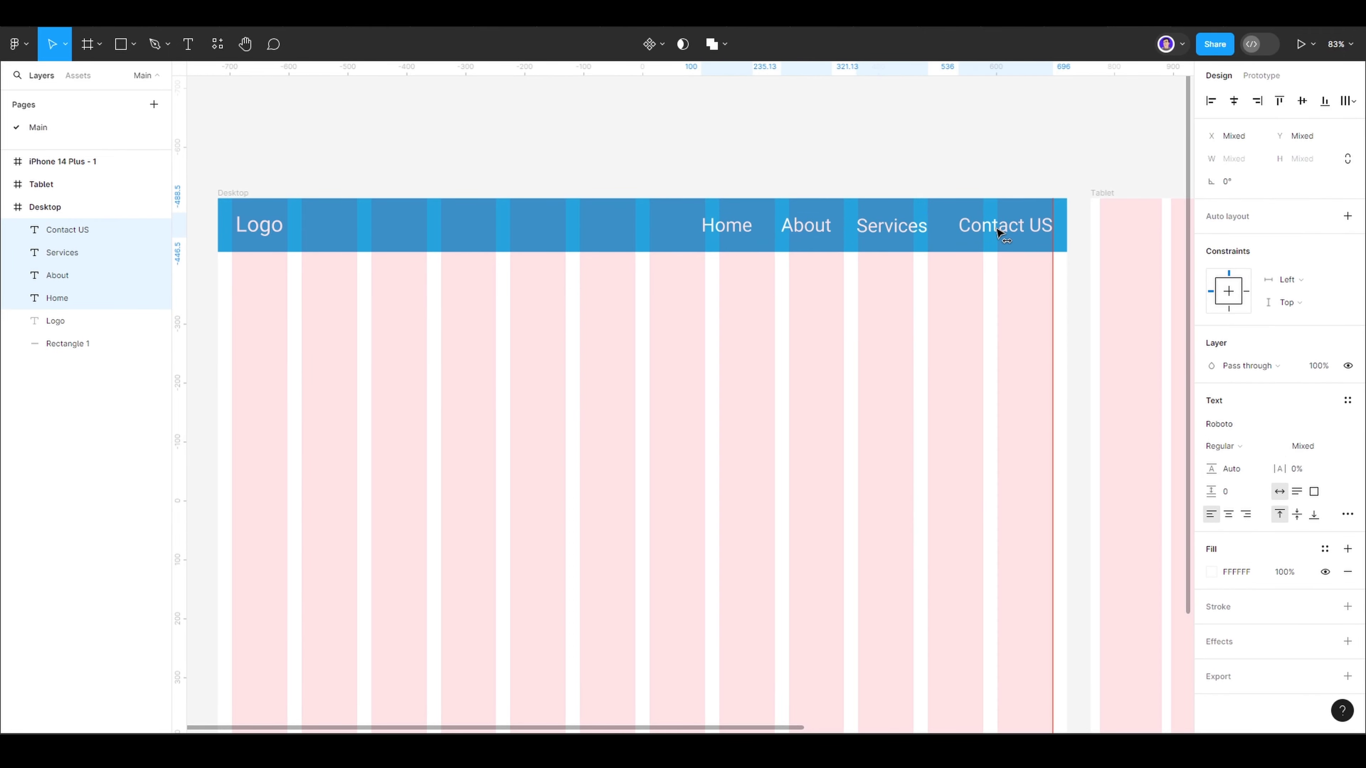
{"action": "right_click", "coordinate": [946, 226]}
{"action": "left_click", "coordinate": [989, 401]}
- Wrap Logo and the links frame together with Ctrl+Alt+G
{"action": "left_click", "coordinate": [259, 225], "text": "shift"}
{"action": "right_click", "coordinate": [338, 227]}
{"action": "key", "text": "Escape"}
{"action": "scroll", "coordinate": [226, 229], "scroll_direction": "up", "scroll_amount": 2}
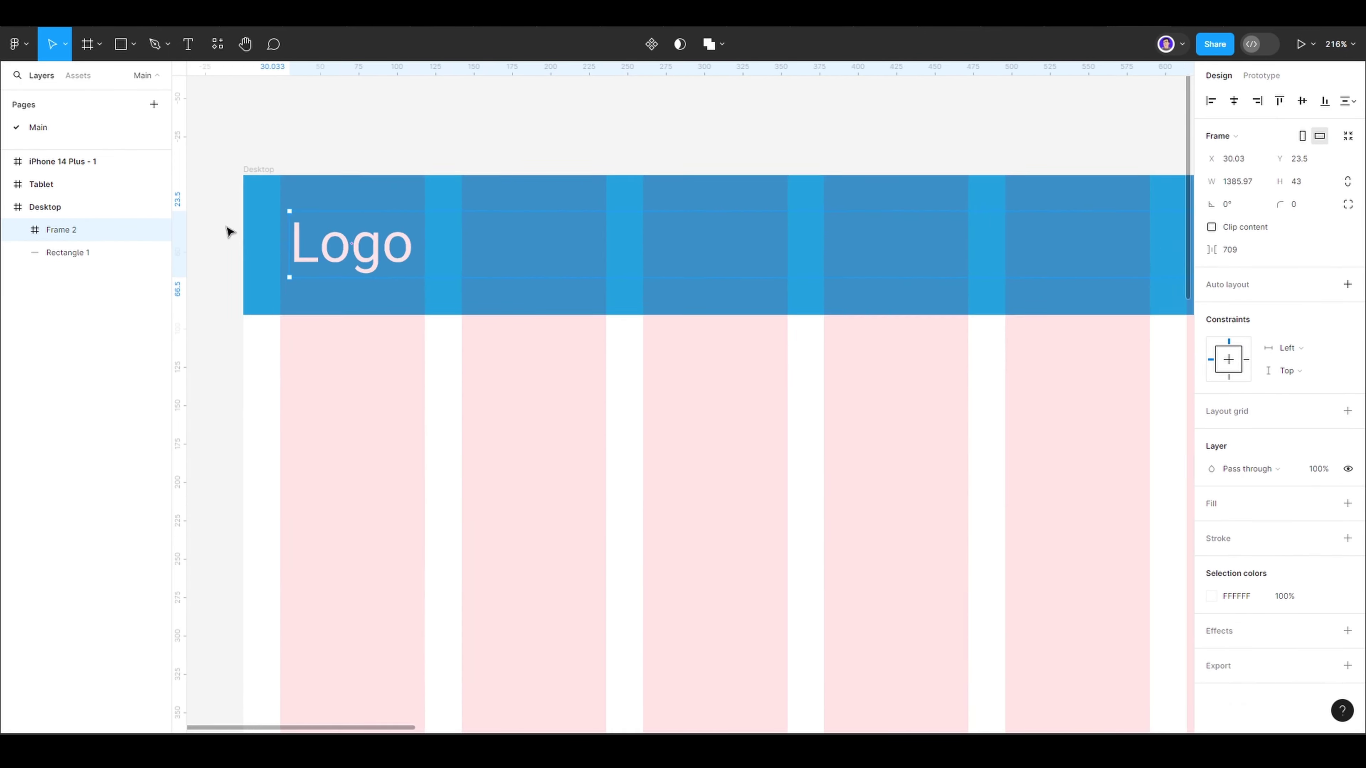
{"action": "key", "text": "ctrl+alt+g"}
{"action": "scroll", "coordinate": [226, 229], "scroll_direction": "up", "scroll_amount": 2}
- Move the header frame down to an even 24 spacing
{"action": "scroll", "coordinate": [485, 515], "scroll_direction": "down", "scroll_amount": 4}
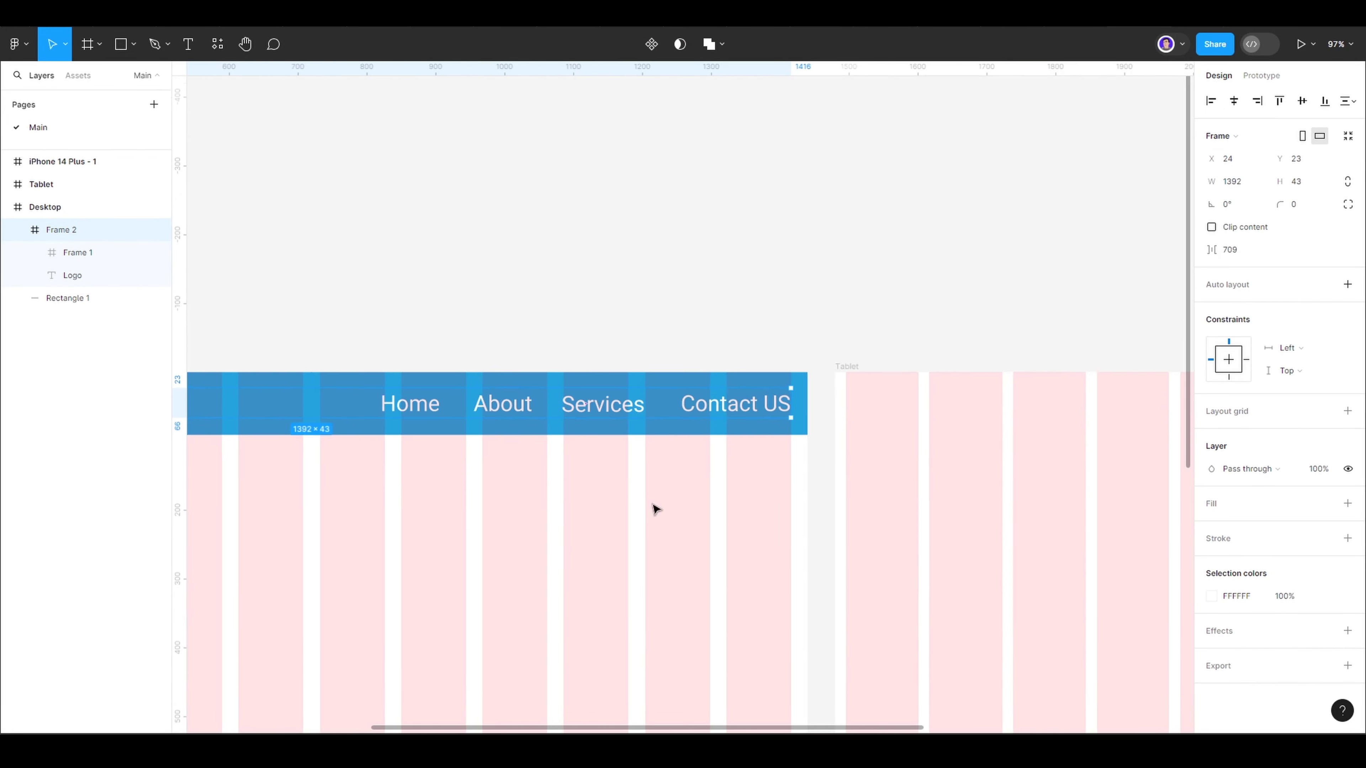
{"action": "scroll", "coordinate": [652, 510], "scroll_direction": "up", "scroll_amount": 5}
{"action": "scroll", "coordinate": [771, 475], "scroll_direction": "down", "scroll_amount": 5}
{"action": "scroll", "coordinate": [472, 525], "scroll_direction": "left", "scroll_amount": 3}
{"action": "left_click_drag", "start_coordinate": [798, 453], "coordinate": [803, 459]}
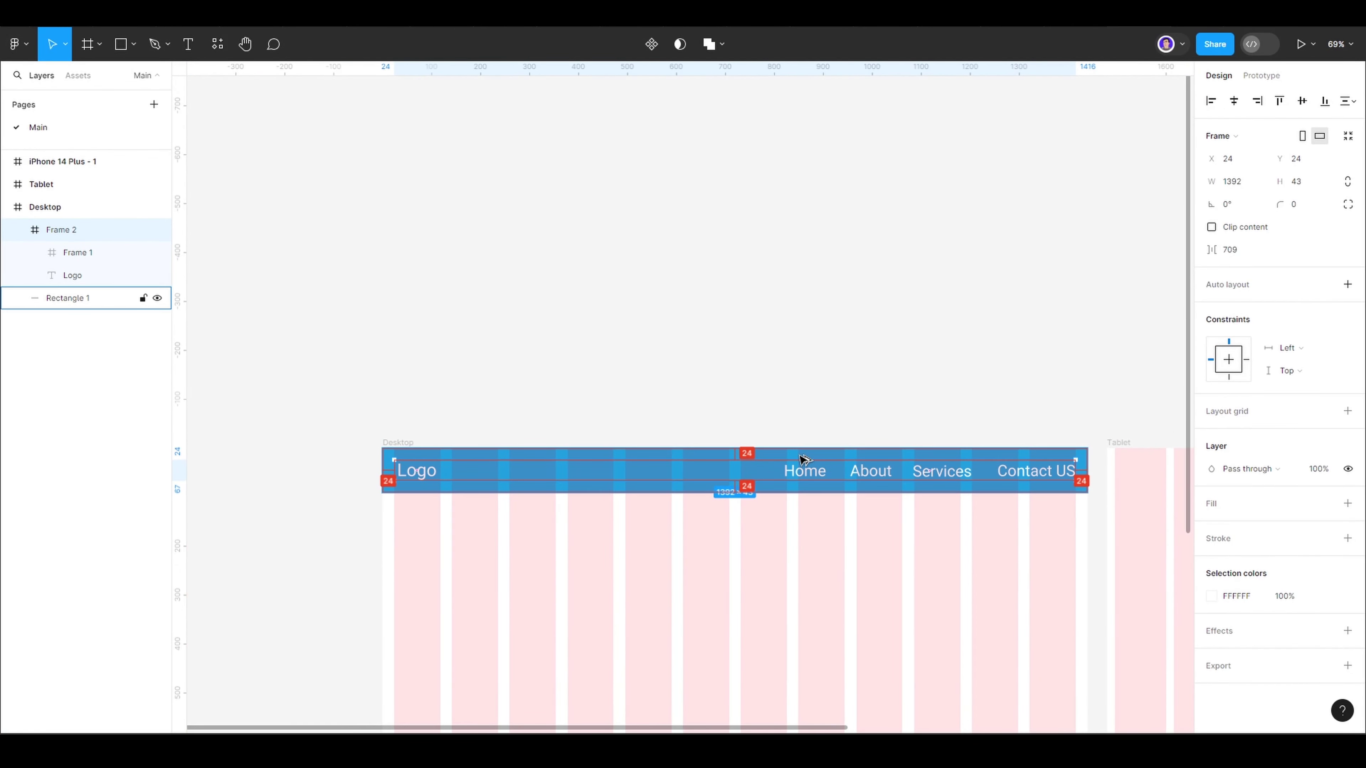
- Space the nav links evenly by nudging Services and moving About and Home right
{"action": "double_click", "coordinate": [947, 471]}
{"action": "left_click", "coordinate": [957, 471]}
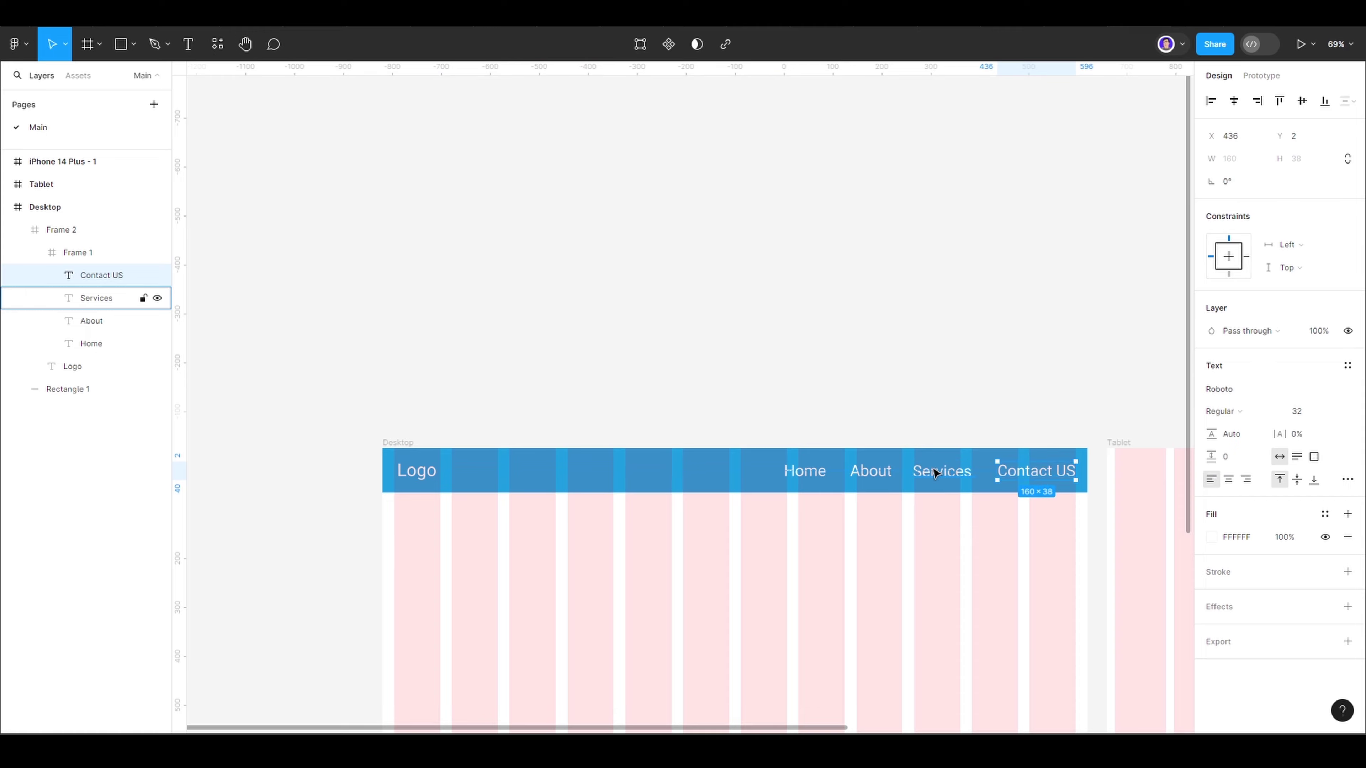
{"action": "scroll", "coordinate": [1007, 477], "scroll_direction": "up", "scroll_amount": 5}
{"action": "key", "text": "Right"}
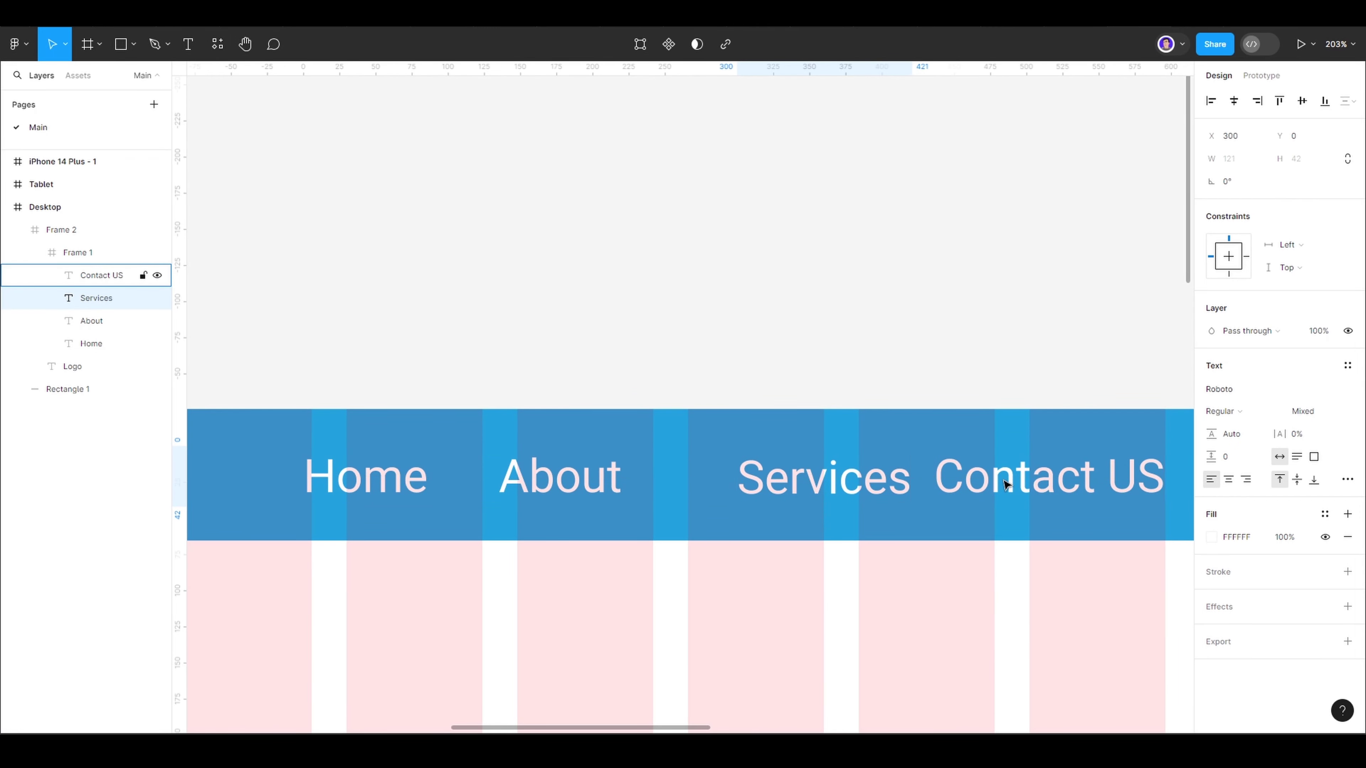
{"action": "left_click", "coordinate": [559, 476]}
{"action": "left_click_drag", "start_coordinate": [579, 476], "coordinate": [671, 476]}
{"action": "left_click_drag", "start_coordinate": [360, 490], "coordinate": [468, 490]}
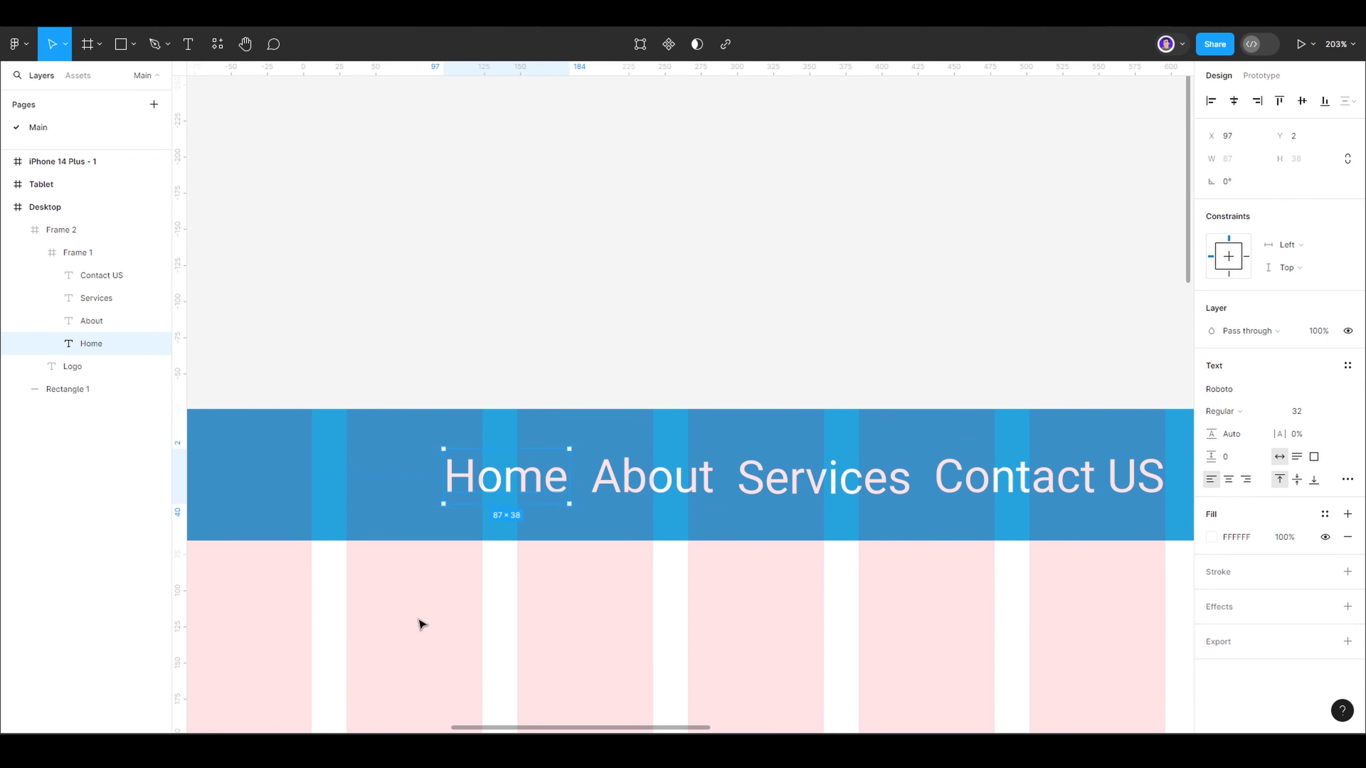
{"action": "left_click", "coordinate": [303, 471]}
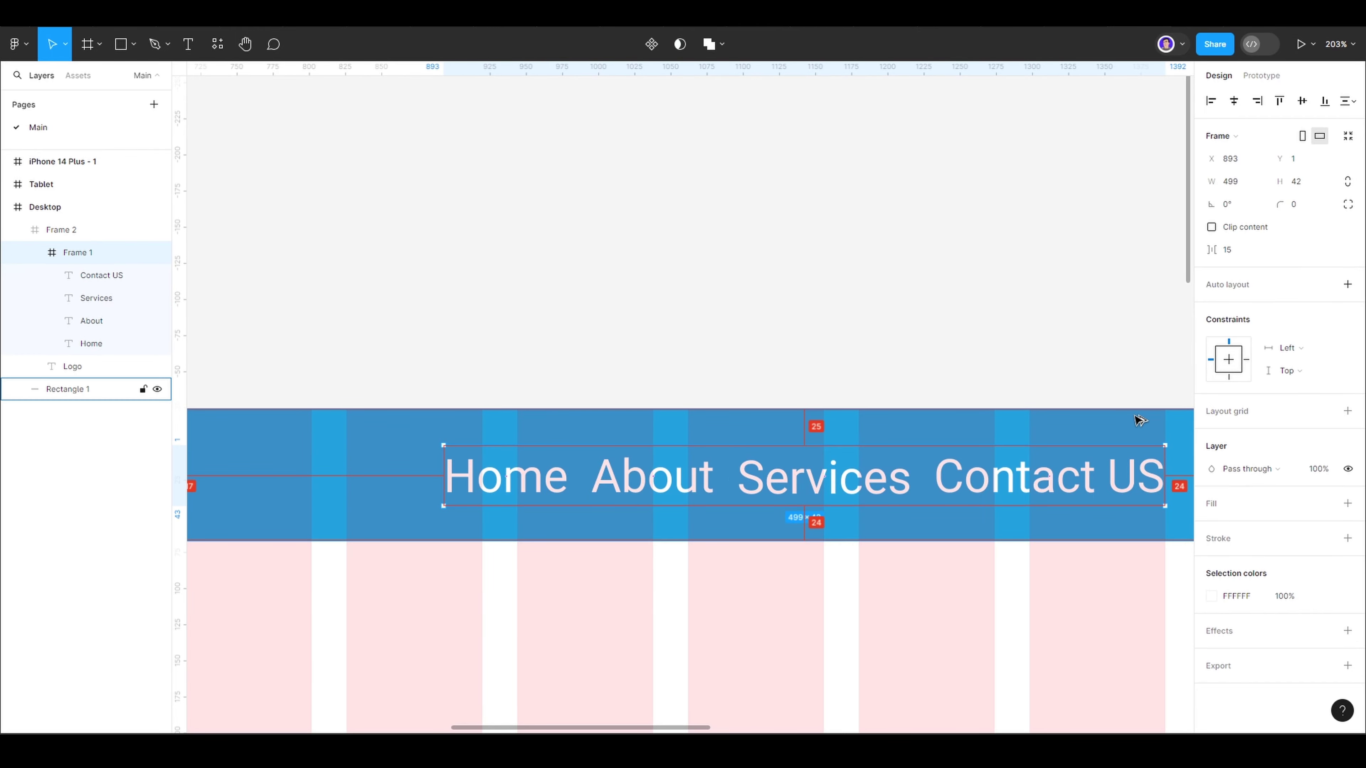
- Ungroup both the outer header frame and the links frame
{"action": "right_click", "coordinate": [905, 461]}
{"action": "left_click", "coordinate": [930, 472]}
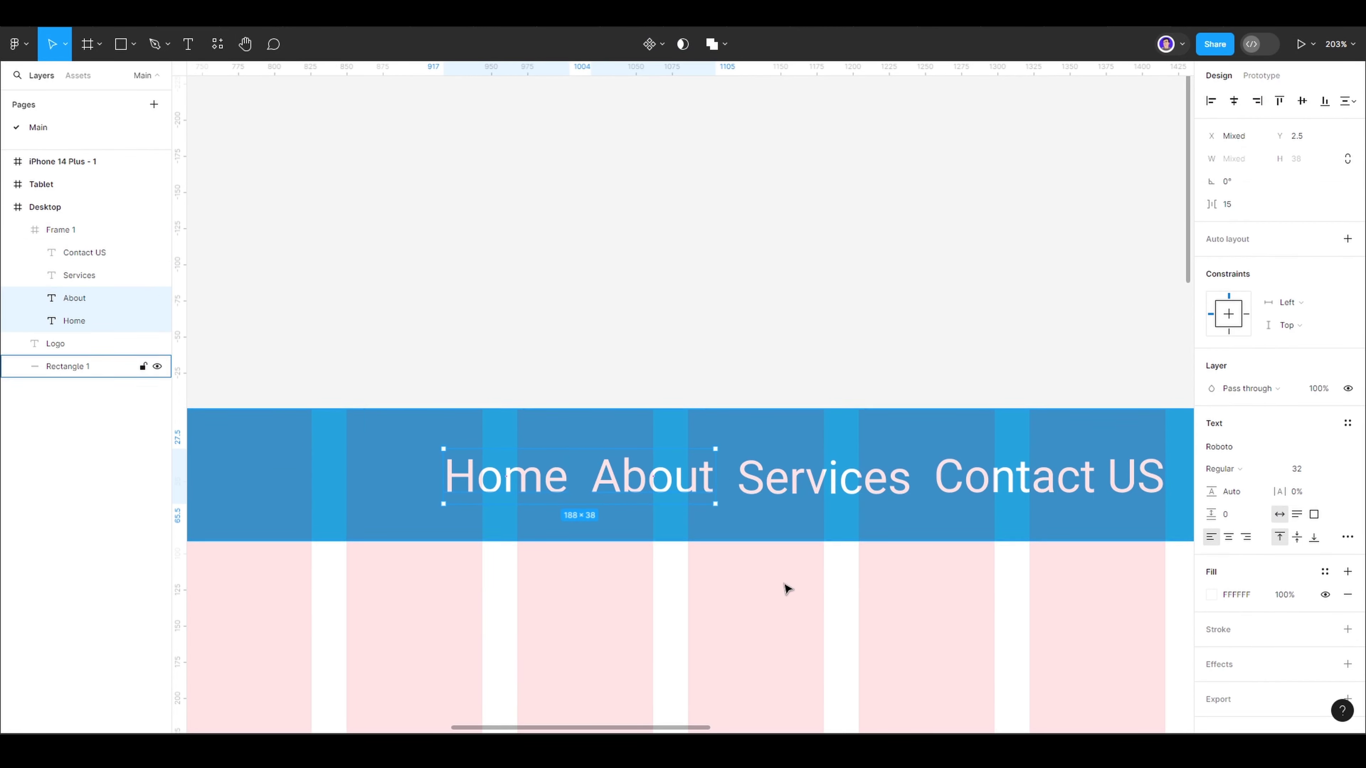
{"action": "right_click", "coordinate": [690, 473]}
{"action": "left_click", "coordinate": [710, 472]}
- Frame Logo and the four links together and align the frame's left edge at 24
{"action": "left_click", "coordinate": [68, 229], "text": "shift"}
{"action": "scroll", "coordinate": [442, 576], "scroll_direction": "down", "scroll_amount": 3}
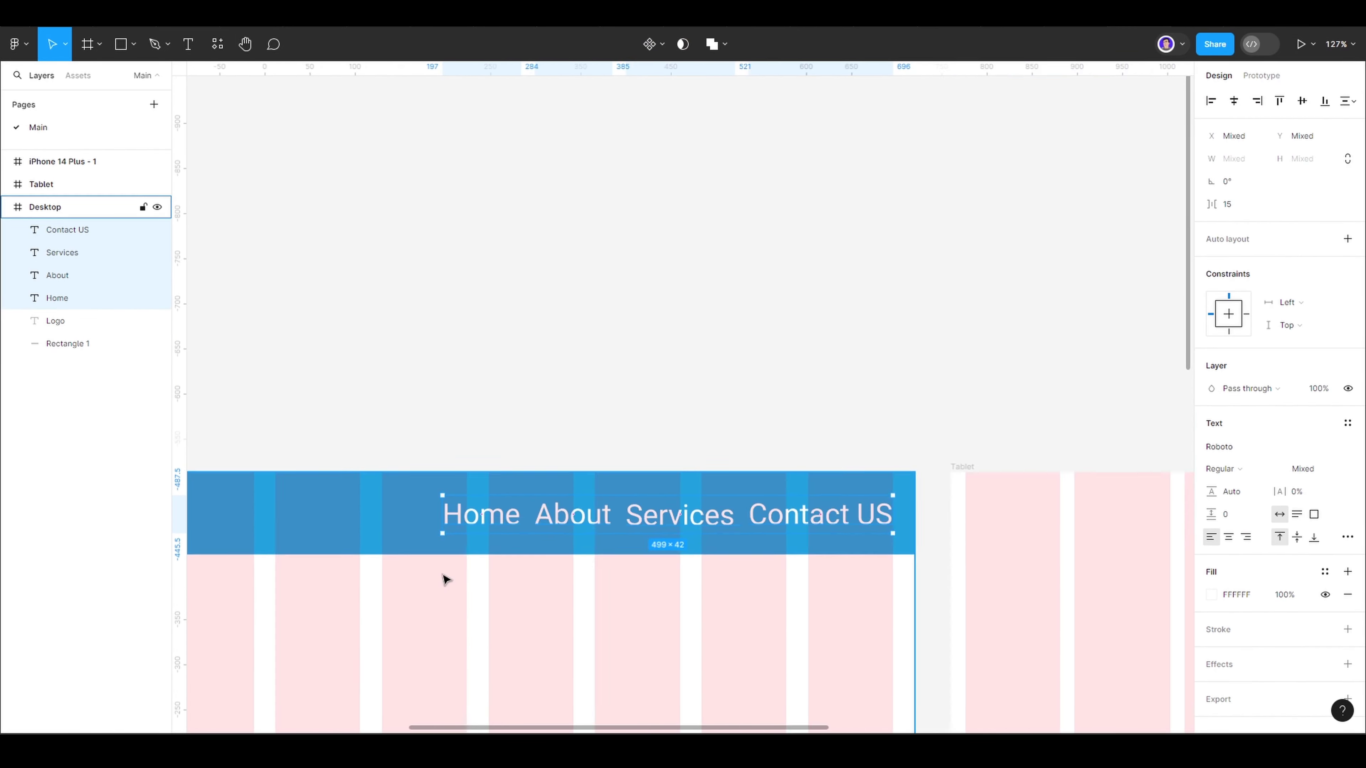
{"action": "scroll", "coordinate": [391, 387], "scroll_direction": "down", "scroll_amount": 2}
{"action": "left_click", "coordinate": [360, 410], "text": "shift"}
{"action": "right_click", "coordinate": [581, 410]}
{"action": "left_click", "coordinate": [638, 496]}
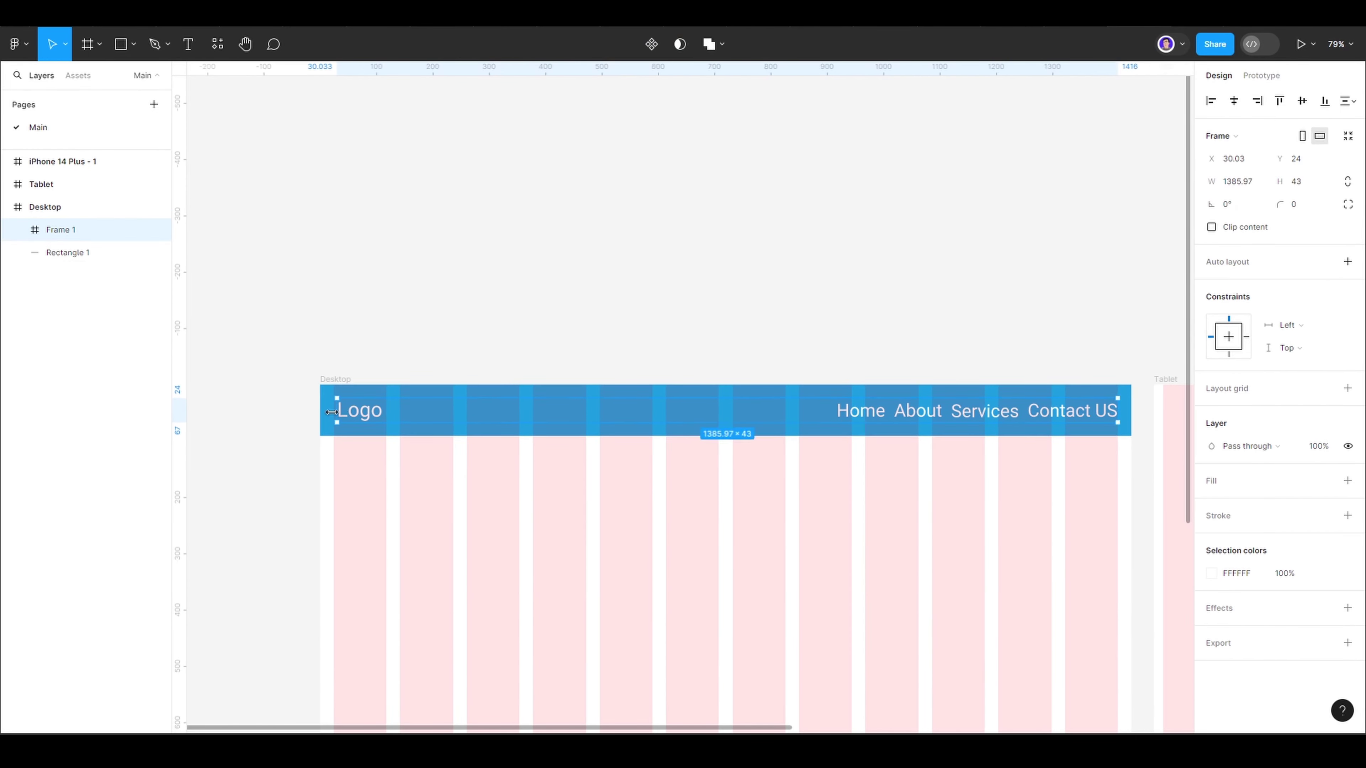
{"action": "scroll", "coordinate": [337, 408], "scroll_direction": "up", "scroll_amount": 5}
{"action": "left_click_drag", "start_coordinate": [338, 409], "coordinate": [322, 409]}
{"action": "scroll", "coordinate": [376, 409], "scroll_direction": "down", "scroll_amount": 6}
- Fix the desktop nav link's capitalisation so it reads 'Contact Us'
{"action": "left_click", "coordinate": [606, 424]}
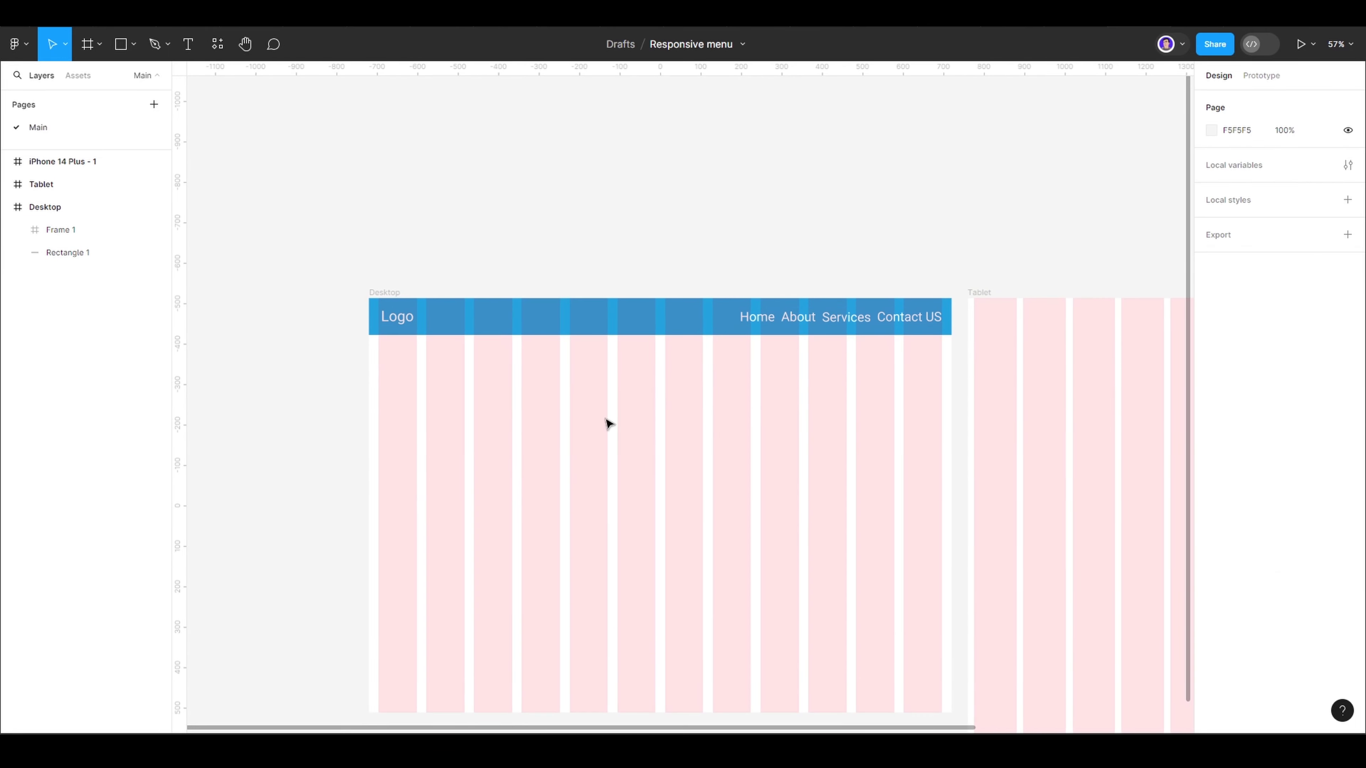
{"action": "scroll", "coordinate": [594, 448], "scroll_direction": "right", "scroll_amount": 5}
{"action": "scroll", "coordinate": [573, 424], "scroll_direction": "down", "scroll_amount": 2}
{"action": "scroll", "coordinate": [709, 374], "scroll_direction": "left", "scroll_amount": 5}
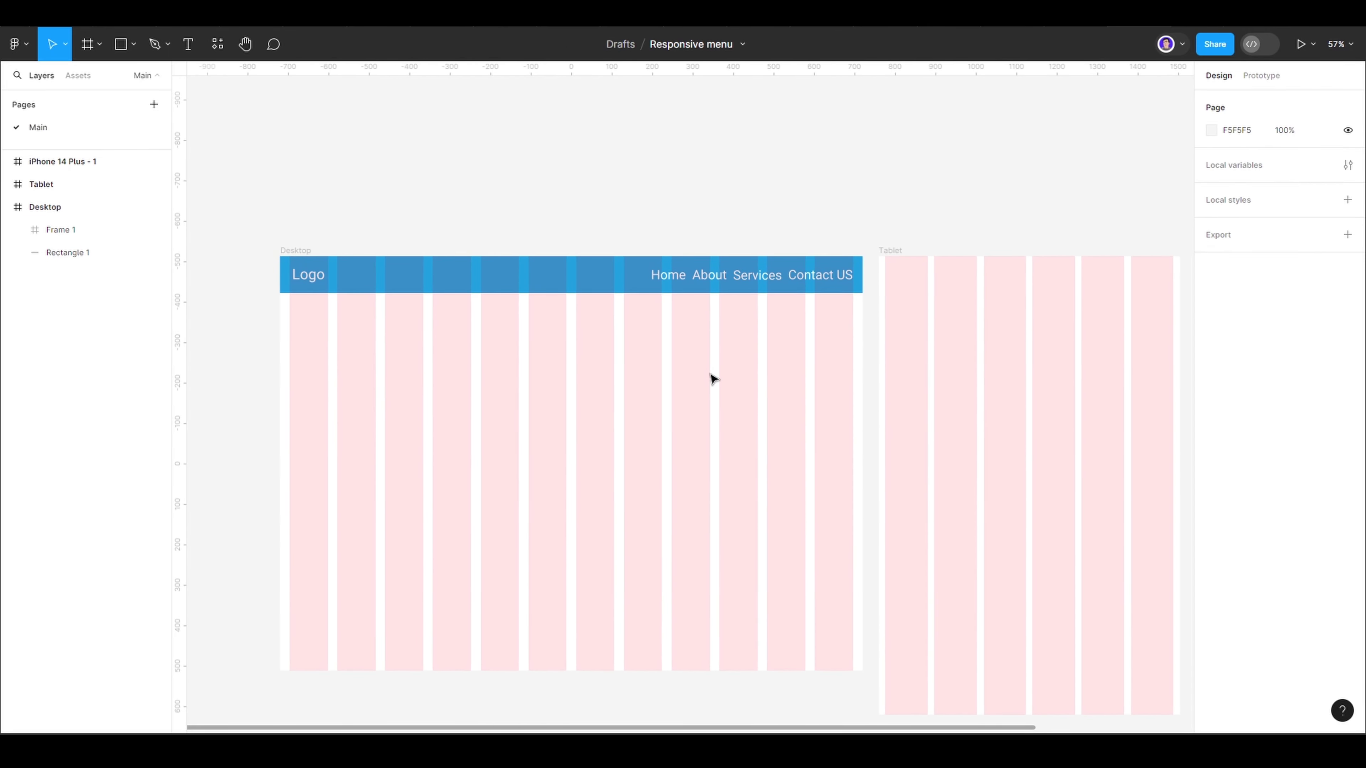
{"action": "double_click", "coordinate": [709, 274]}
{"action": "left_click", "coordinate": [668, 275], "text": "shift"}
{"action": "left_click", "coordinate": [756, 275], "text": "shift"}
{"action": "left_click", "coordinate": [820, 275], "text": "shift"}
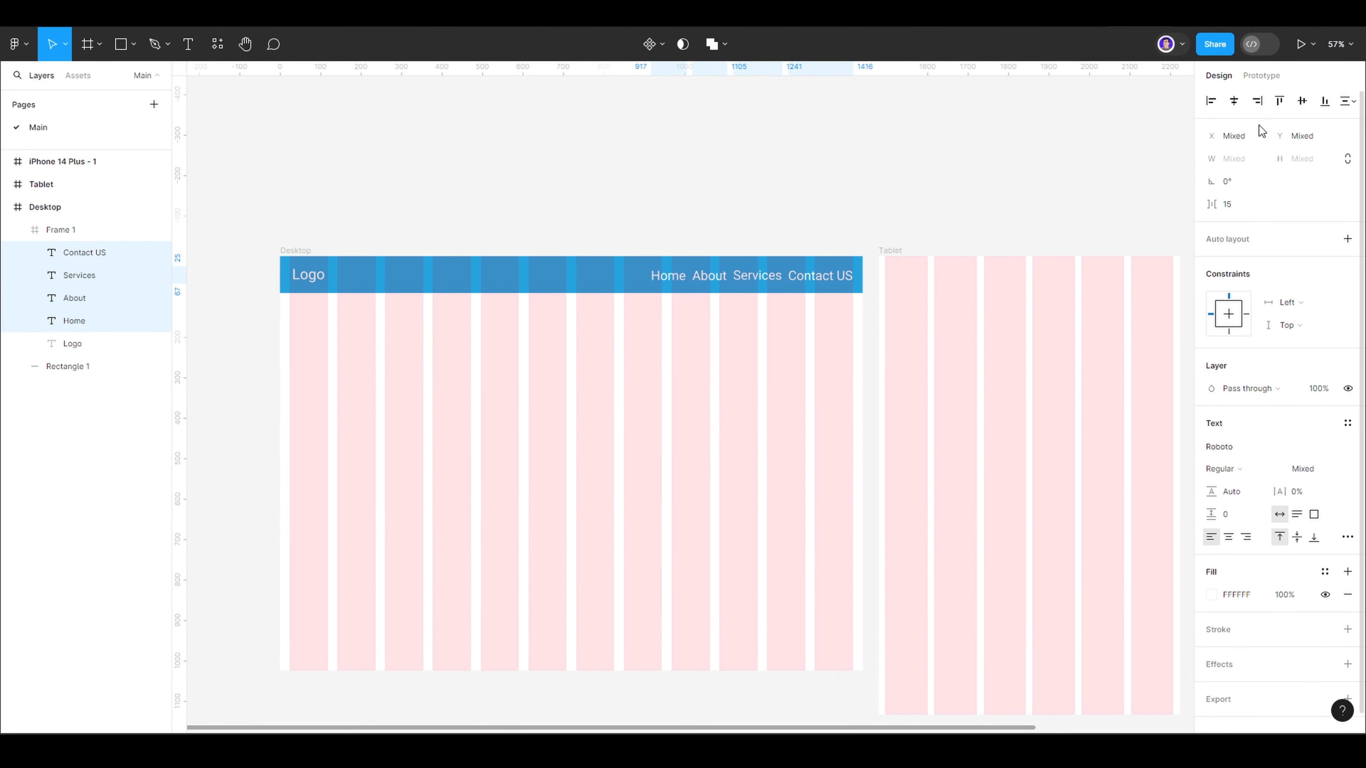
{"action": "scroll", "coordinate": [735, 240], "scroll_direction": "up", "scroll_amount": 5}
{"action": "left_click", "coordinate": [735, 240]}
{"action": "scroll", "coordinate": [1003, 423], "scroll_direction": "down", "scroll_amount": 3}
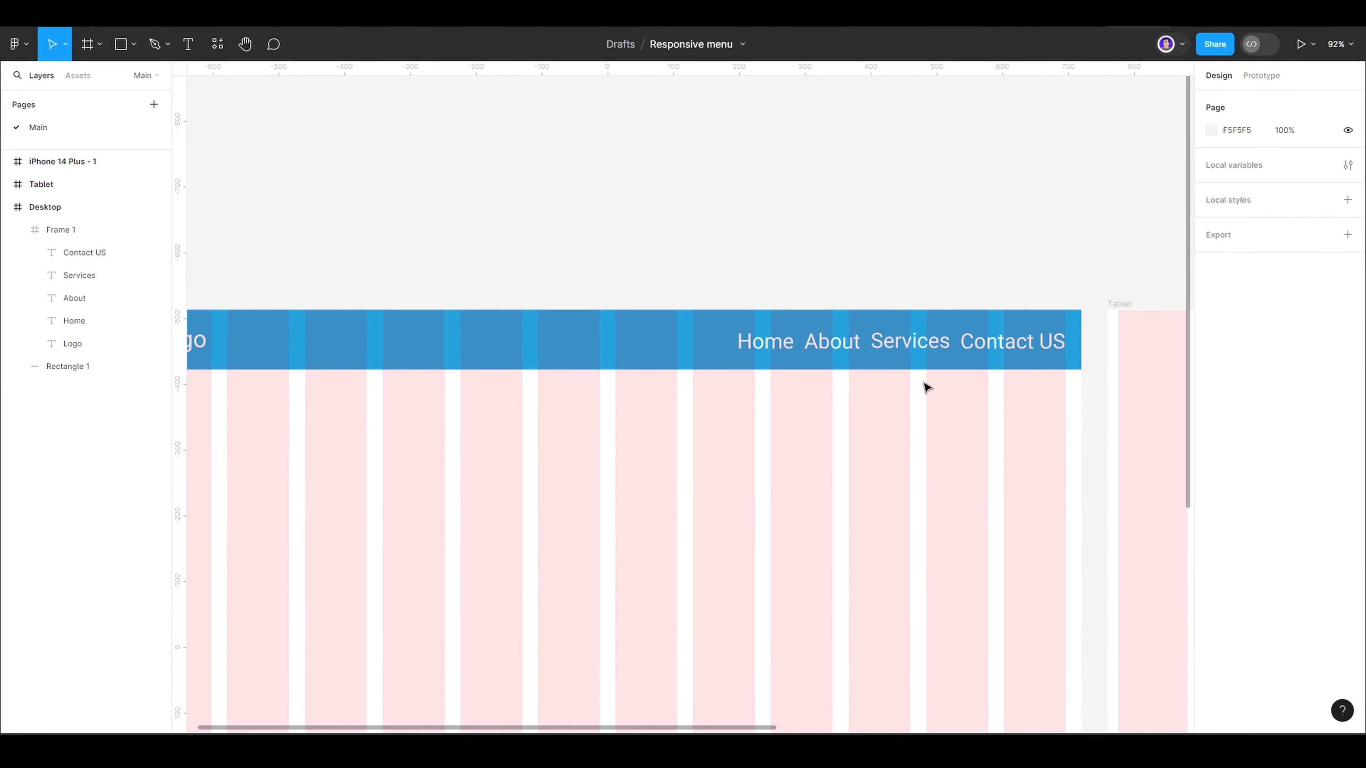
{"action": "left_click", "coordinate": [1055, 342]}
{"action": "left_click", "coordinate": [1039, 437]}
- Draw a header bar across the Tablet frame's top with the desktop bar's blue fill
{"action": "scroll", "coordinate": [1038, 436], "scroll_direction": "down", "scroll_amount": 3}
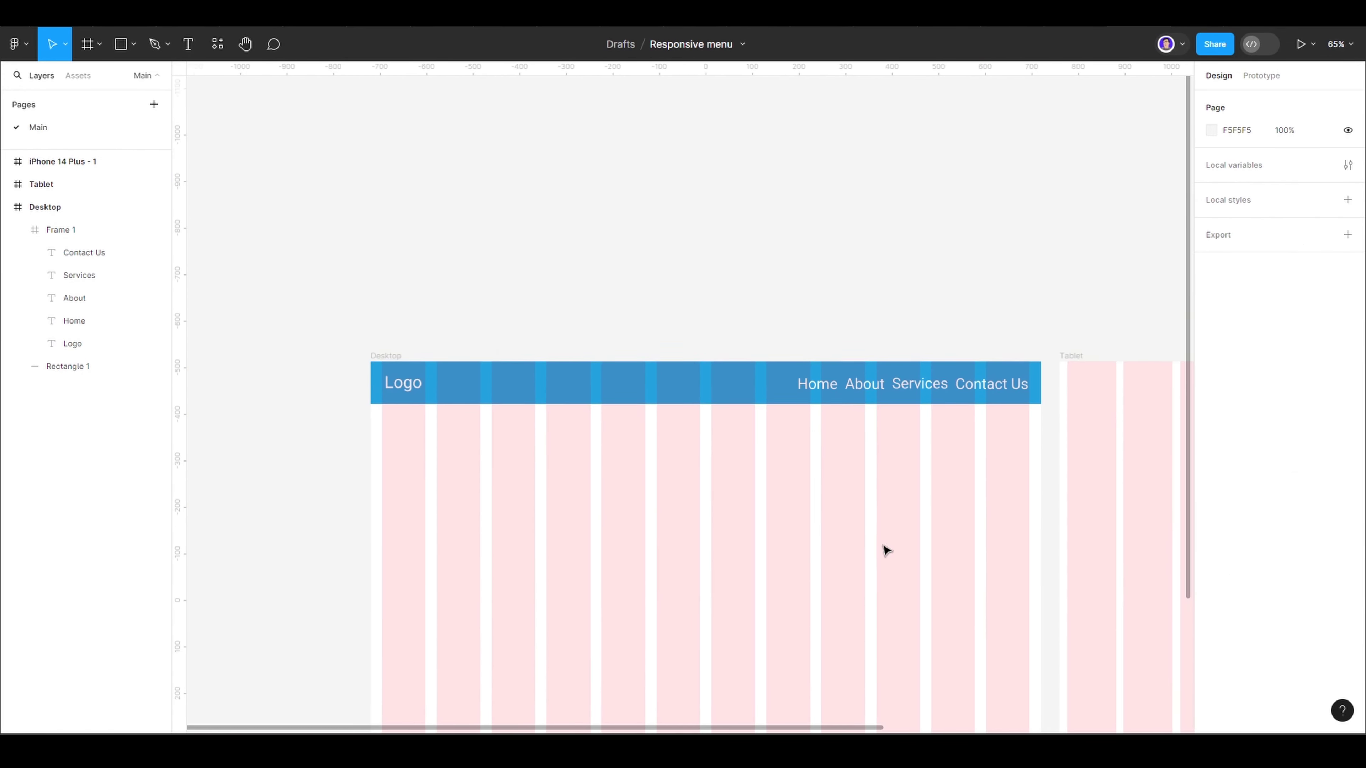
{"action": "scroll", "coordinate": [884, 552], "scroll_direction": "down", "scroll_amount": 2}
{"action": "scroll", "coordinate": [804, 540], "scroll_direction": "right", "scroll_amount": 5}
{"action": "left_click", "coordinate": [303, 275]}
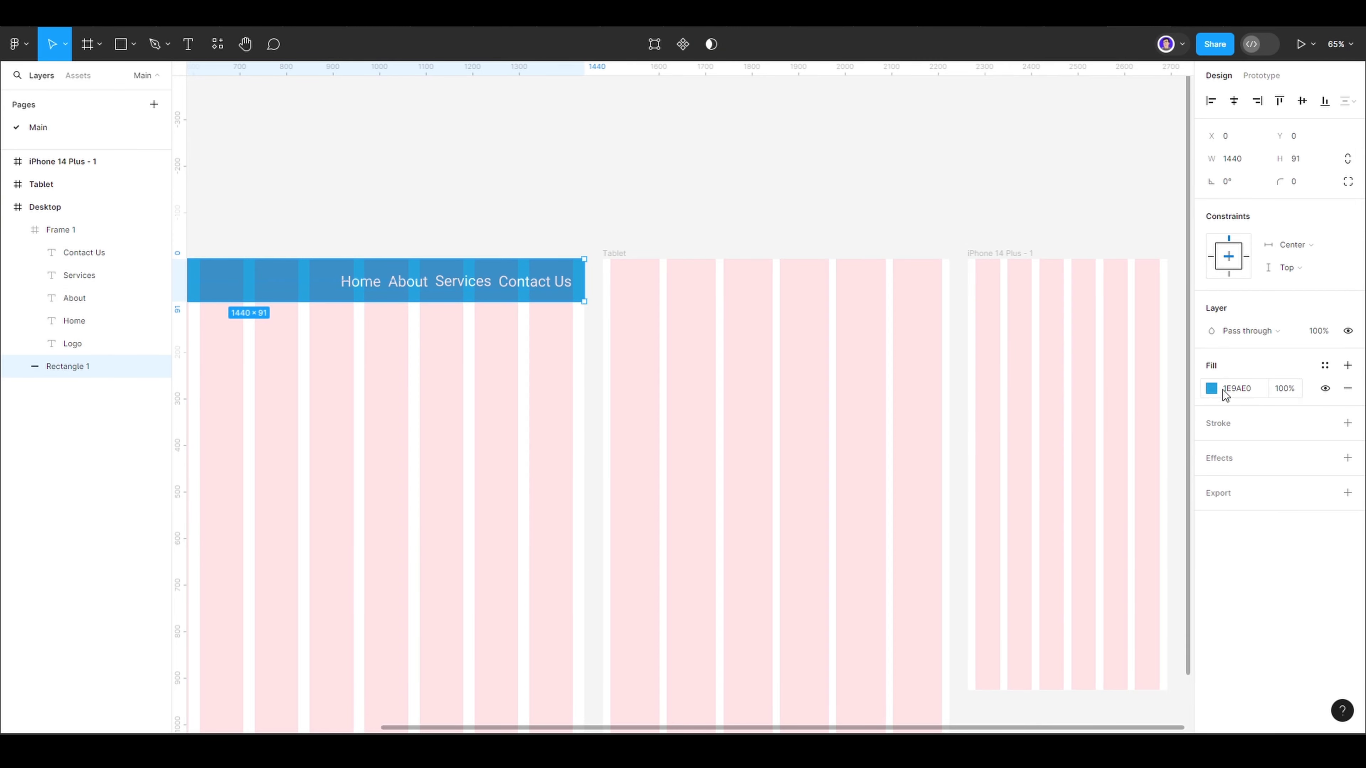
{"action": "left_click", "coordinate": [614, 253]}
{"action": "left_click", "coordinate": [123, 48]}
{"action": "left_click_drag", "start_coordinate": [602, 258], "coordinate": [949, 299]}
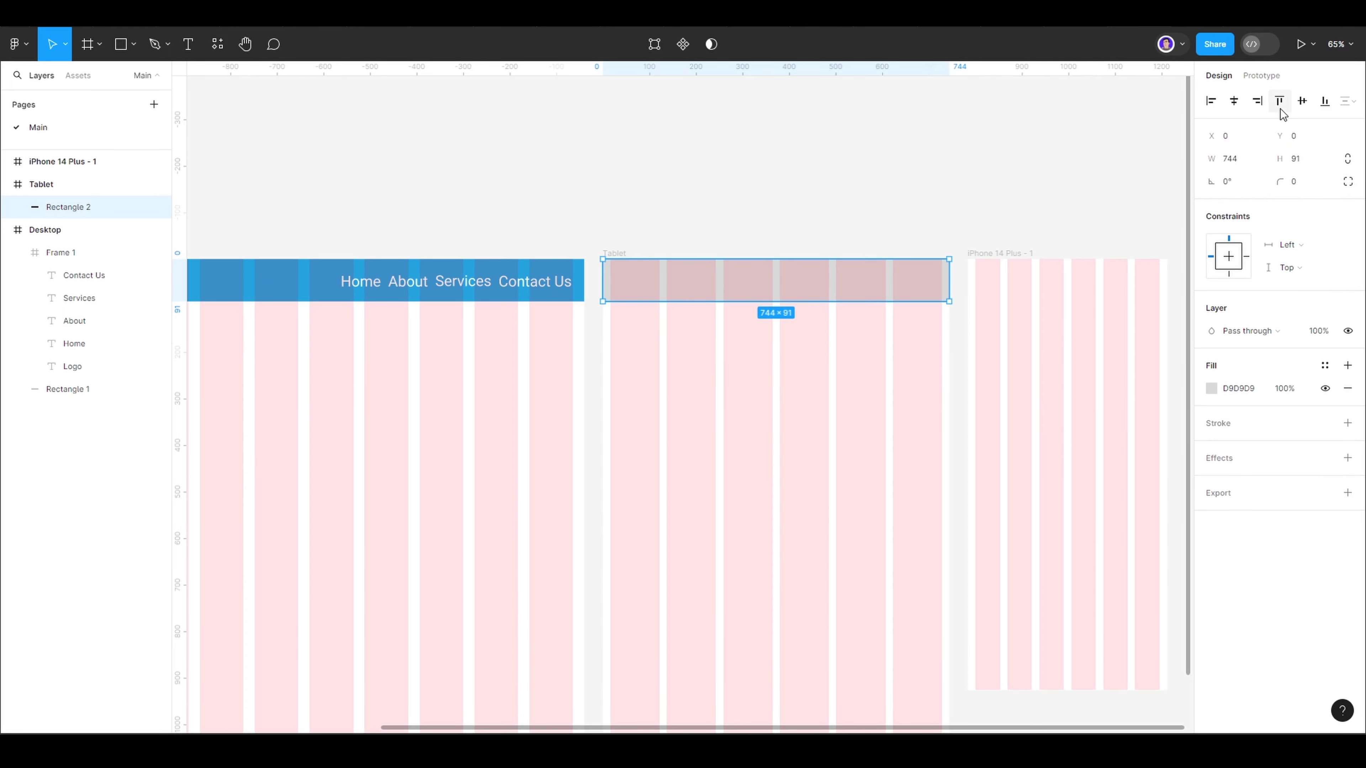
{"action": "key", "text": "ctrl+alt+v"}
{"action": "key", "text": "Escape"}
- Copy the four desktop nav links into Tablet, then delete them from its header
{"action": "scroll", "coordinate": [693, 406], "scroll_direction": "down", "scroll_amount": 3}
{"action": "left_click", "coordinate": [447, 313], "text": "ctrl"}
{"action": "left_click", "coordinate": [482, 313], "text": "shift"}
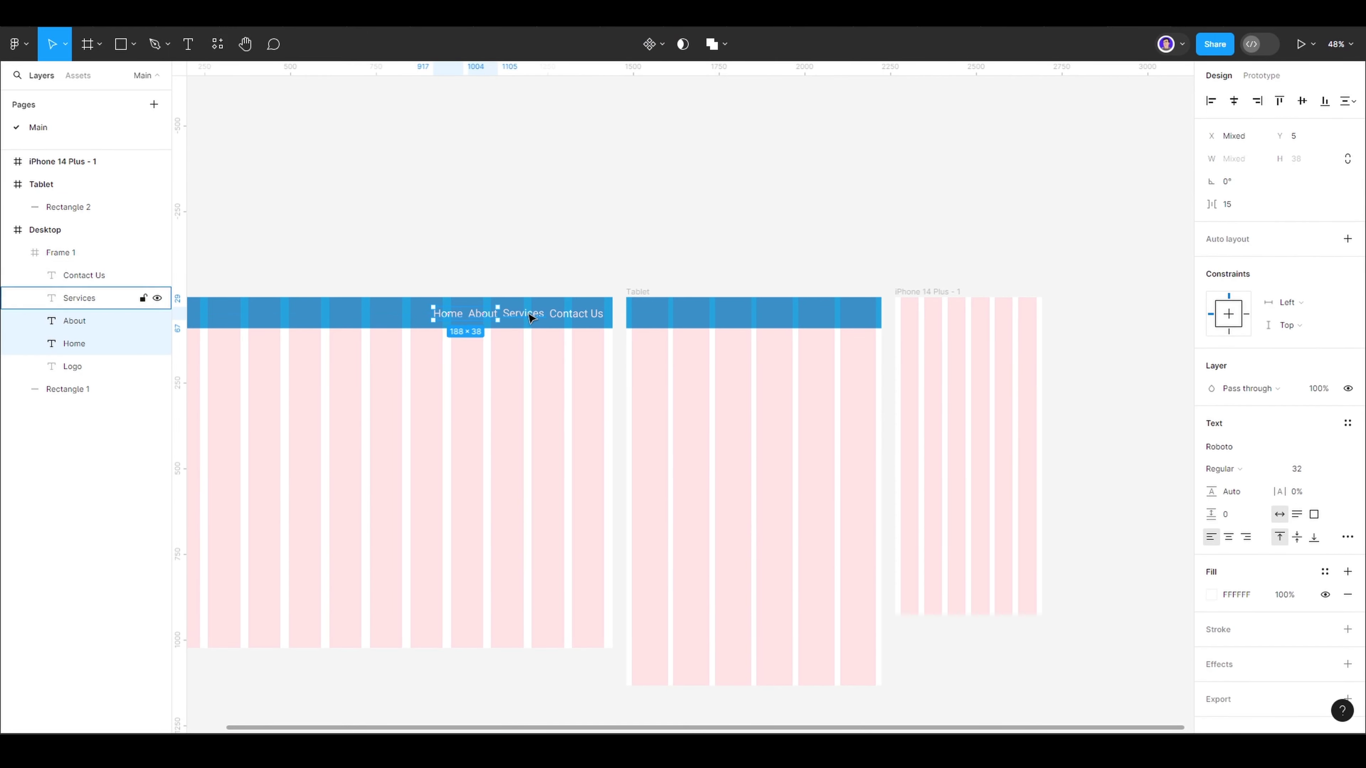
{"action": "left_click", "coordinate": [529, 313], "text": "shift"}
{"action": "left_click", "coordinate": [576, 313], "text": "shift"}
{"action": "key", "text": "ctrl+c"}
{"action": "left_click", "coordinate": [638, 291]}
{"action": "key", "text": "ctrl+v"}
{"action": "scroll", "coordinate": [786, 282], "scroll_direction": "up", "scroll_amount": 5}
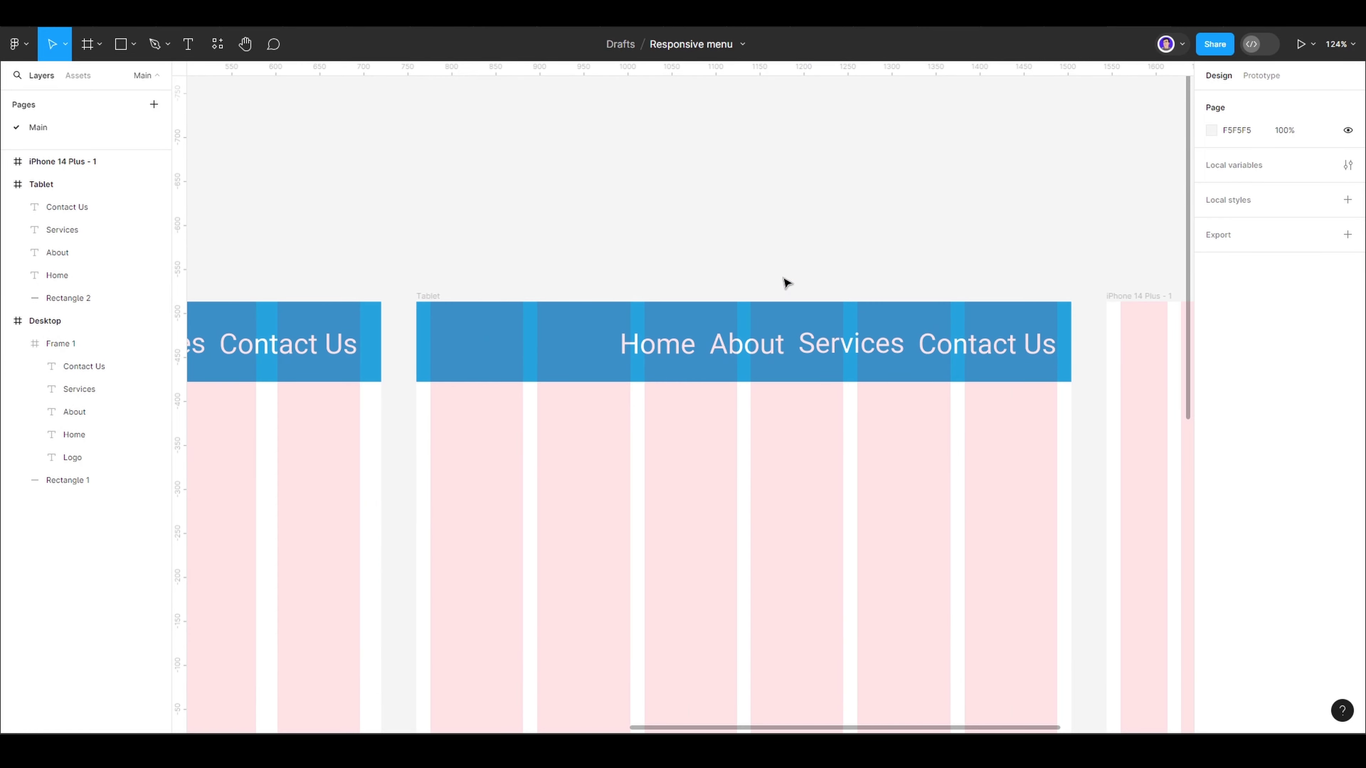
{"action": "left_click_drag", "start_coordinate": [517, 374], "coordinate": [1065, 328]}
{"action": "key", "text": "Delete"}
- Copy the desktop Logo into the Tablet frame's header
{"action": "scroll", "coordinate": [725, 320], "scroll_direction": "down", "scroll_amount": 5}
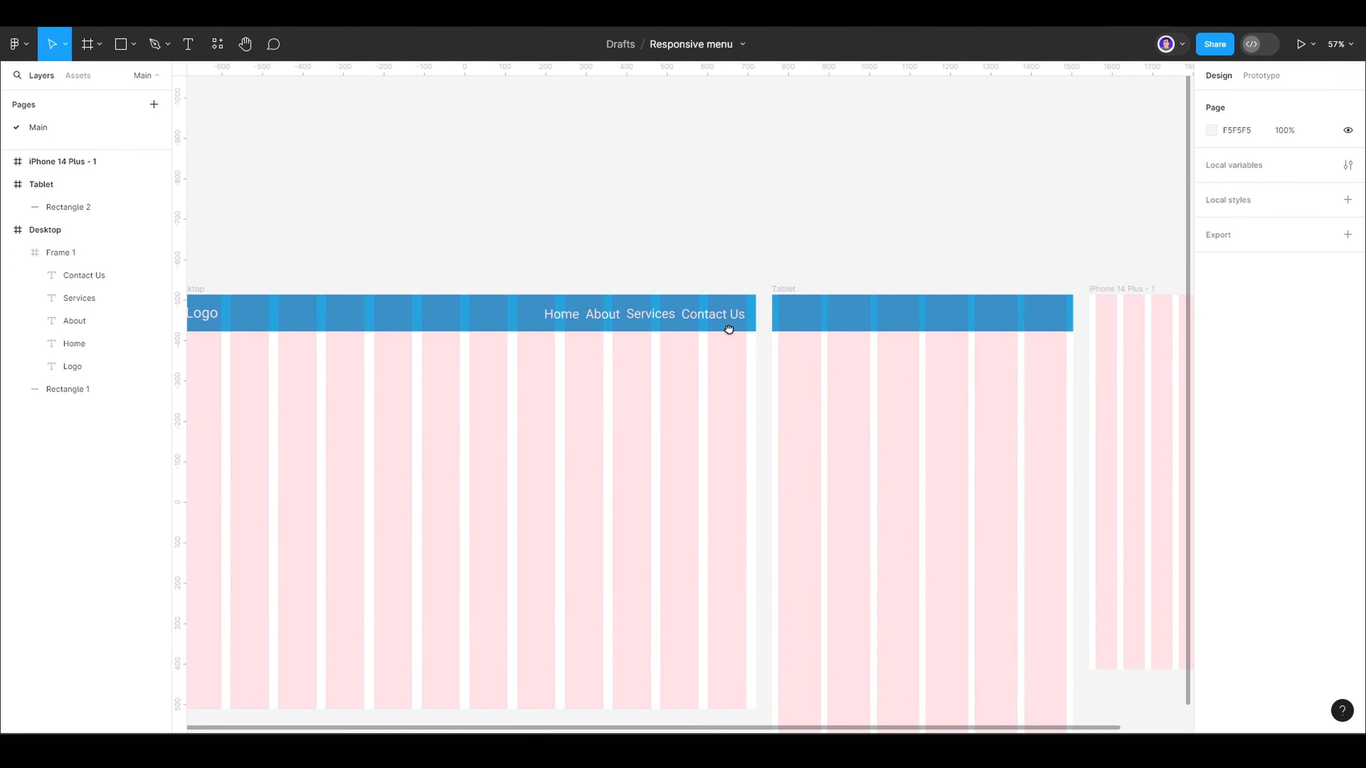
{"action": "scroll", "coordinate": [879, 332], "scroll_direction": "down", "scroll_amount": 1}
{"action": "key", "text": "ctrl+c"}
{"action": "left_click", "coordinate": [860, 375]}
{"action": "key", "text": "ctrl+v"}
{"action": "scroll", "coordinate": [391, 317], "scroll_direction": "up", "scroll_amount": 3}
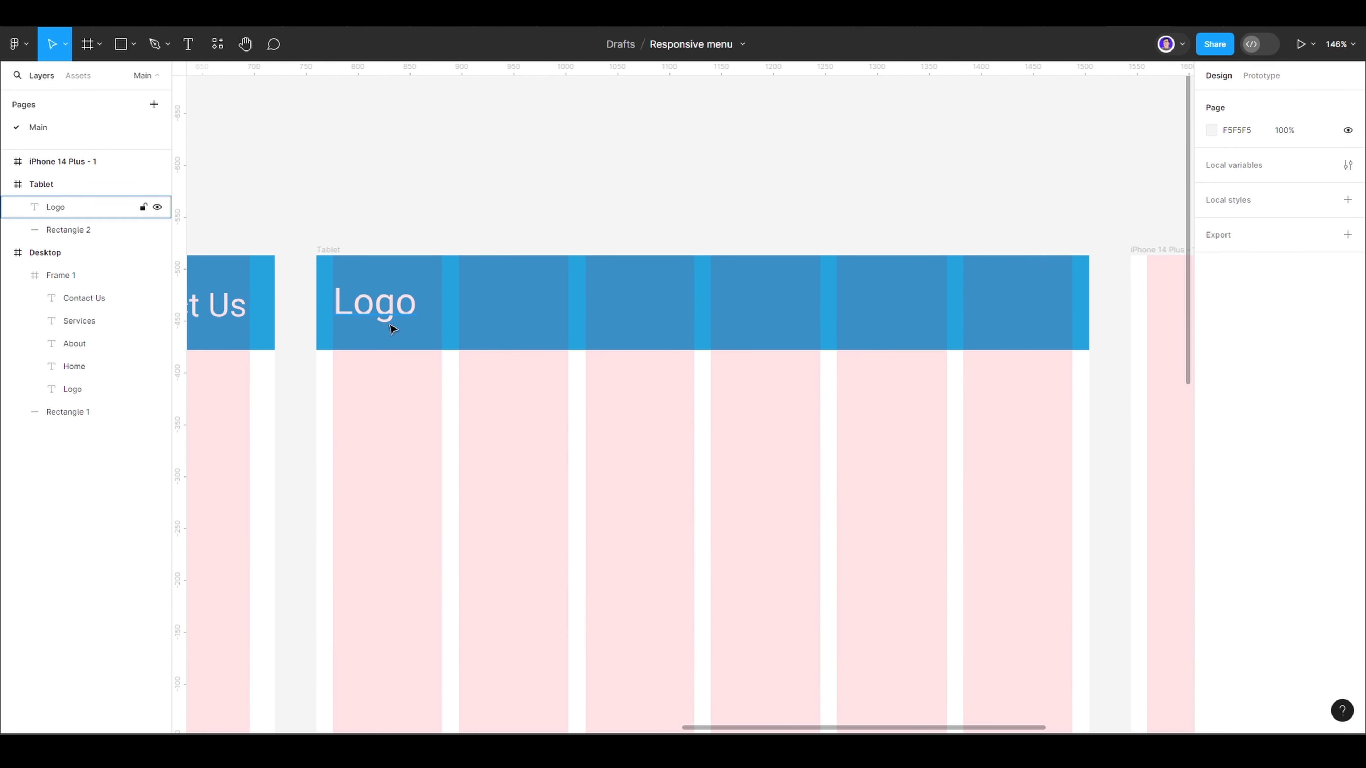
{"action": "scroll", "coordinate": [639, 464], "scroll_direction": "down", "scroll_amount": 2}
{"action": "scroll", "coordinate": [640, 464], "scroll_direction": "right", "scroll_amount": 1}
- Set the Tablet Logo's font size to 32
{"action": "left_click", "coordinate": [440, 359]}
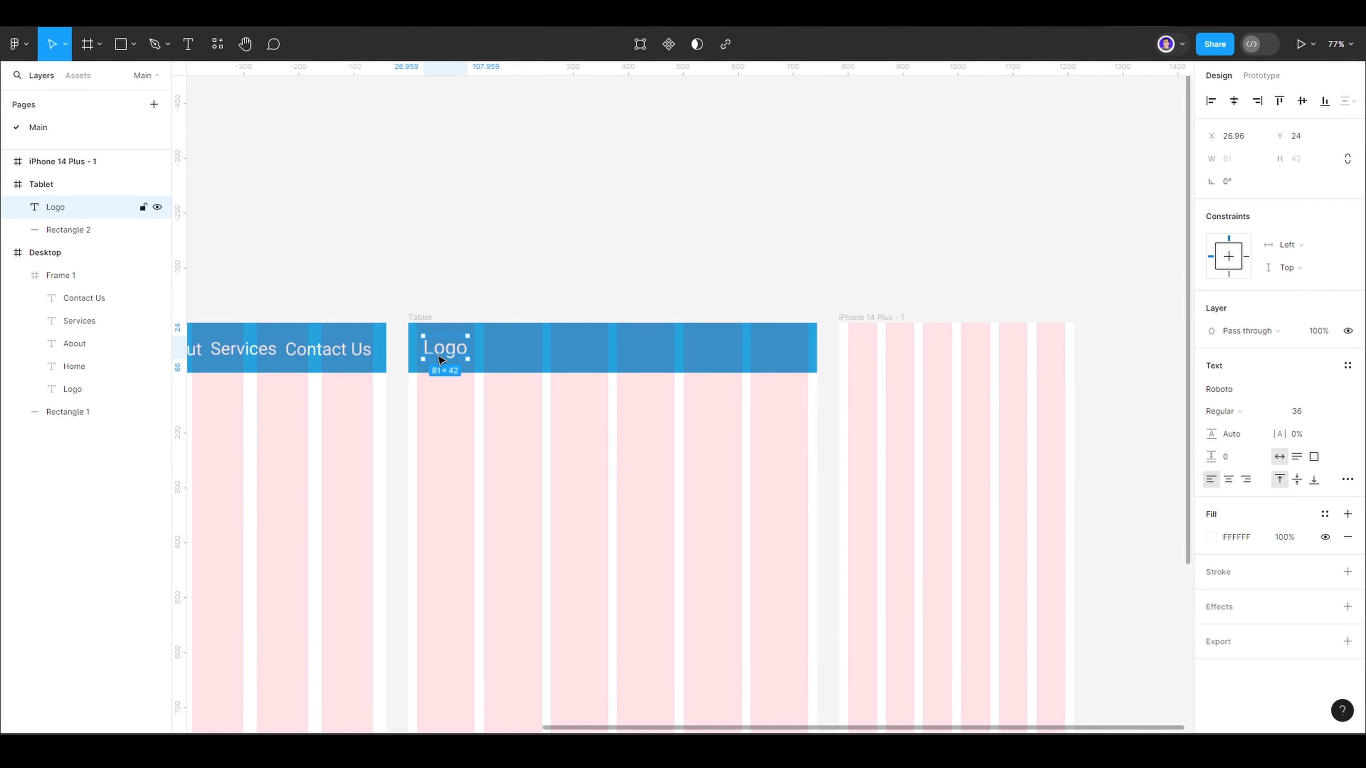
{"action": "left_click", "coordinate": [1334, 411]}
{"action": "left_click", "coordinate": [1306, 393]}
{"action": "left_click", "coordinate": [640, 360]}
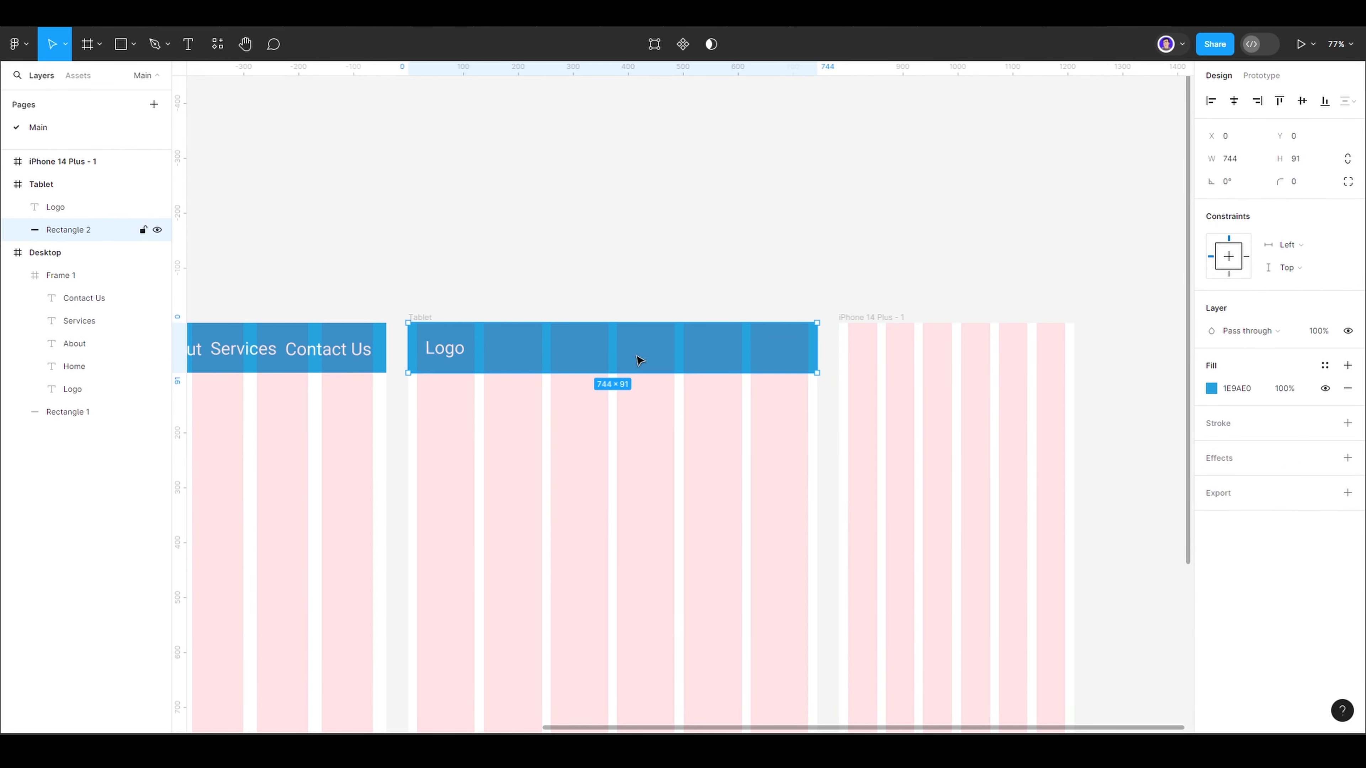
{"action": "key", "text": "Escape"}
- Draw a header bar across the iPhone frame's top filled with blue 1E9AE0
{"action": "key", "text": "r"}
{"action": "left_click_drag", "start_coordinate": [839, 323], "coordinate": [1074, 373]}
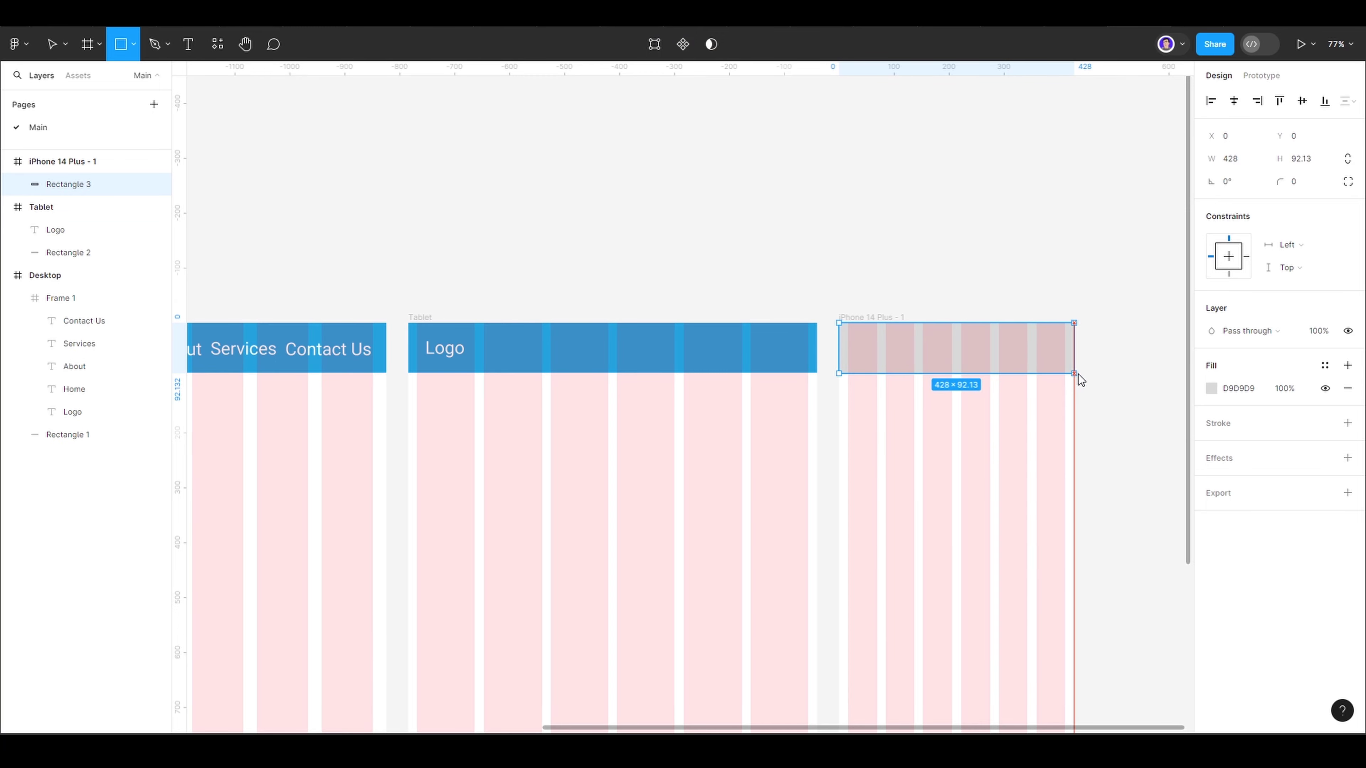
{"action": "key", "text": "super+v"}
{"action": "key", "text": "Return"}
{"action": "key", "text": "Return"}
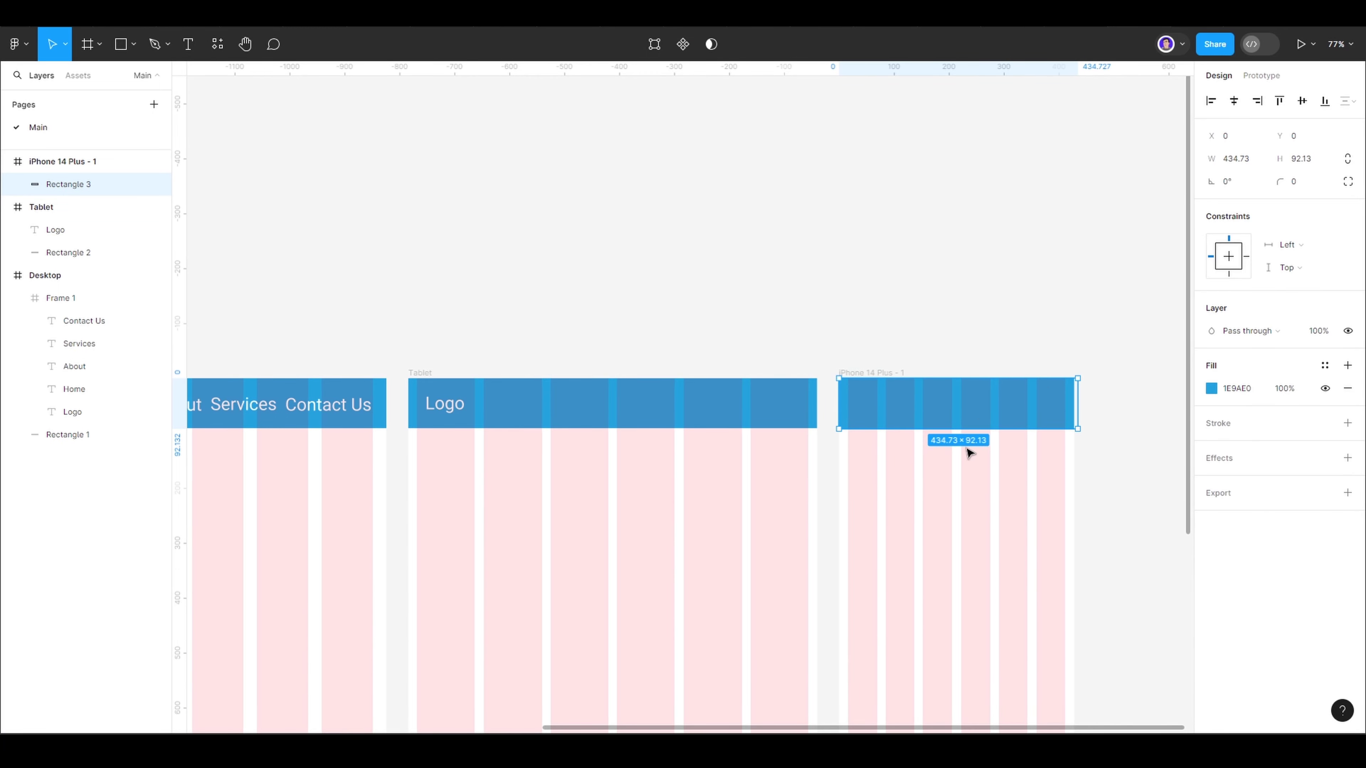
- Copy the Tablet Logo into the iPhone header and set its size to 24
{"action": "scroll", "coordinate": [969, 451], "scroll_direction": "up", "scroll_amount": 5}
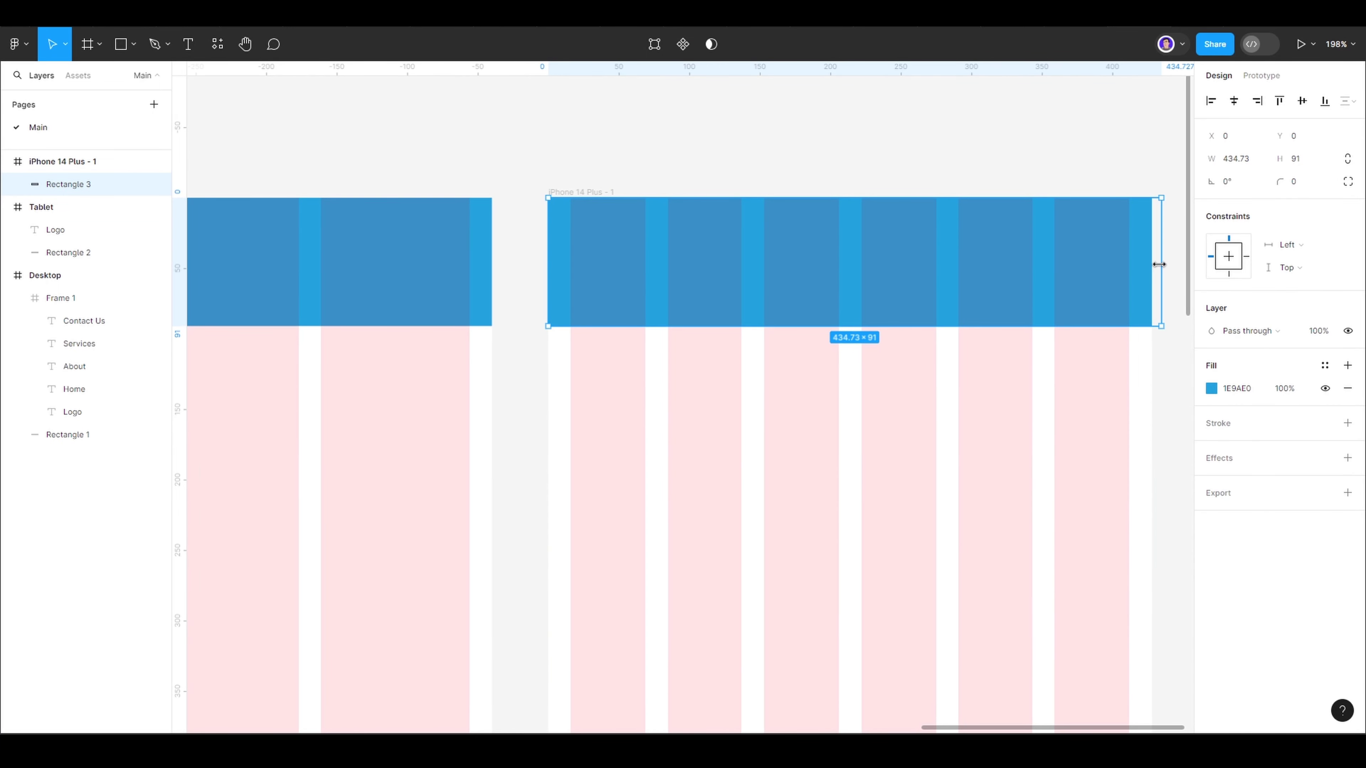
{"action": "scroll", "coordinate": [921, 450], "scroll_direction": "down", "scroll_amount": 5}
{"action": "left_click_drag", "start_coordinate": [372, 365], "coordinate": [795, 364]}
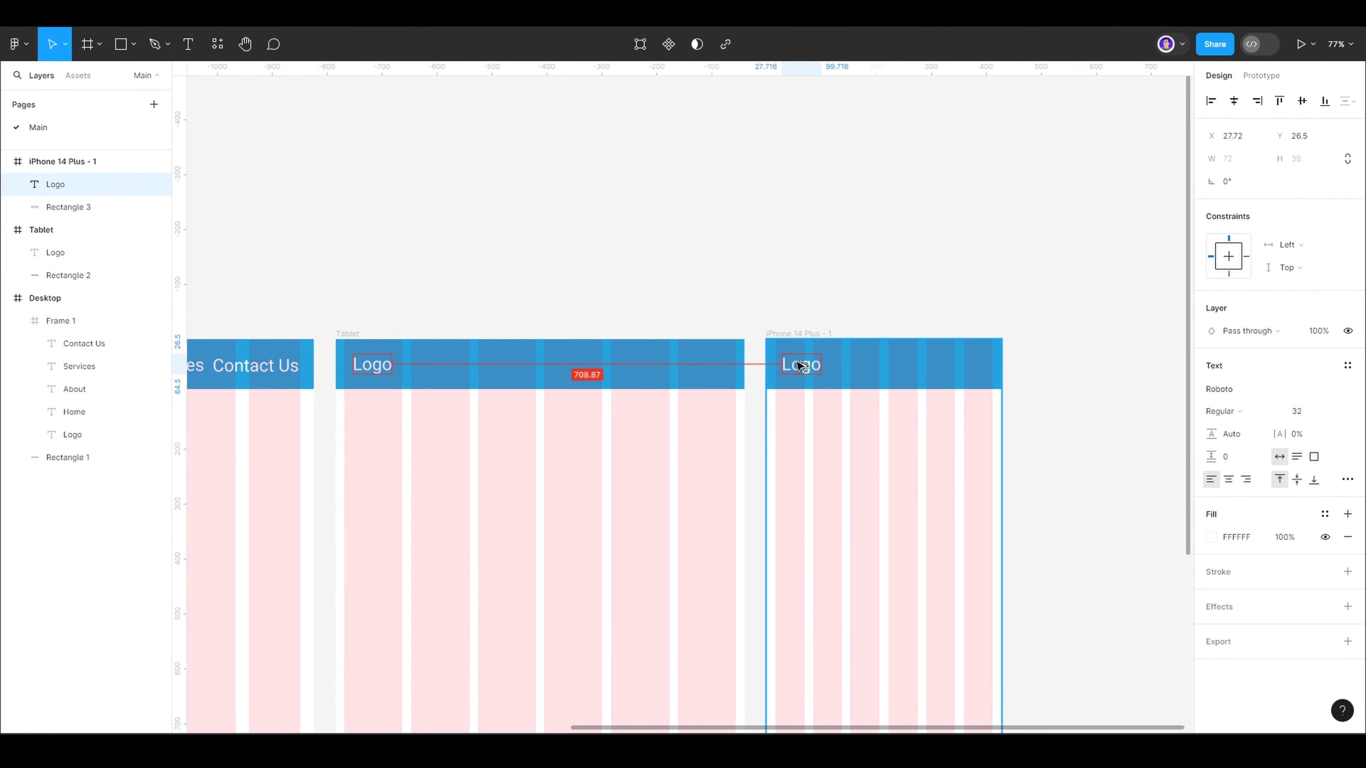
{"action": "left_click", "coordinate": [1334, 411]}
{"action": "left_click", "coordinate": [1306, 397]}
{"action": "scroll", "coordinate": [796, 360], "scroll_direction": "up", "scroll_amount": 10}
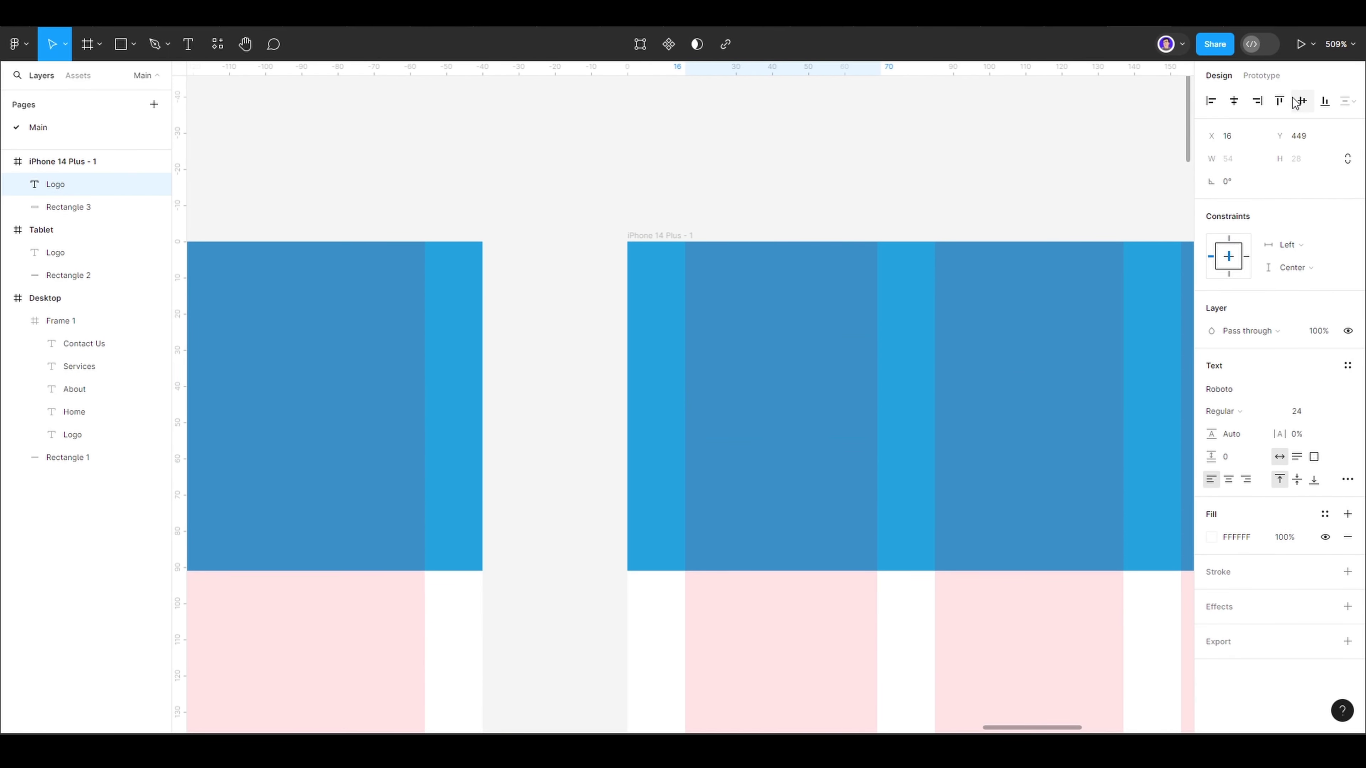
{"action": "key", "text": "super+a"}
{"action": "key", "text": "Escape"}
{"action": "left_click", "coordinate": [854, 451]}
{"action": "key", "text": "Escape"}
- Draw a small circle at the right end of the iPhone header
{"action": "scroll", "coordinate": [872, 594], "scroll_direction": "down", "scroll_amount": 7}
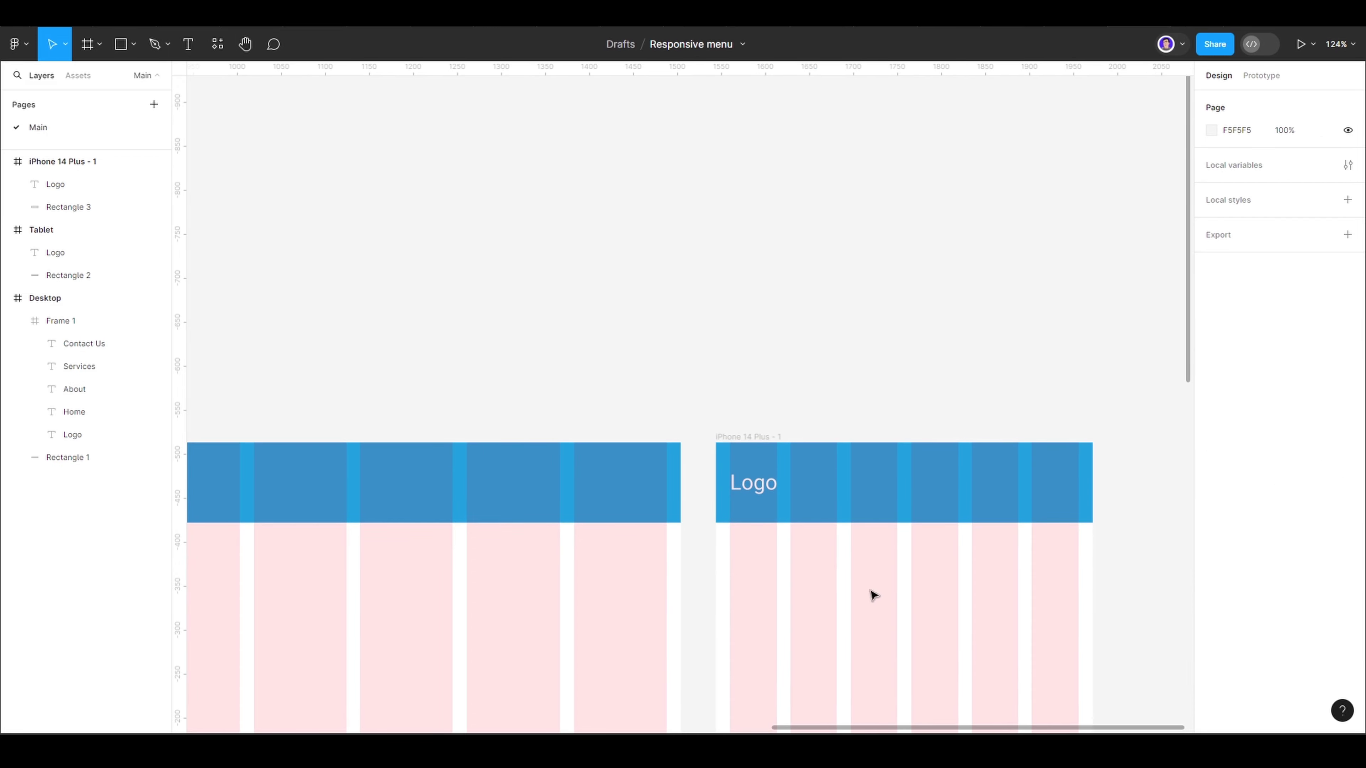
{"action": "left_click", "coordinate": [121, 47]}
{"action": "left_click", "coordinate": [81, 129]}
{"action": "mouse_move", "coordinate": [1031, 473]}
{"action": "left_mouse_down"}
{"action": "mouse_move", "coordinate": [1071, 513]}
{"action": "mouse_move", "coordinate": [1033, 480]}
{"action": "left_mouse_up"}
{"action": "scroll", "coordinate": [1061, 491], "scroll_direction": "up", "scroll_amount": 8}
{"action": "key", "text": "Escape"}
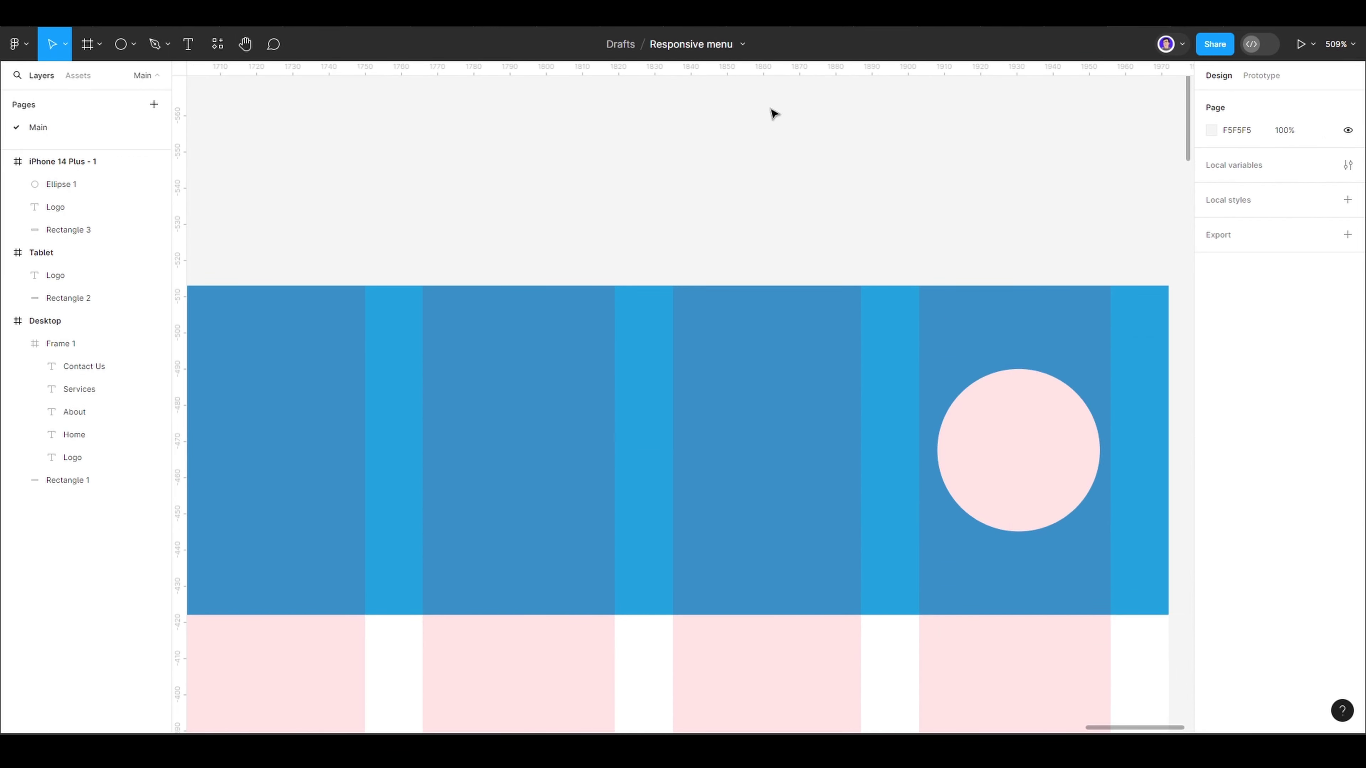
{"action": "scroll", "coordinate": [771, 113], "scroll_direction": "down", "scroll_amount": 5}
- Import a menu-burger icon into the iPhone header using the Iconify plugin search 'burger'
{"action": "left_click", "coordinate": [15, 44]}
{"action": "left_click", "coordinate": [177, 257]}
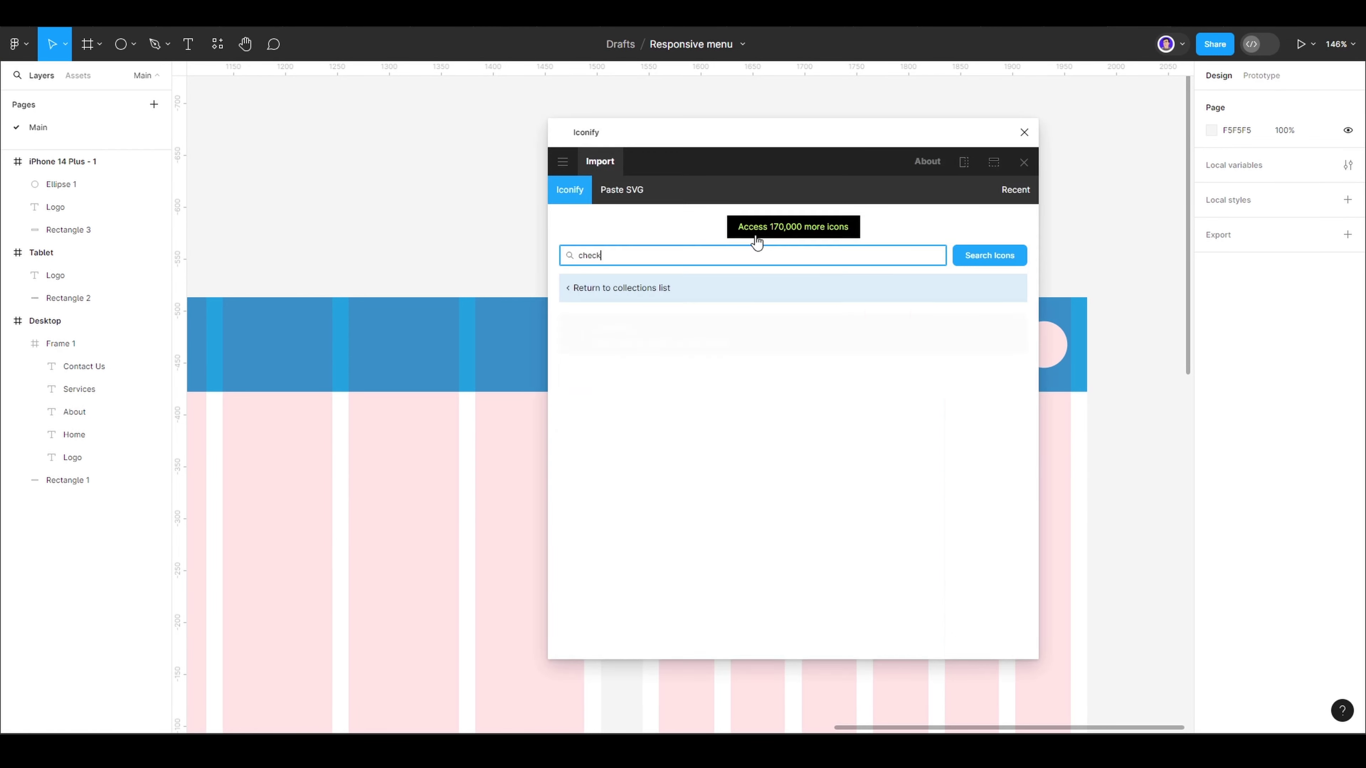
{"action": "type", "text": "burger"}
{"action": "key", "text": "Return"}
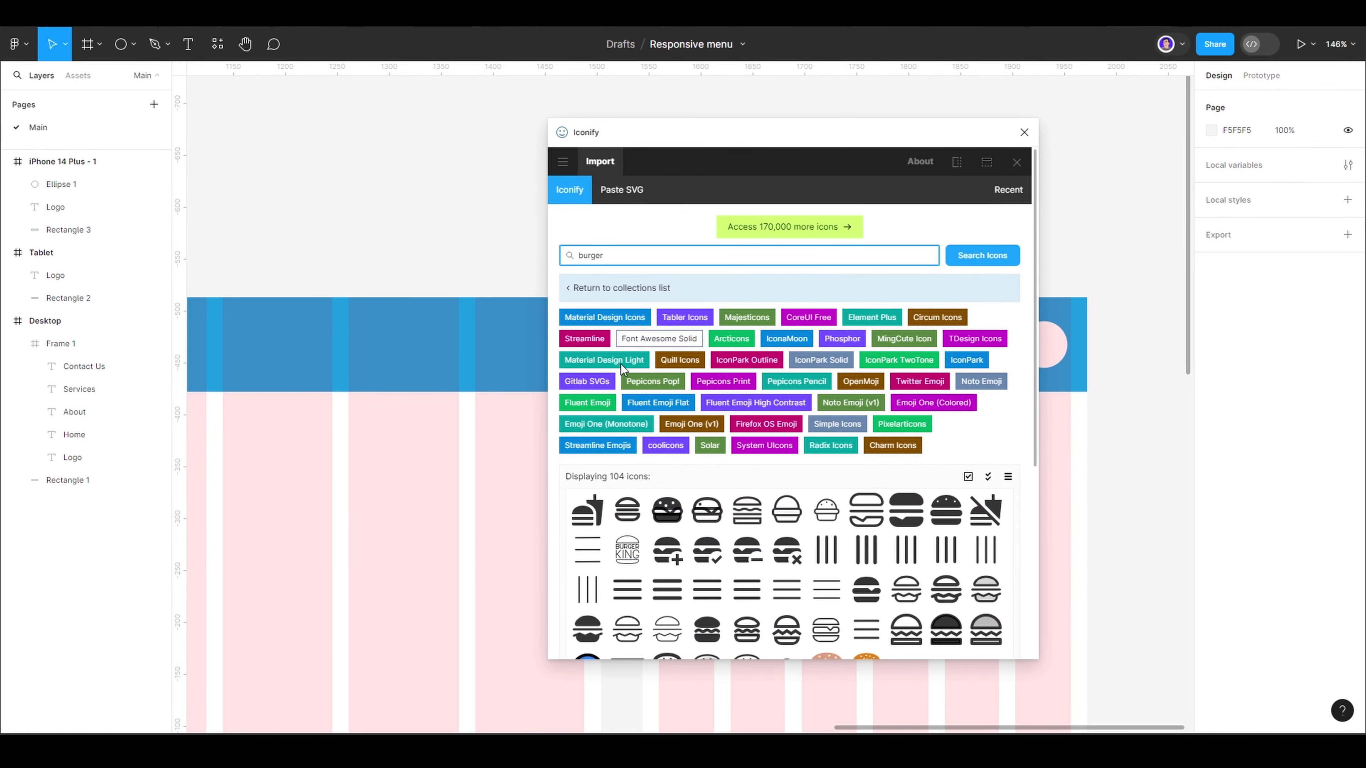
{"action": "scroll", "coordinate": [621, 364], "scroll_direction": "down", "scroll_amount": 5}
{"action": "left_click", "coordinate": [666, 285]}
{"action": "left_click", "coordinate": [872, 636]}
{"action": "left_click", "coordinate": [1023, 134]}
{"action": "scroll", "coordinate": [1023, 141], "scroll_direction": "down", "scroll_amount": 5}
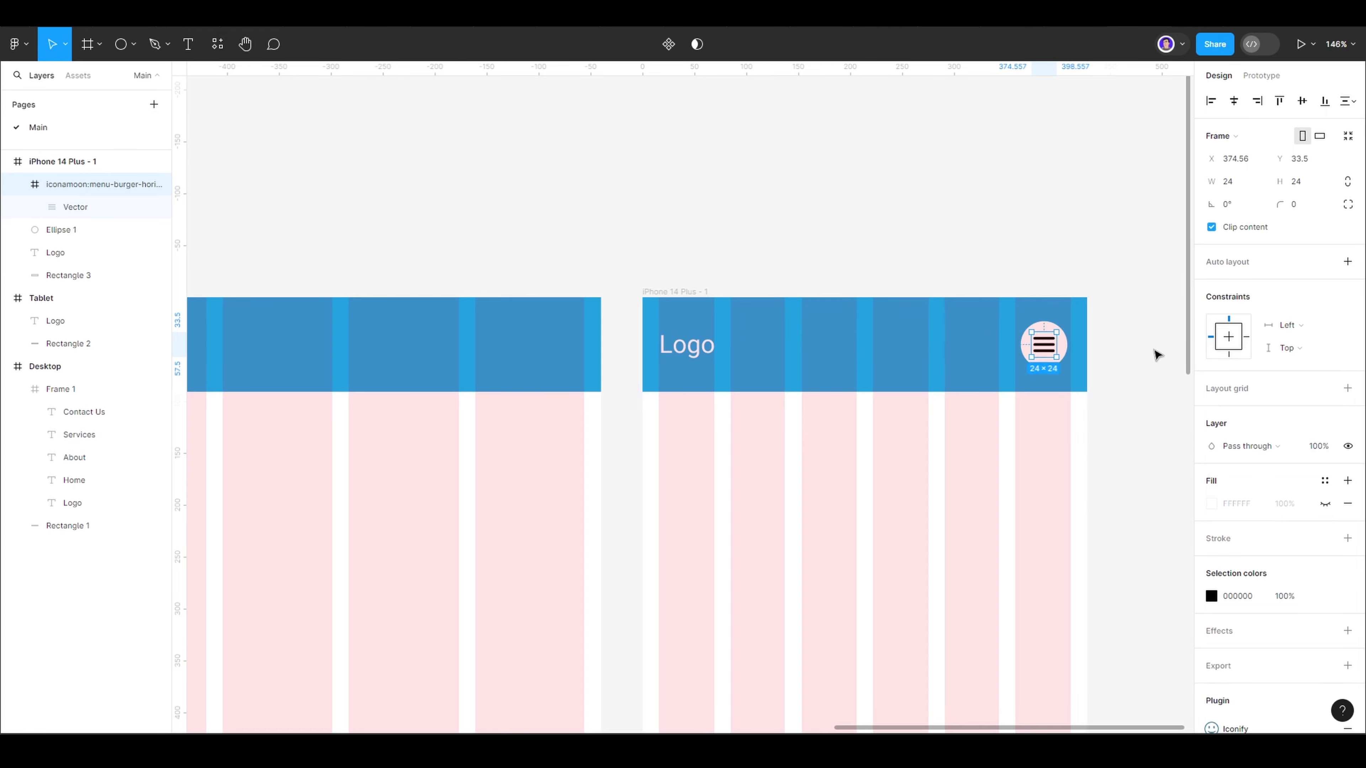
{"action": "left_click", "coordinate": [1133, 339]}
- Shift the iPhone and Tablet frames further right to make room
{"action": "scroll", "coordinate": [871, 297], "scroll_direction": "down", "scroll_amount": 5}
{"action": "left_click_drag", "start_coordinate": [870, 297], "coordinate": [1102, 297]}
{"action": "left_click_drag", "start_coordinate": [564, 296], "coordinate": [678, 297]}
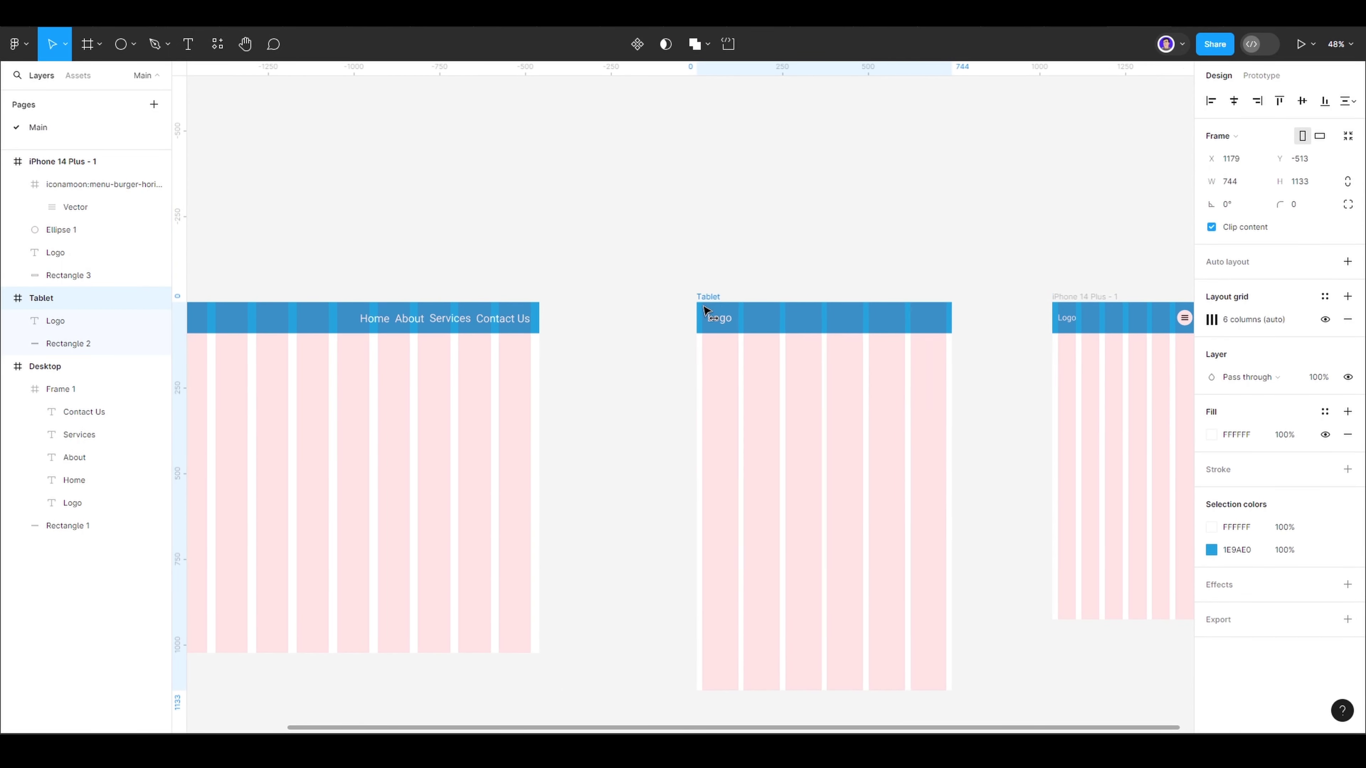
{"action": "scroll", "coordinate": [621, 434], "scroll_direction": "down", "scroll_amount": 3}
{"action": "left_click", "coordinate": [666, 340]}
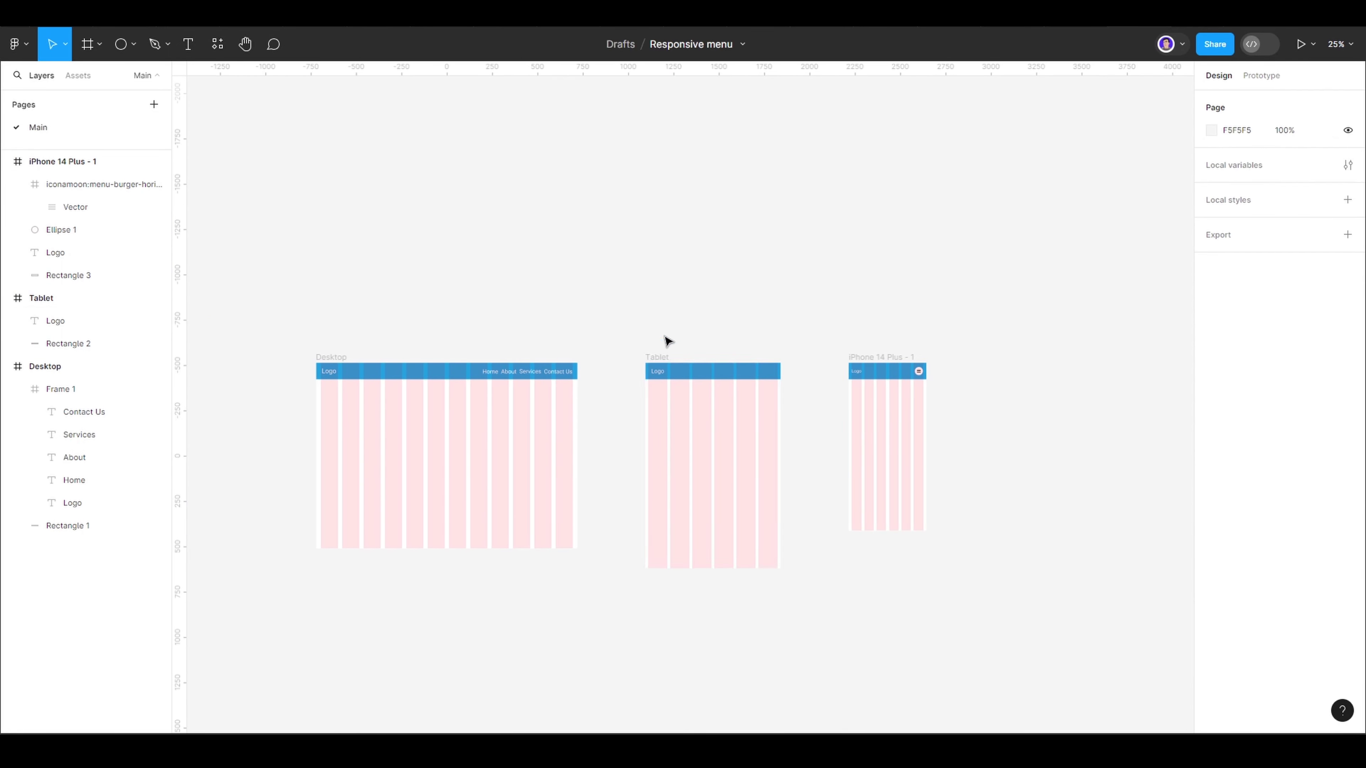
{"action": "left_click", "coordinate": [878, 361], "text": "shift"}
{"action": "mouse_move", "coordinate": [877, 360]}
{"action": "left_mouse_down"}
{"action": "mouse_move", "coordinate": [819, 360]}
{"action": "mouse_move", "coordinate": [986, 356]}
{"action": "left_mouse_up"}
{"action": "left_click", "coordinate": [753, 323]}
{"action": "left_click", "coordinate": [601, 357]}
{"action": "left_click", "coordinate": [689, 323]}
- Duplicate the iPhone and Tablet frames beside the originals
{"action": "left_click", "coordinate": [899, 357]}
{"action": "left_click", "coordinate": [599, 357]}
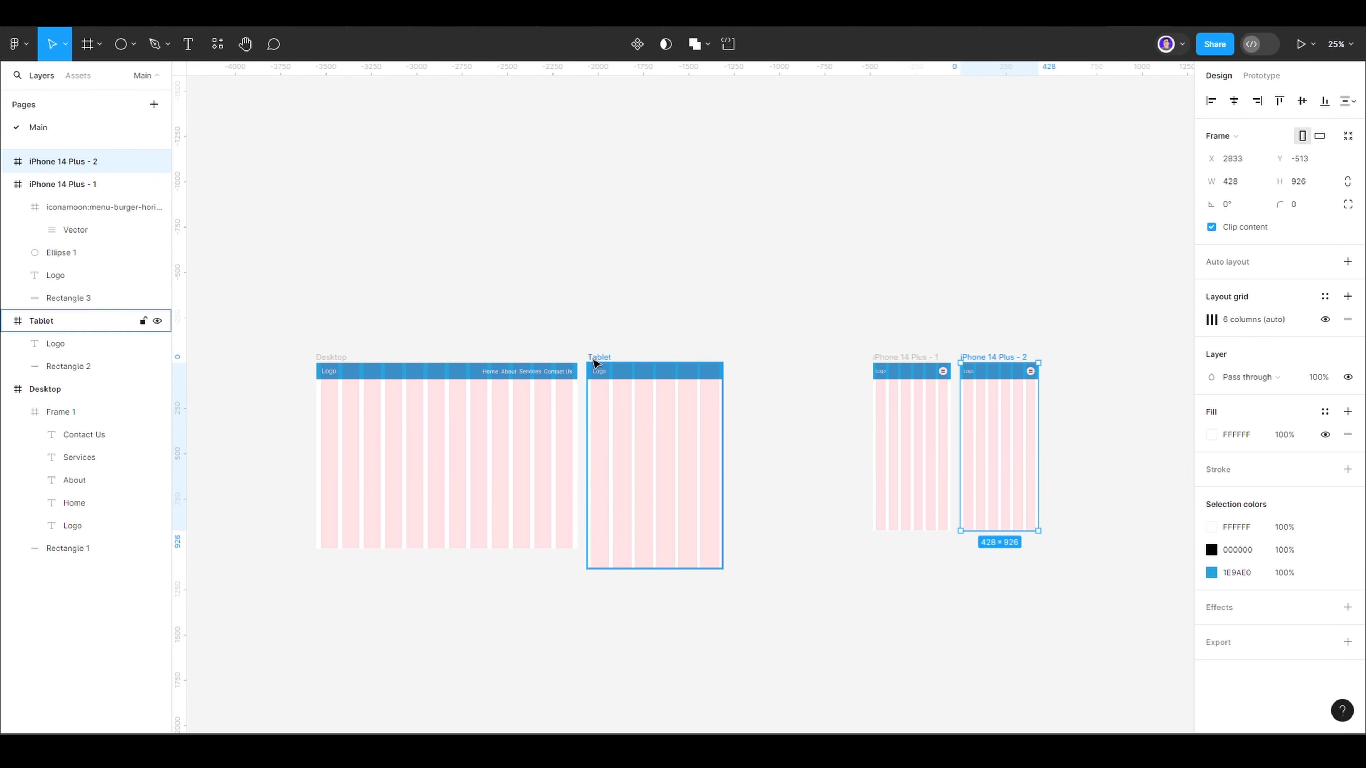
{"action": "left_click_drag", "start_coordinate": [600, 357], "coordinate": [742, 357]}
{"action": "left_click", "coordinate": [809, 315]}
{"action": "scroll", "coordinate": [809, 314], "scroll_direction": "up", "scroll_amount": 3}
{"action": "scroll", "coordinate": [759, 406], "scroll_direction": "left", "scroll_amount": 5}
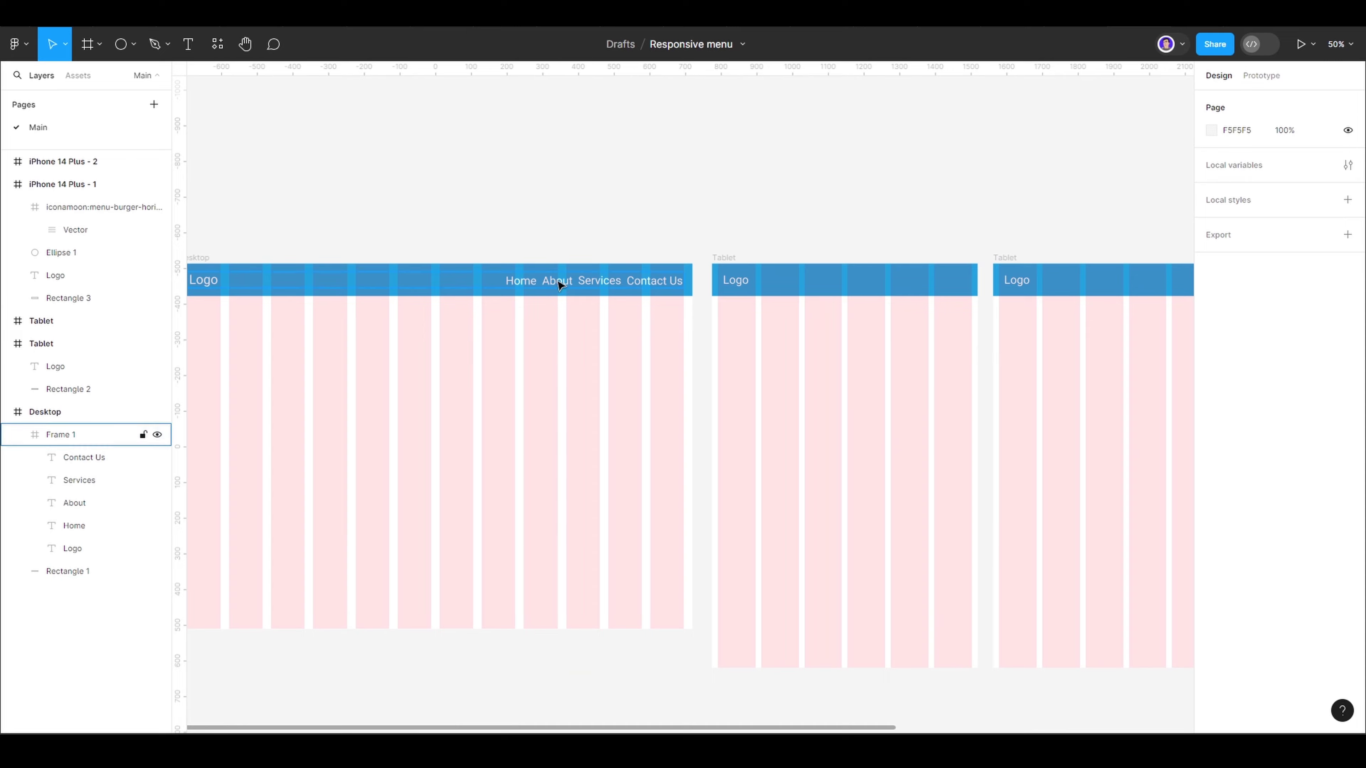
- Copy the four Desktop nav links into the second Tablet frame, colour them 1E9AE0, and begin stacking them
{"action": "left_click", "coordinate": [619, 281], "text": "shift"}
{"action": "mouse_move", "coordinate": [536, 285]}
{"action": "left_mouse_down"}
{"action": "mouse_move", "coordinate": [980, 382]}
{"action": "mouse_move", "coordinate": [954, 476]}
{"action": "left_mouse_up"}
{"action": "scroll", "coordinate": [954, 476], "scroll_direction": "right", "scroll_amount": 5}
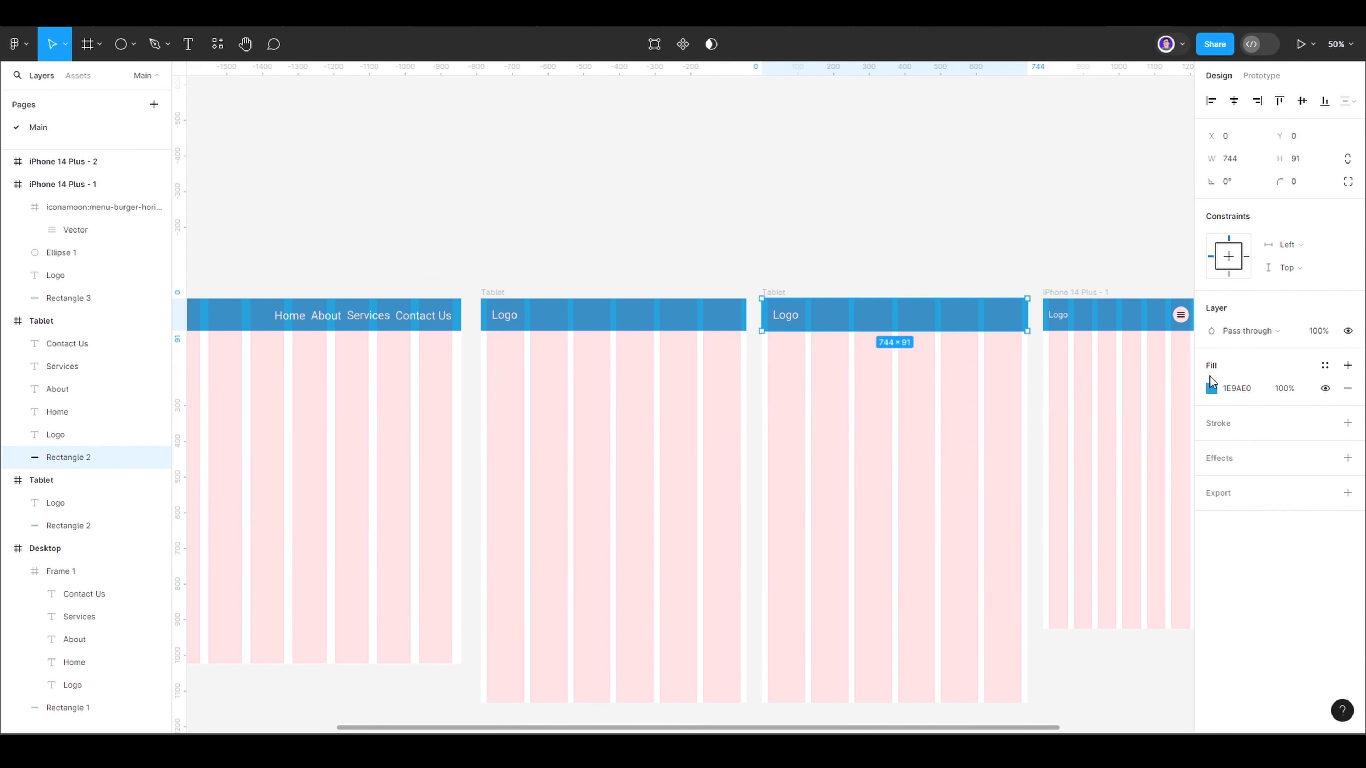
{"action": "left_click", "coordinate": [863, 555]}
{"action": "left_click_drag", "start_coordinate": [781, 414], "coordinate": [966, 524]}
{"action": "key", "text": "Return"}
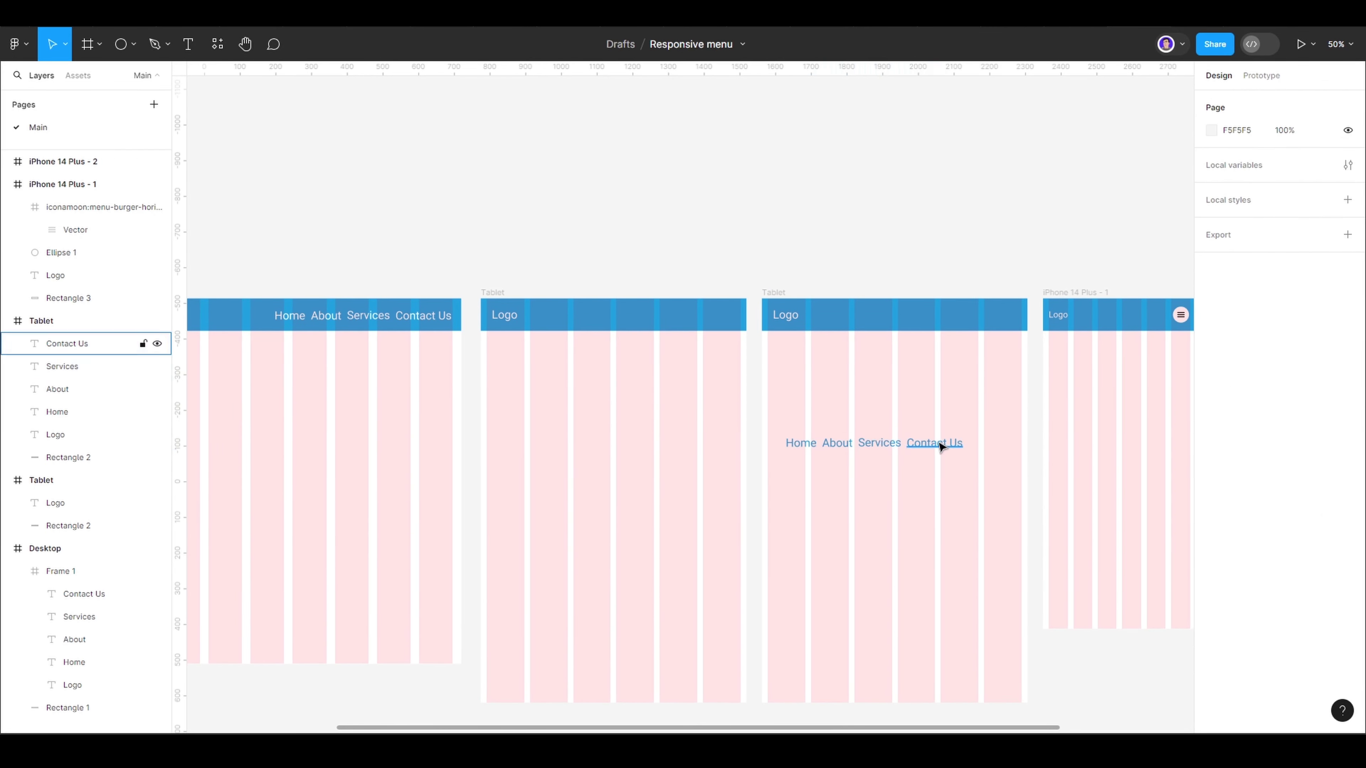
{"action": "left_click_drag", "start_coordinate": [938, 446], "coordinate": [902, 525]}
{"action": "left_click_drag", "start_coordinate": [883, 442], "coordinate": [898, 492]}
- Stack Home and About into the centred column and wrap all four links in a frame
{"action": "left_click_drag", "start_coordinate": [837, 443], "coordinate": [894, 476]}
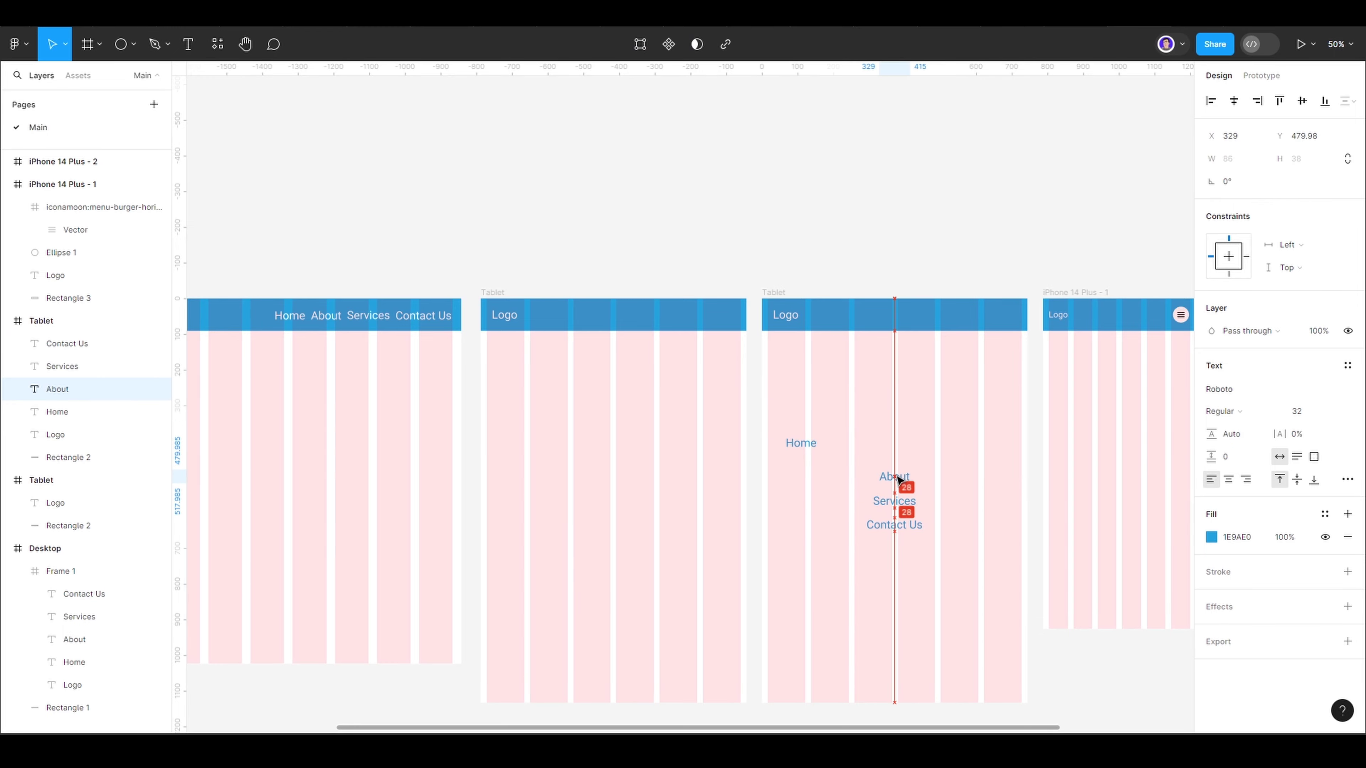
{"action": "left_click_drag", "start_coordinate": [801, 443], "coordinate": [894, 453]}
{"action": "left_click_drag", "start_coordinate": [952, 404], "coordinate": [846, 583]}
{"action": "right_click", "coordinate": [896, 484]}
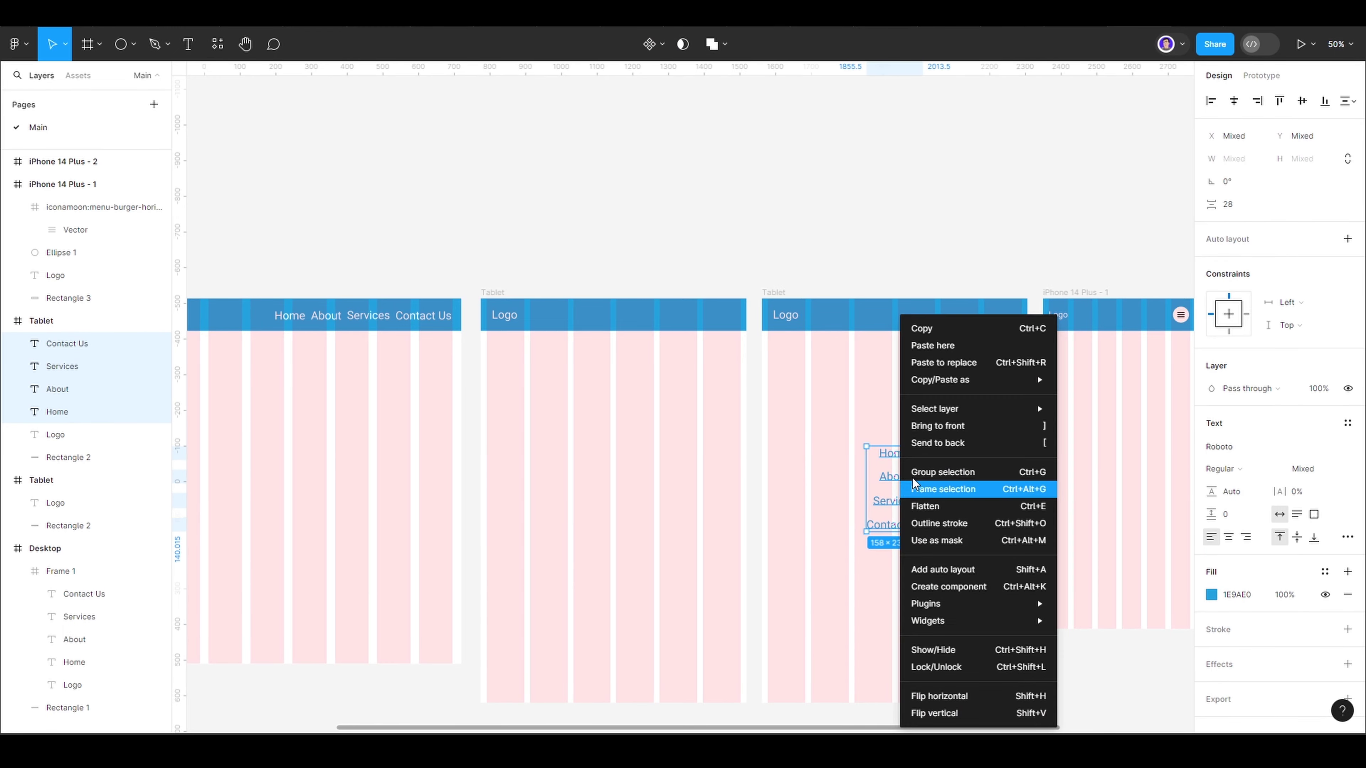
{"action": "left_click", "coordinate": [944, 486]}
{"action": "left_click", "coordinate": [991, 451]}
- Copy the circle into the right end of the Tablet menu header
{"action": "scroll", "coordinate": [997, 407], "scroll_direction": "up", "scroll_amount": 3}
{"action": "scroll", "coordinate": [998, 407], "scroll_direction": "down", "scroll_amount": 3}
{"action": "left_click", "coordinate": [1048, 309]}
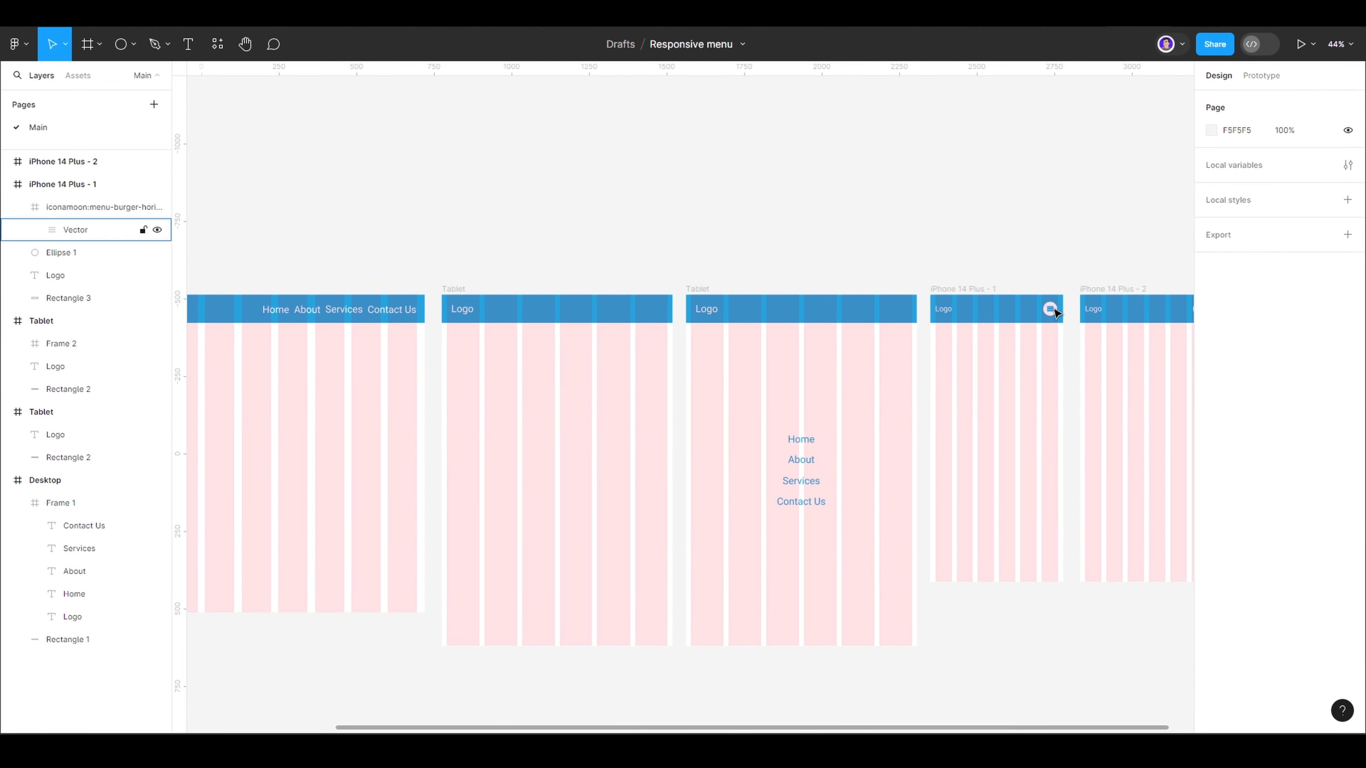
{"action": "scroll", "coordinate": [1048, 309], "scroll_direction": "up", "scroll_amount": 3}
{"action": "left_click_drag", "start_coordinate": [1048, 309], "coordinate": [553, 347]}
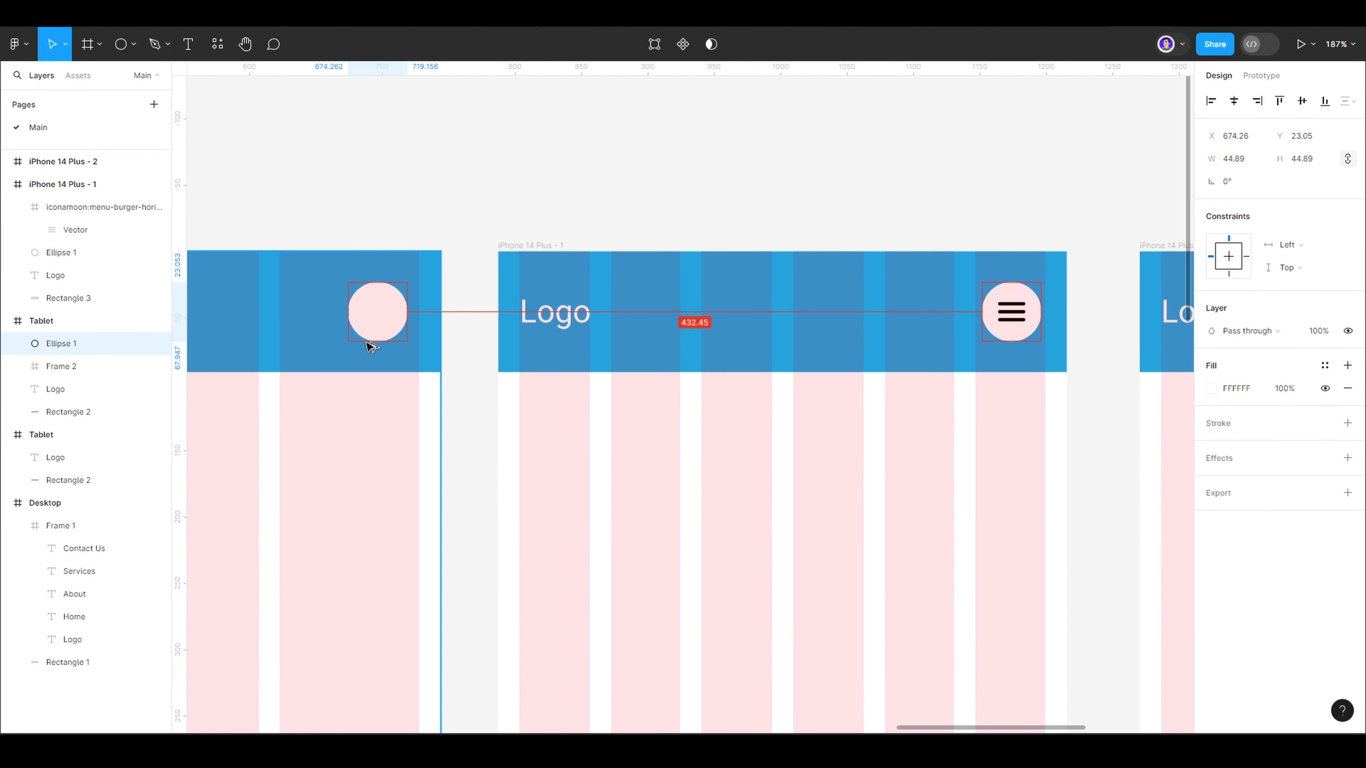
- Delete the burger icon from the second phone frame's header
{"action": "scroll", "coordinate": [432, 409], "scroll_direction": "down", "scroll_amount": 3}
{"action": "left_click", "coordinate": [844, 344]}
{"action": "left_click", "coordinate": [782, 430]}
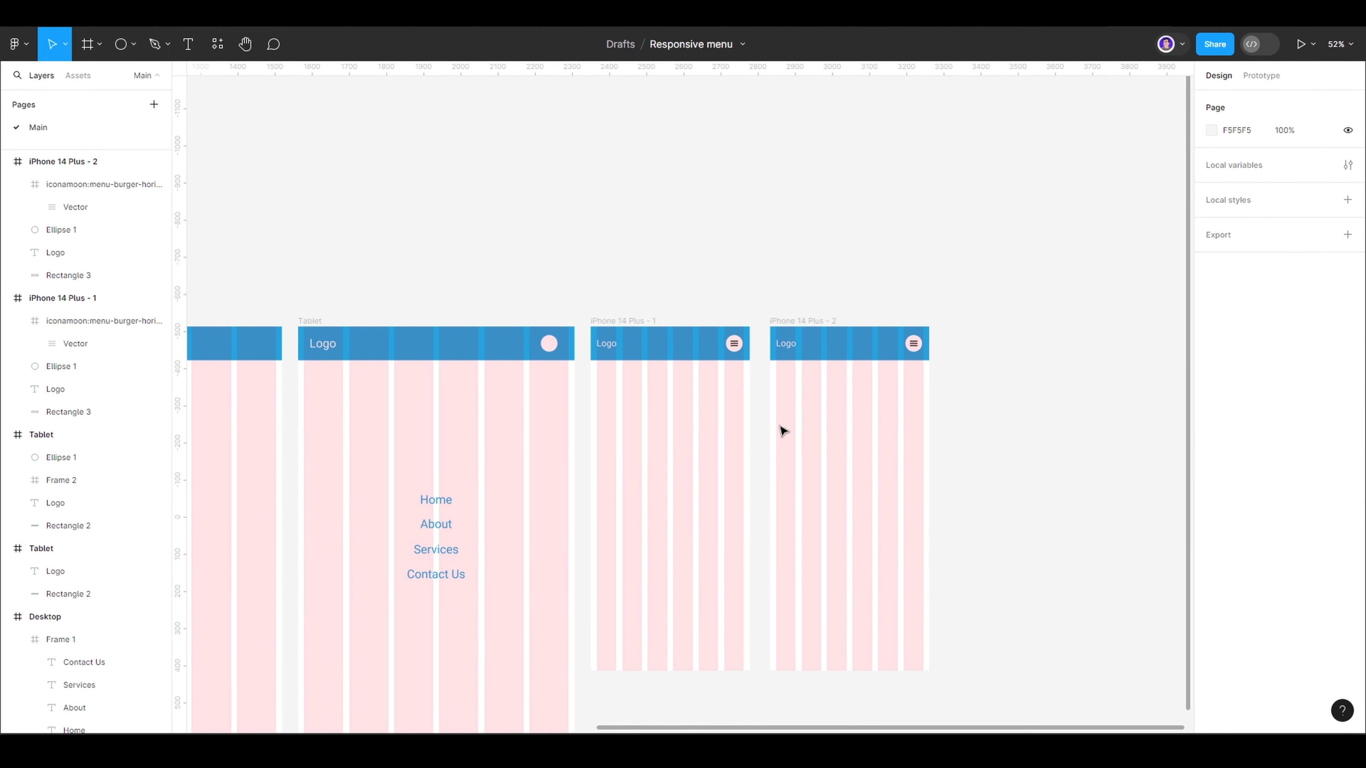
{"action": "left_click_drag", "start_coordinate": [866, 391], "coordinate": [991, 406]}
{"action": "left_click", "coordinate": [991, 406]}
{"action": "left_click", "coordinate": [102, 184]}
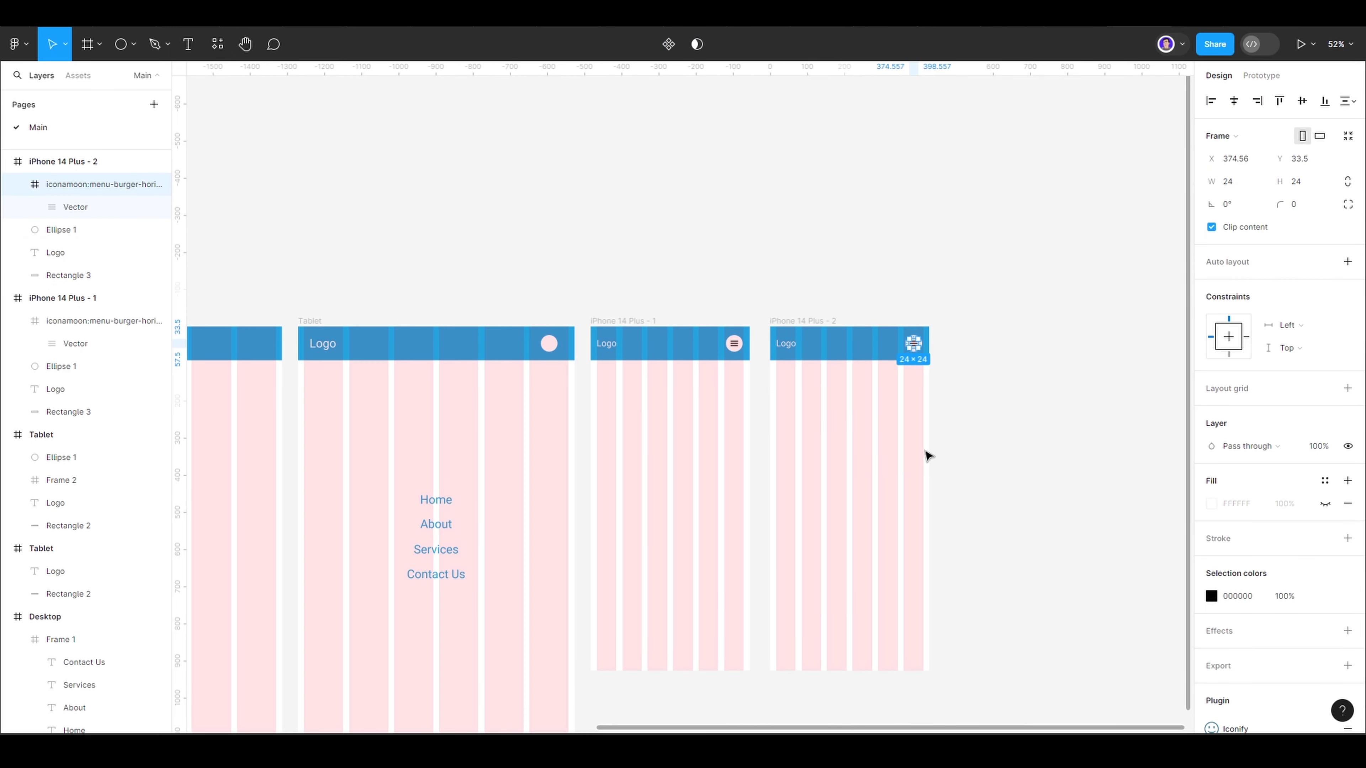
{"action": "key", "text": "Delete"}
{"action": "left_click", "coordinate": [804, 321]}
- Rename the duplicated frames to 'Mobile menu' and 'Tablet menu'
{"action": "type", "text": "nu"}
{"action": "key", "text": "Return"}
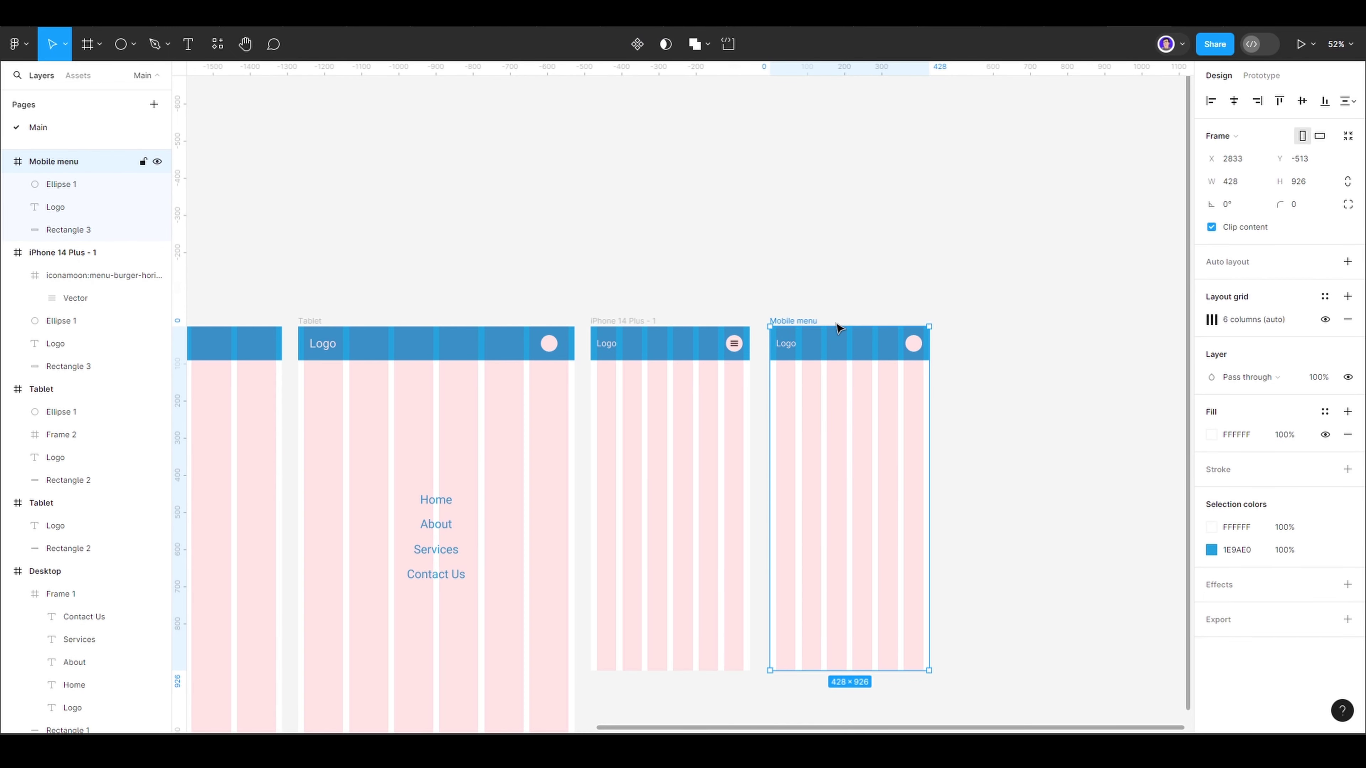
{"action": "double_click", "coordinate": [325, 321]}
{"action": "type", "text": "menu"}
{"action": "key", "text": "Return"}
- Set the nav links frame's height to 238 and adjust its vertical position
{"action": "scroll", "coordinate": [383, 300], "scroll_direction": "down", "scroll_amount": 3}
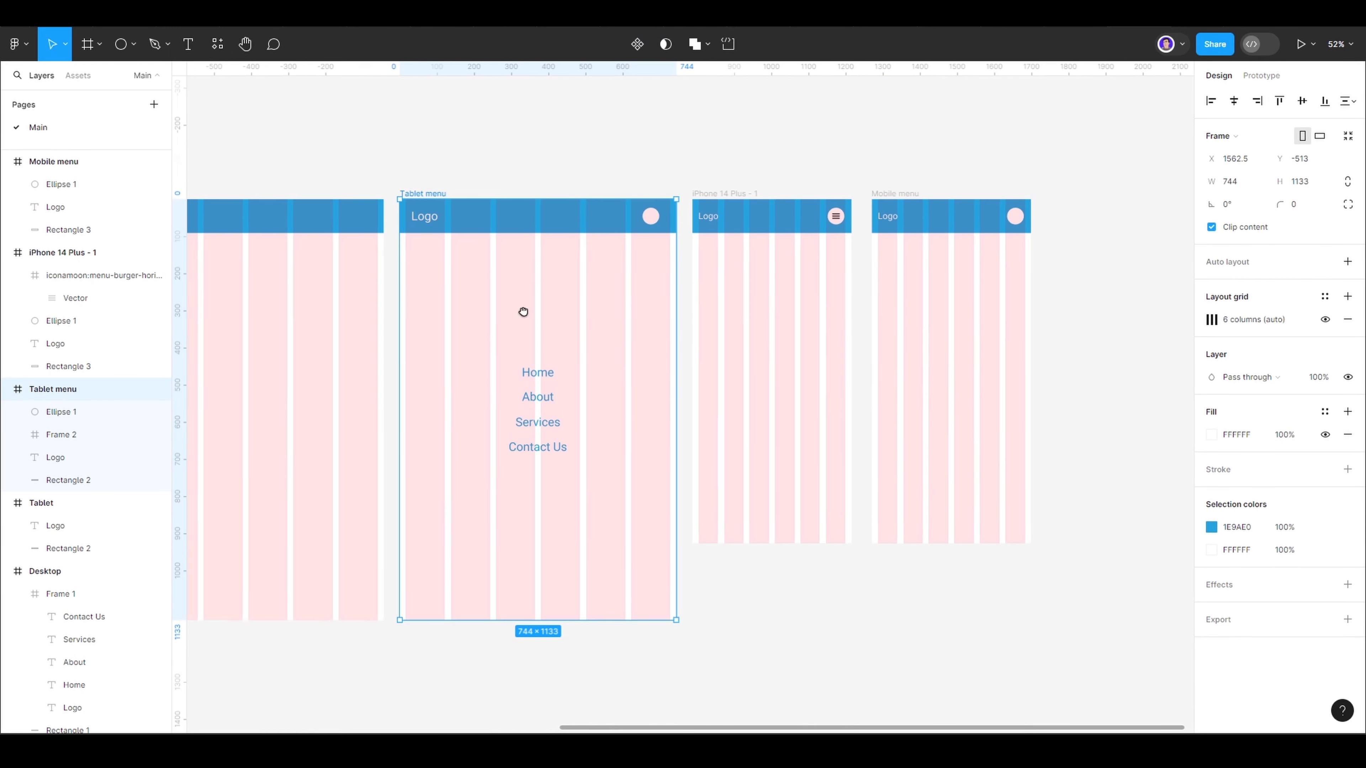
{"action": "left_click", "coordinate": [522, 388]}
{"action": "left_click", "coordinate": [1313, 186]}
{"action": "type", "text": "238"}
{"action": "key", "text": "Return"}
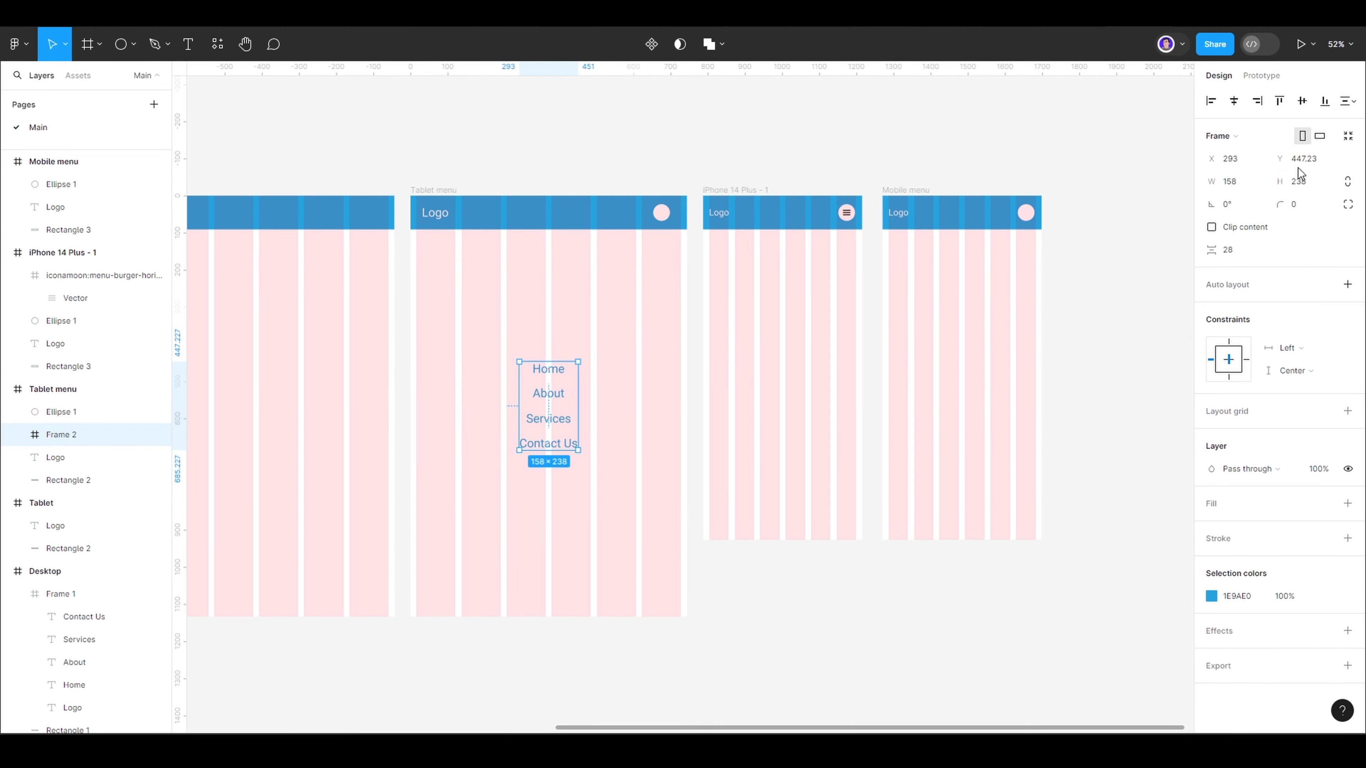
{"action": "left_click", "coordinate": [1326, 160]}
{"action": "scroll", "coordinate": [671, 284], "scroll_direction": "up", "scroll_amount": 5}
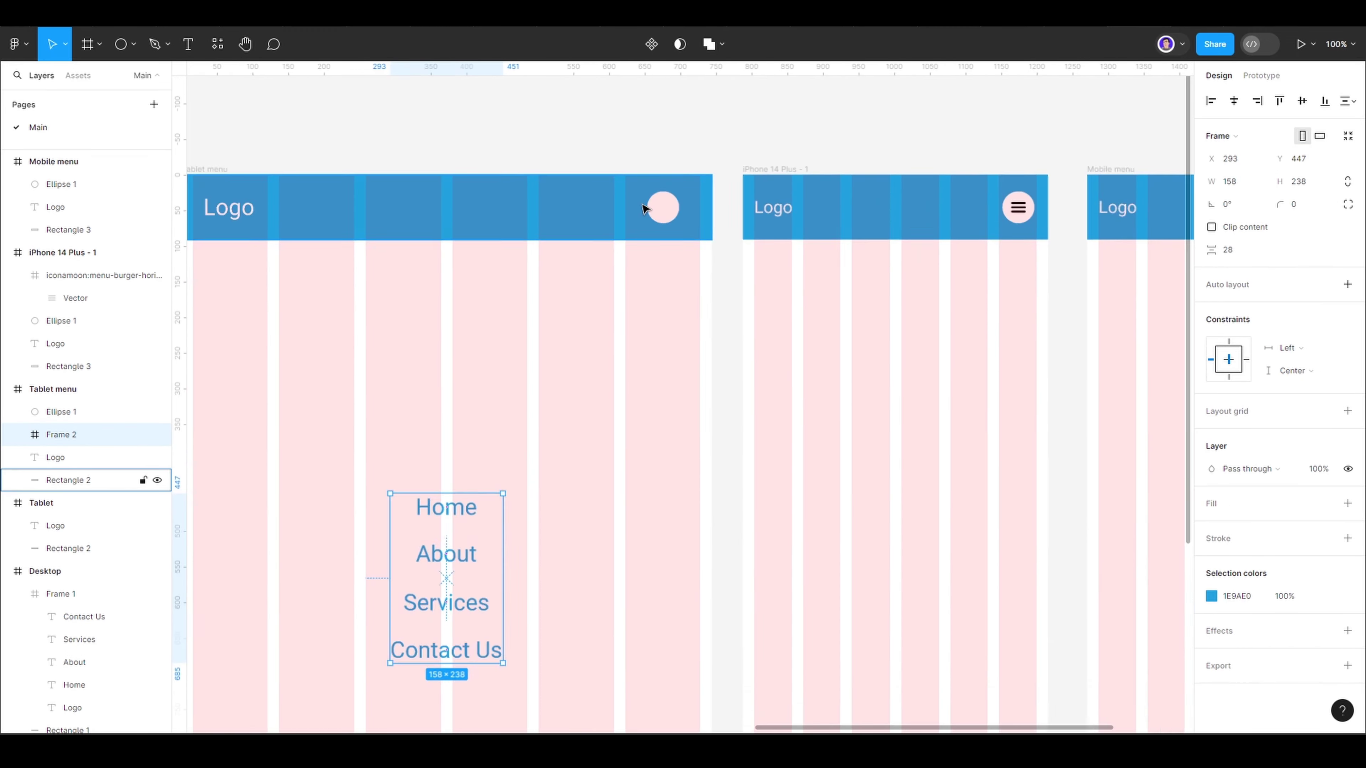
{"action": "key", "text": "Escape"}
{"action": "left_click", "coordinate": [14, 43]}
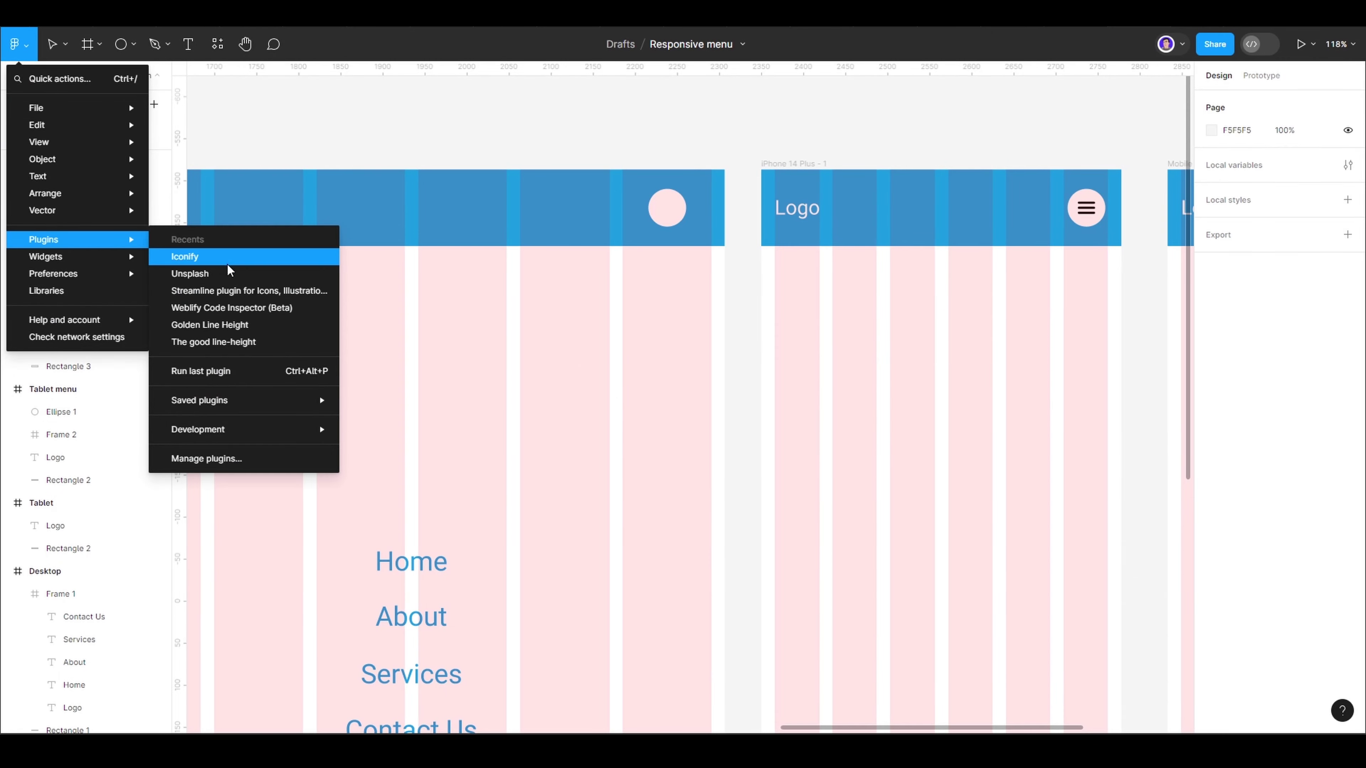
- Import the Clarity close-line icon from Iconify onto the Tablet menu header circle
{"action": "left_click", "coordinate": [226, 263]}
{"action": "type", "text": "e"}
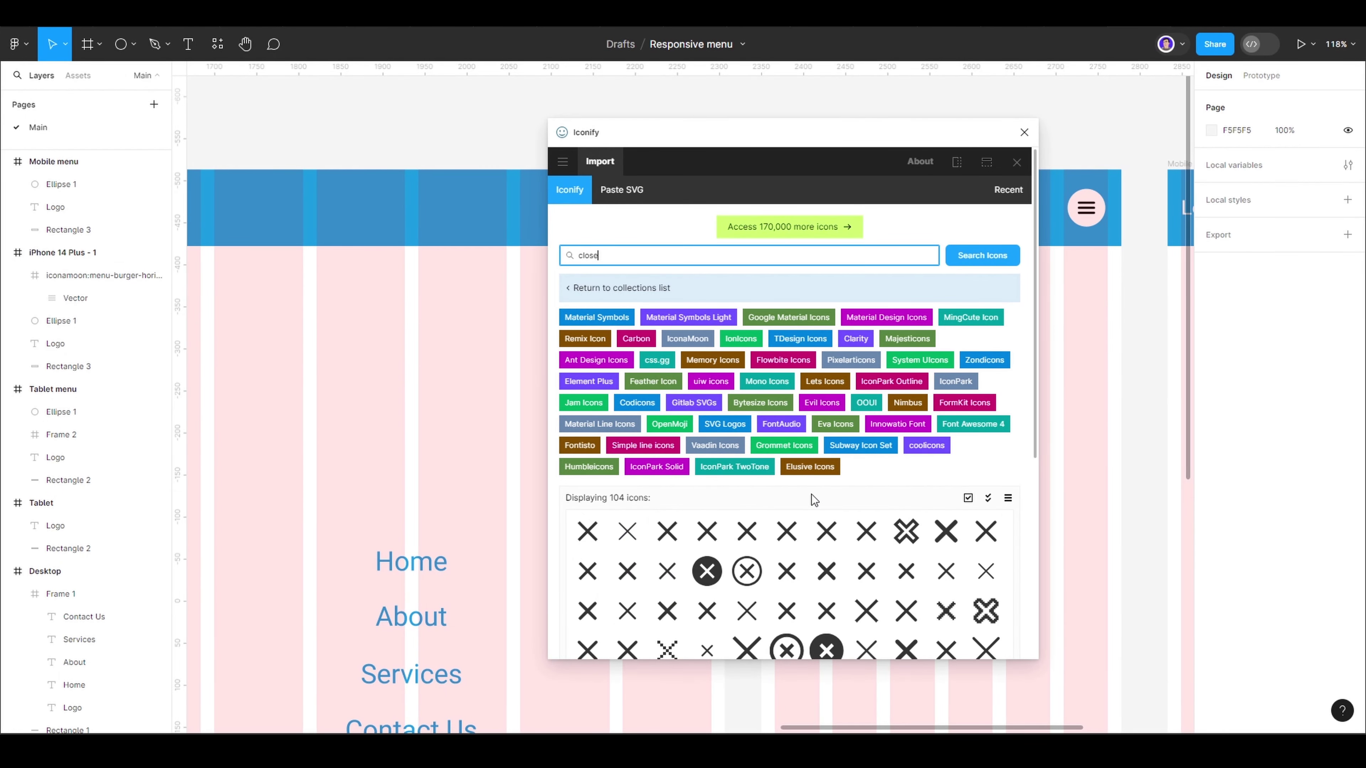
{"action": "scroll", "coordinate": [799, 500], "scroll_direction": "down", "scroll_amount": 2}
{"action": "left_click", "coordinate": [747, 587]}
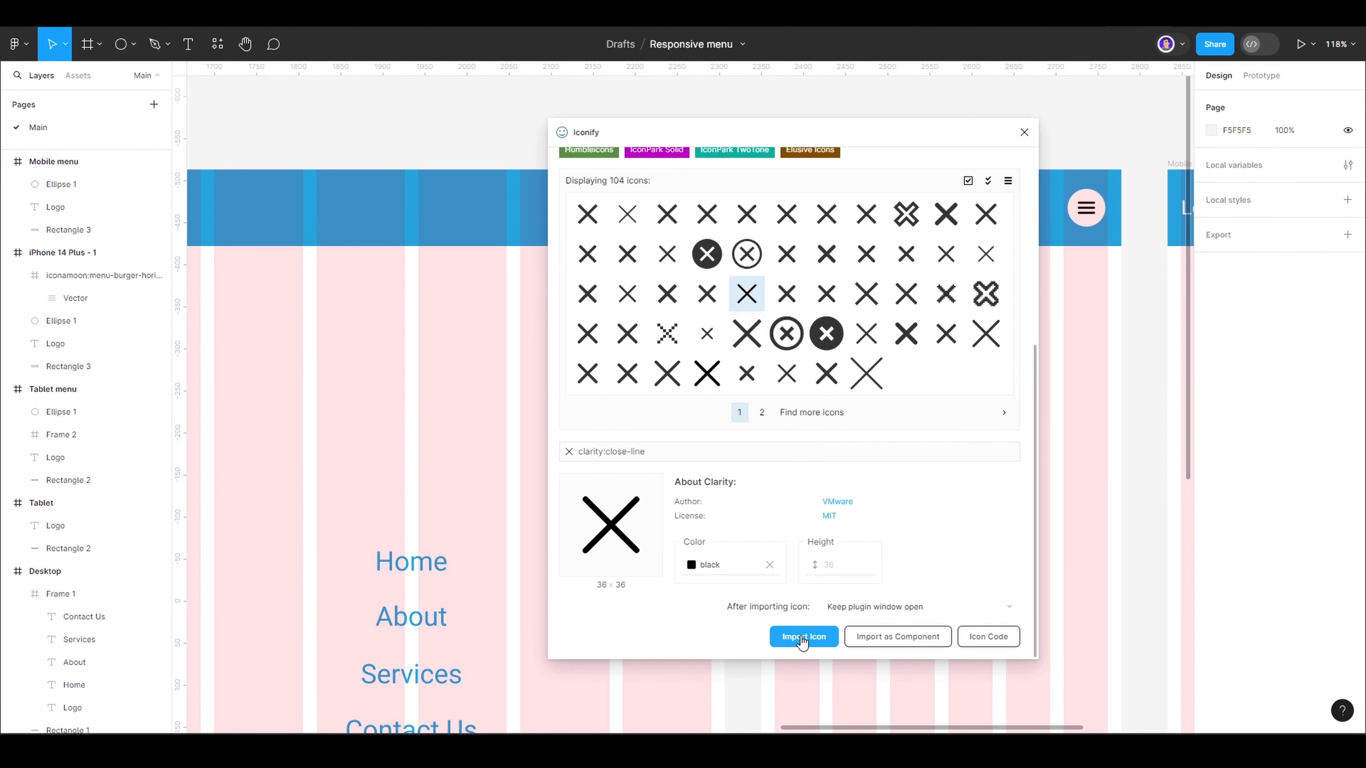
{"action": "left_click", "coordinate": [800, 637]}
{"action": "left_click_drag", "start_coordinate": [738, 383], "coordinate": [667, 192]}
- Copy the X close icon and paste it into the Mobile menu header circle
{"action": "scroll", "coordinate": [634, 378], "scroll_direction": "down", "scroll_amount": 5}
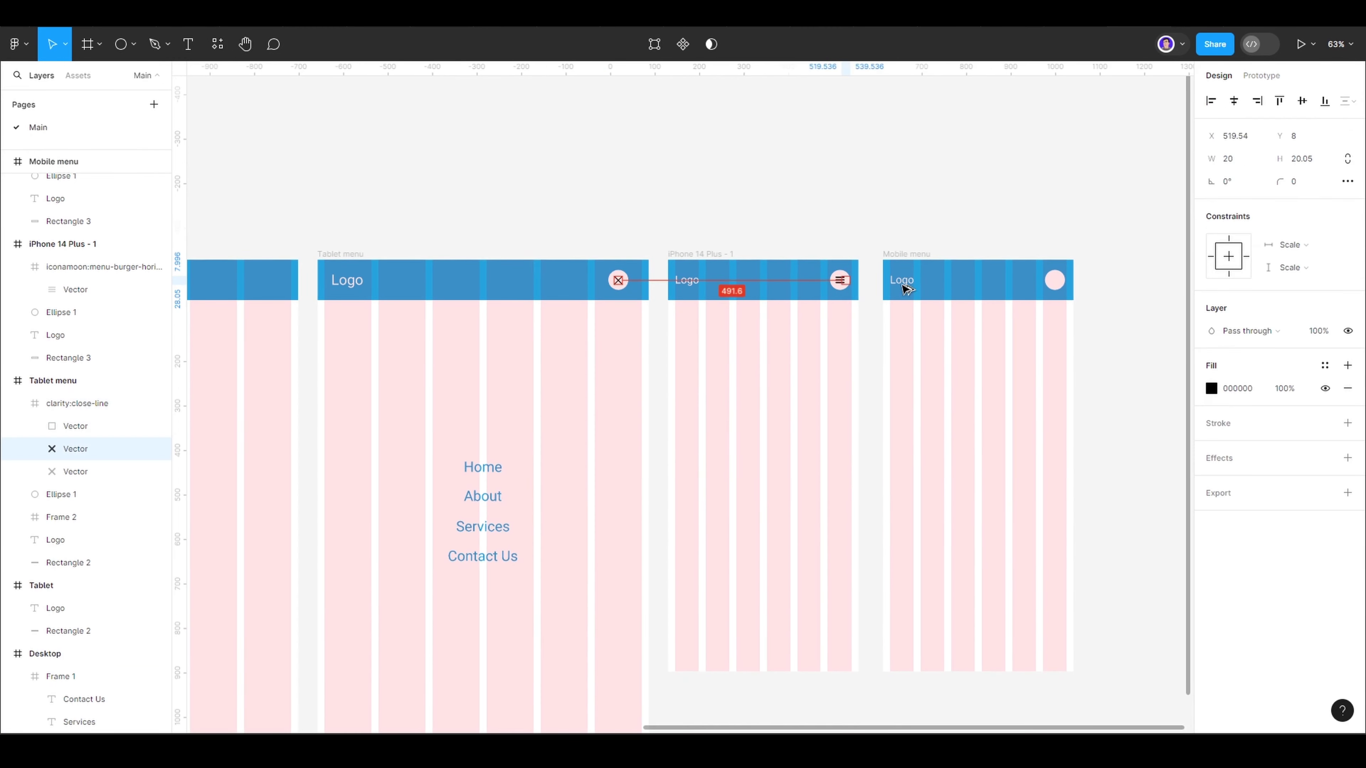
{"action": "key", "text": "ctrl+c"}
{"action": "left_click", "coordinate": [906, 253]}
{"action": "key", "text": "ctrl+v"}
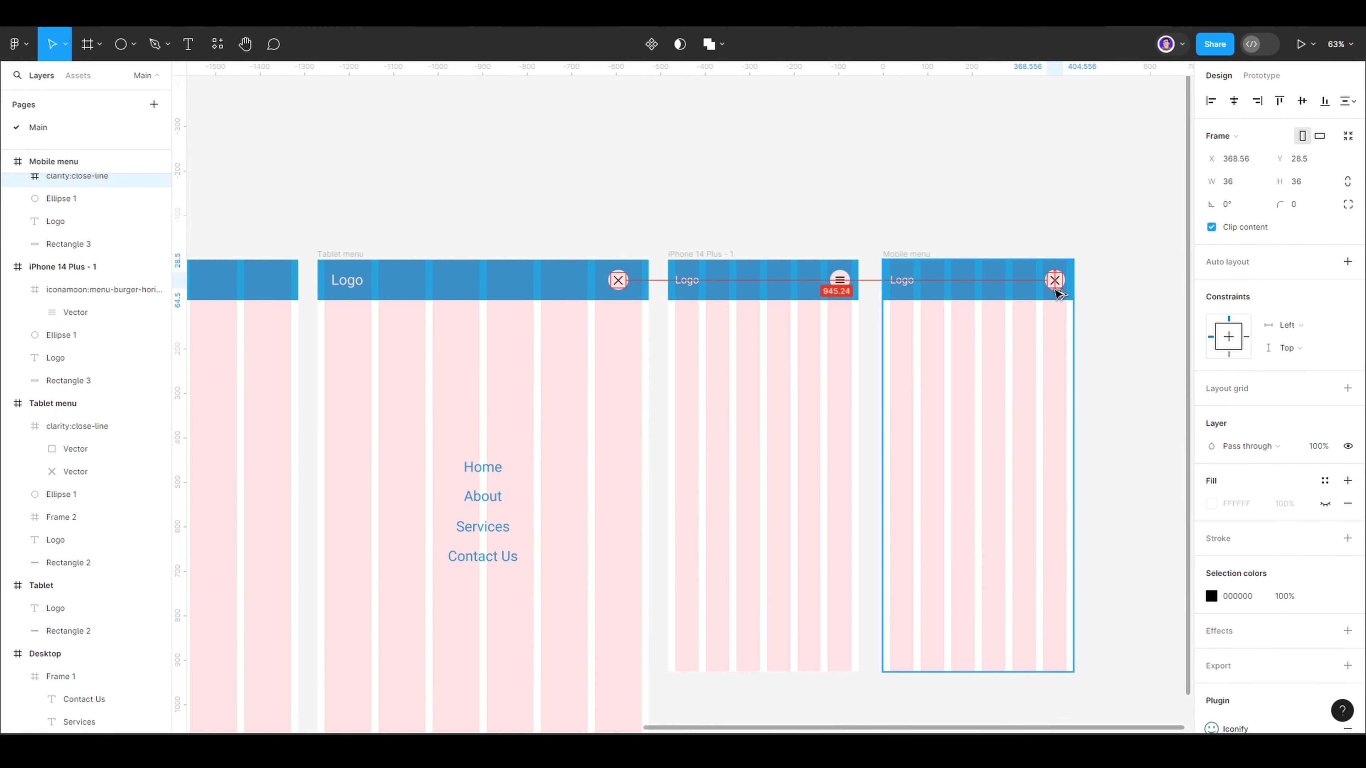
{"action": "scroll", "coordinate": [1075, 241], "scroll_direction": "up", "scroll_amount": 5}
{"action": "left_click", "coordinate": [696, 325]}
{"action": "scroll", "coordinate": [616, 448], "scroll_direction": "down", "scroll_amount": 5}
- Place a copy of the Tablet menu link stack in Mobile menu and centre it
{"action": "scroll", "coordinate": [616, 448], "scroll_direction": "left", "scroll_amount": 3}
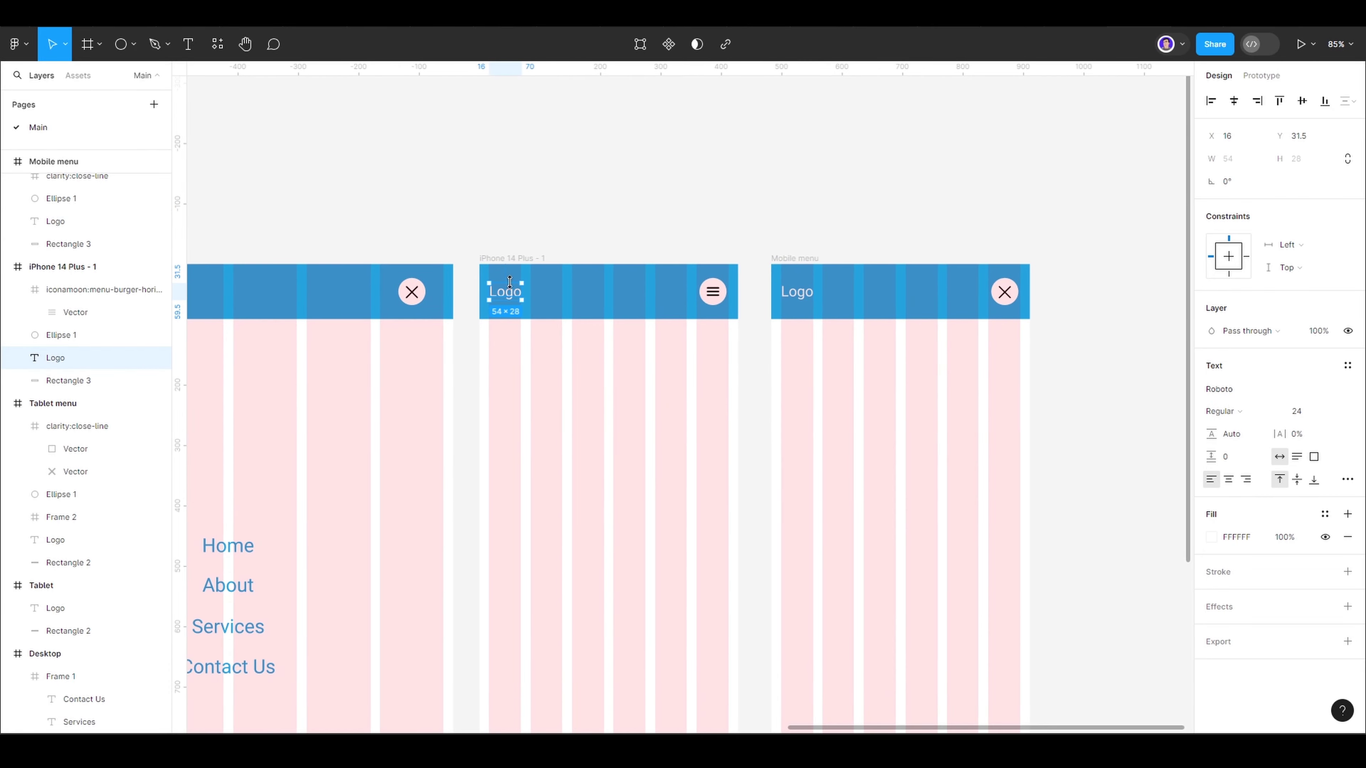
{"action": "scroll", "coordinate": [482, 403], "scroll_direction": "down", "scroll_amount": 3}
{"action": "left_click_drag", "start_coordinate": [482, 403], "coordinate": [1144, 441]}
{"action": "scroll", "coordinate": [1140, 446], "scroll_direction": "right", "scroll_amount": 4}
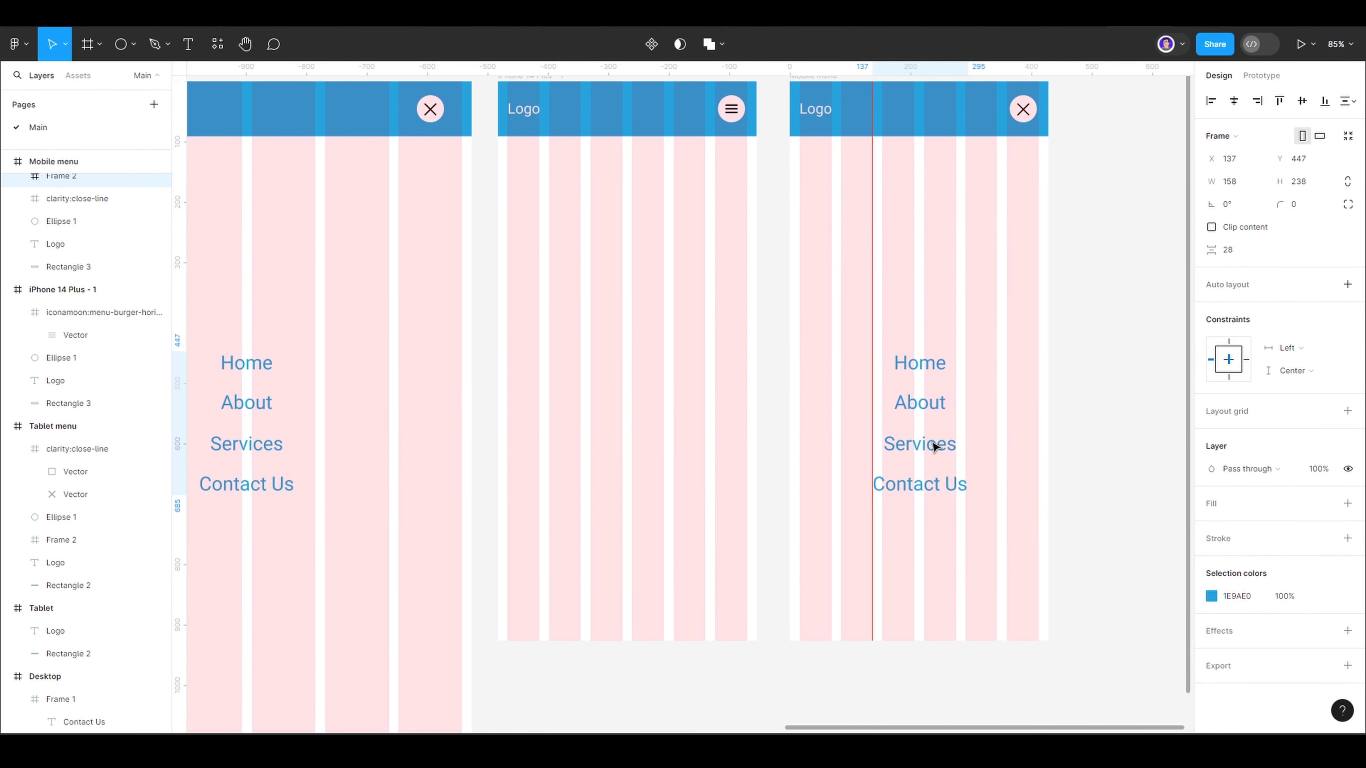
{"action": "left_click", "coordinate": [1299, 102]}
{"action": "left_click", "coordinate": [1105, 310]}
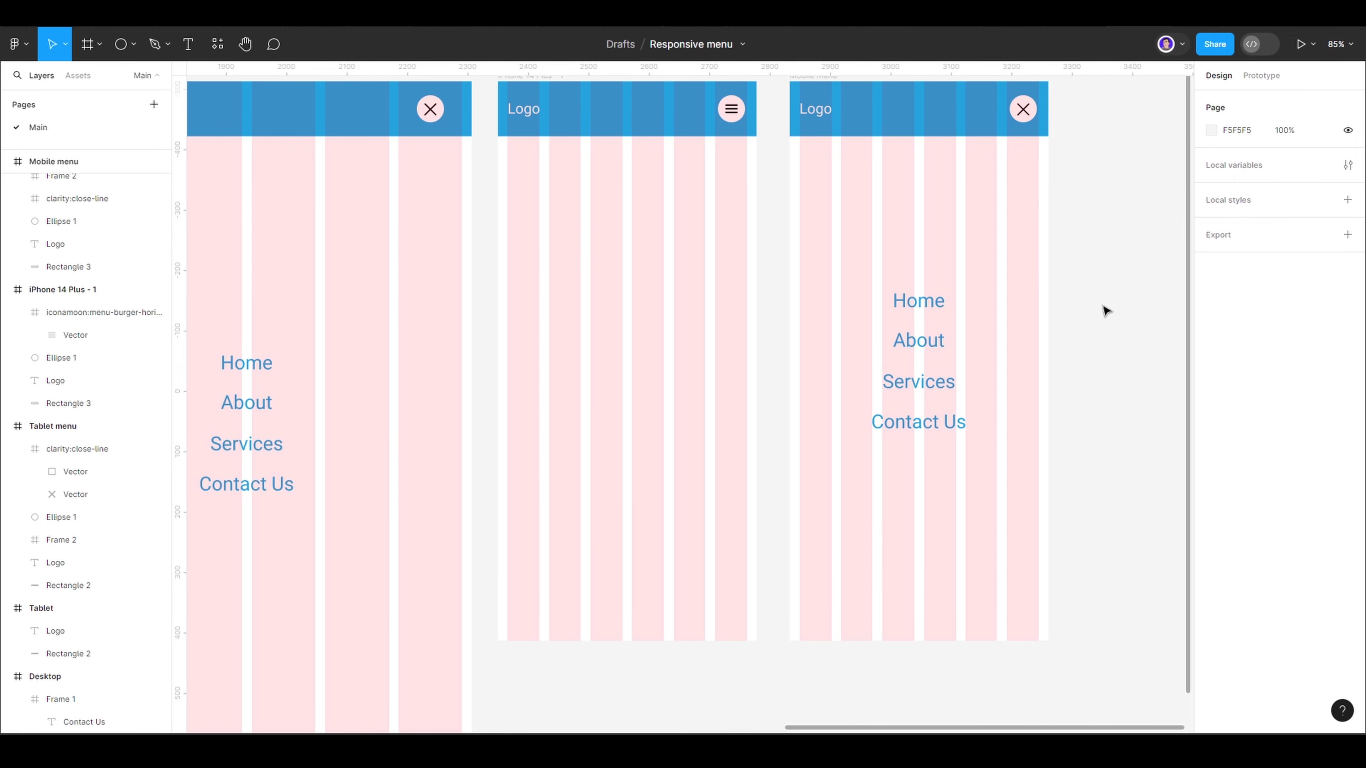
- Shrink the font size of the four Mobile menu link texts
{"action": "left_click", "coordinate": [962, 349]}
{"action": "key", "text": "Return"}
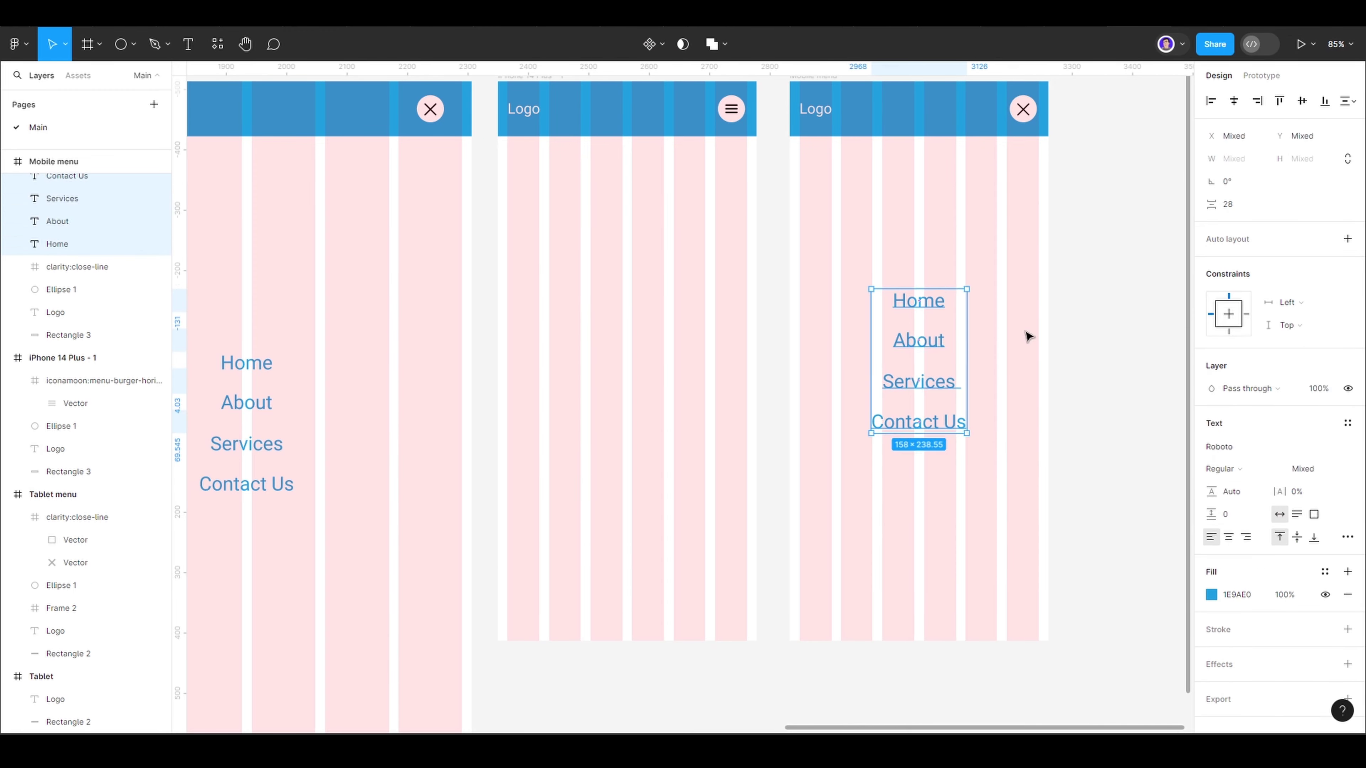
{"action": "left_click", "coordinate": [1333, 468]}
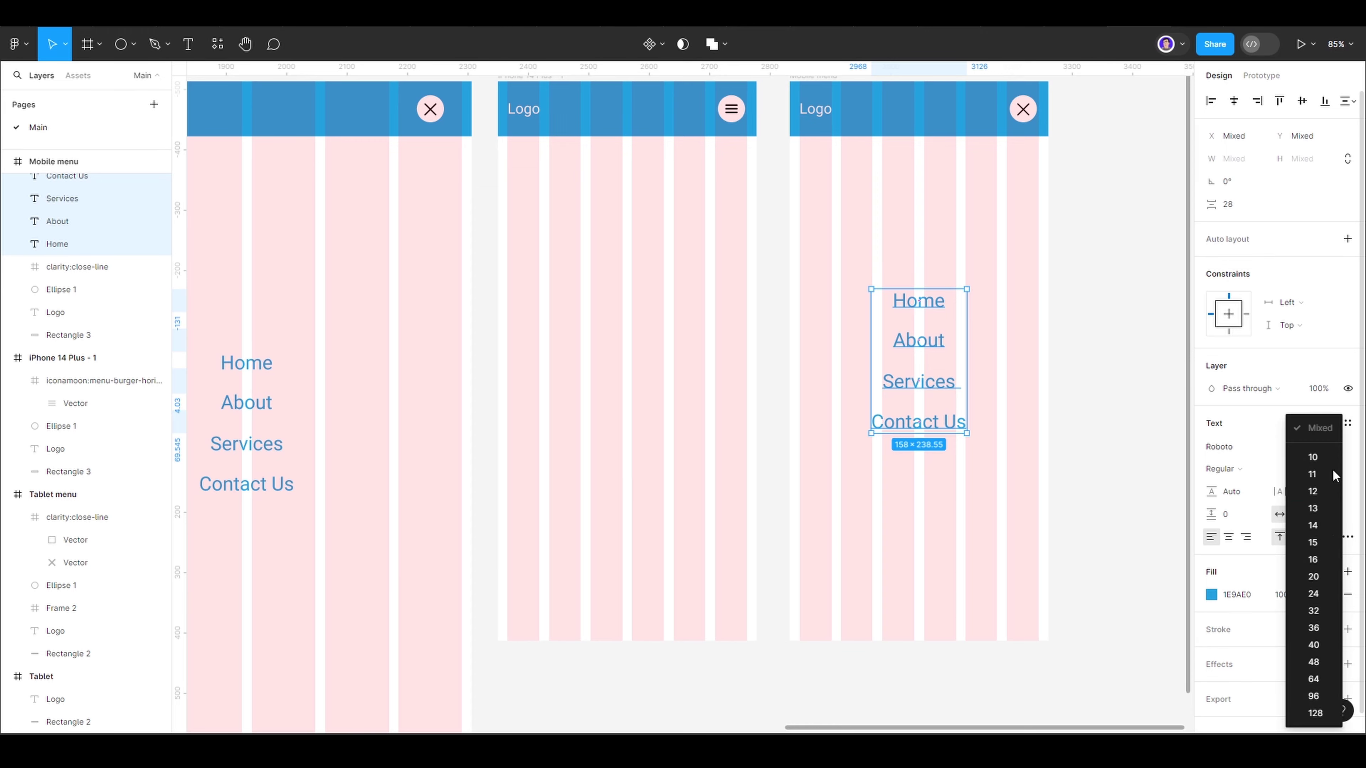
{"action": "left_click", "coordinate": [1312, 598]}
{"action": "left_click", "coordinate": [933, 328]}
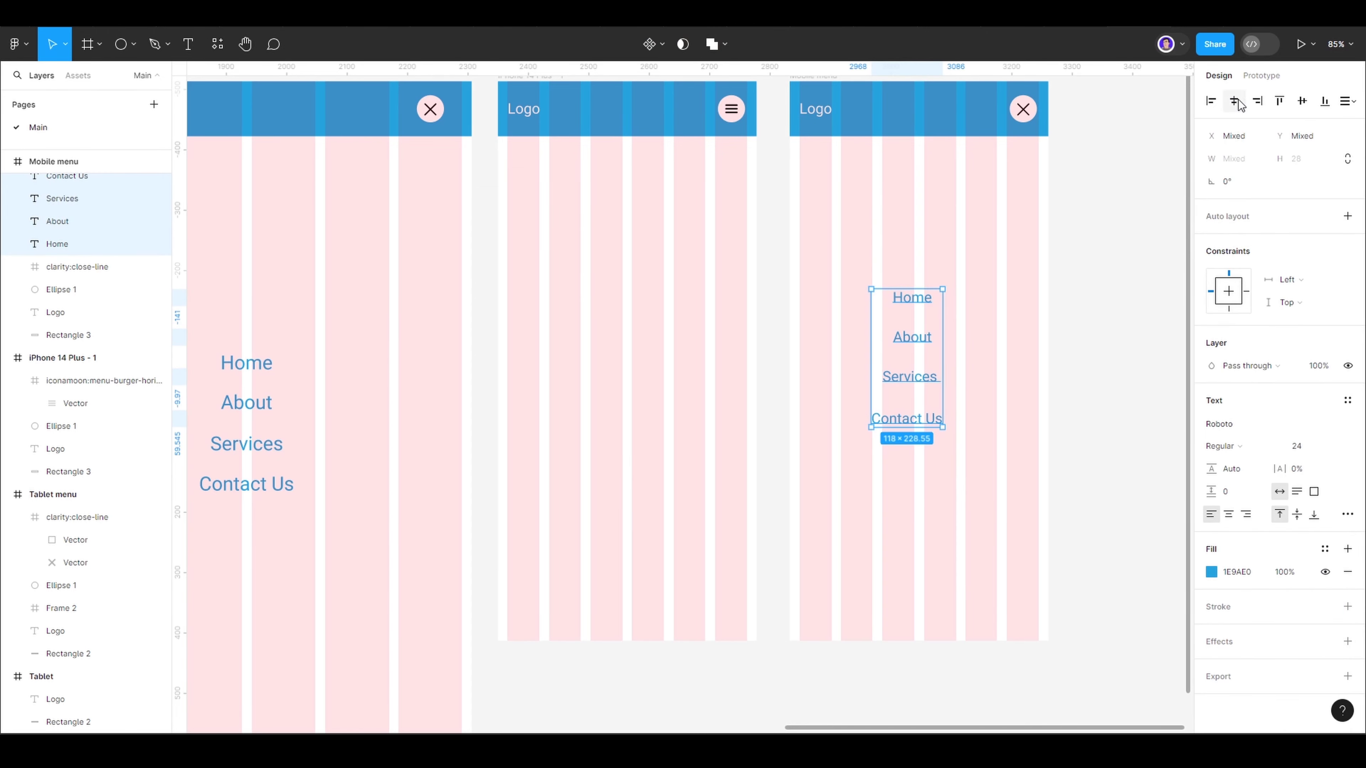
- Move About, Services and Contact Us up closer to Home for even spacing
{"action": "double_click", "coordinate": [914, 422]}
{"action": "key", "text": "Tab"}
{"action": "key", "text": "Tab"}
{"action": "left_click", "coordinate": [916, 422], "text": "shift"}
{"action": "left_click", "coordinate": [935, 379], "text": "shift"}
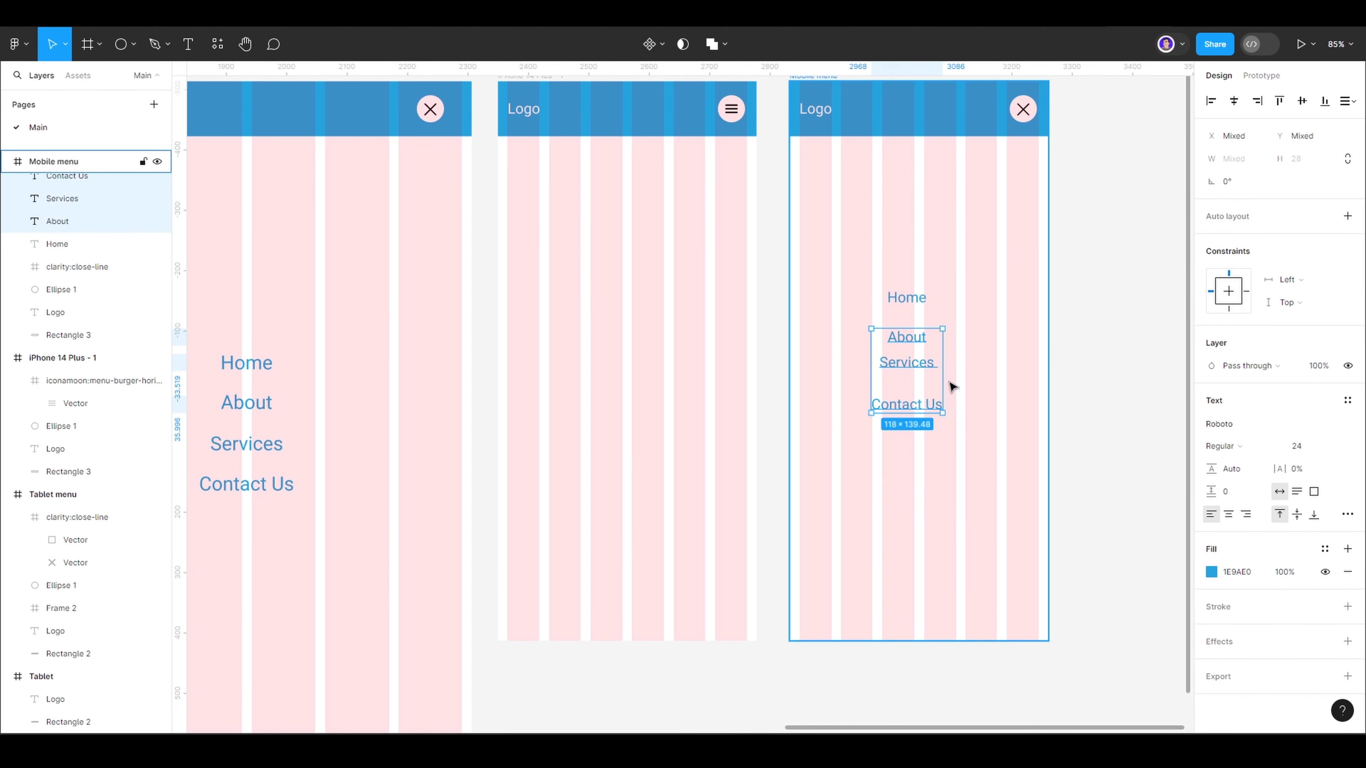
{"action": "key", "text": "shift+Up"}
{"action": "key", "text": "shift+Up"}
{"action": "left_click", "coordinate": [935, 338]}
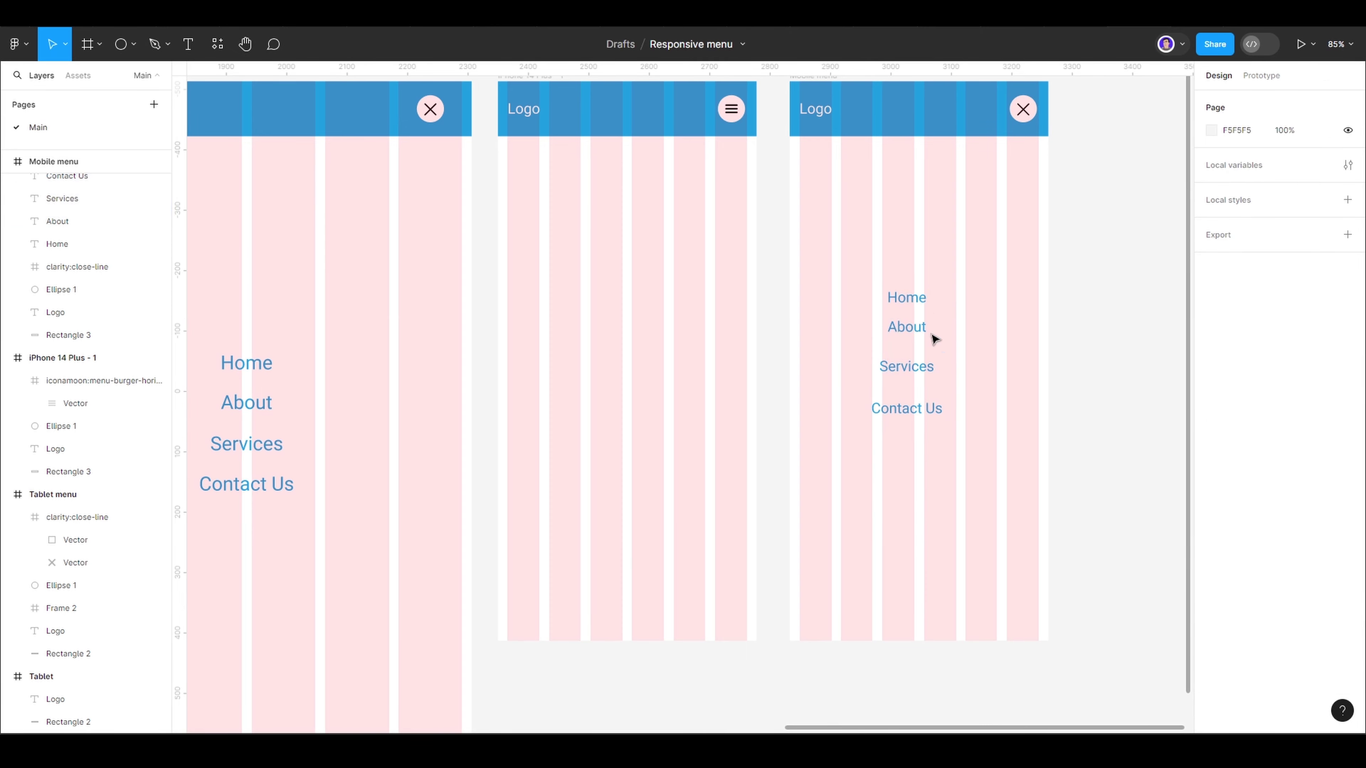
{"action": "left_click_drag", "start_coordinate": [912, 371], "coordinate": [912, 360]}
{"action": "left_click_drag", "start_coordinate": [914, 407], "coordinate": [921, 392]}
- Round About's Y position and set Services to Y 441 and Contact Us to Y 489.55
{"action": "key", "text": "Tab"}
{"action": "key", "text": "Tab"}
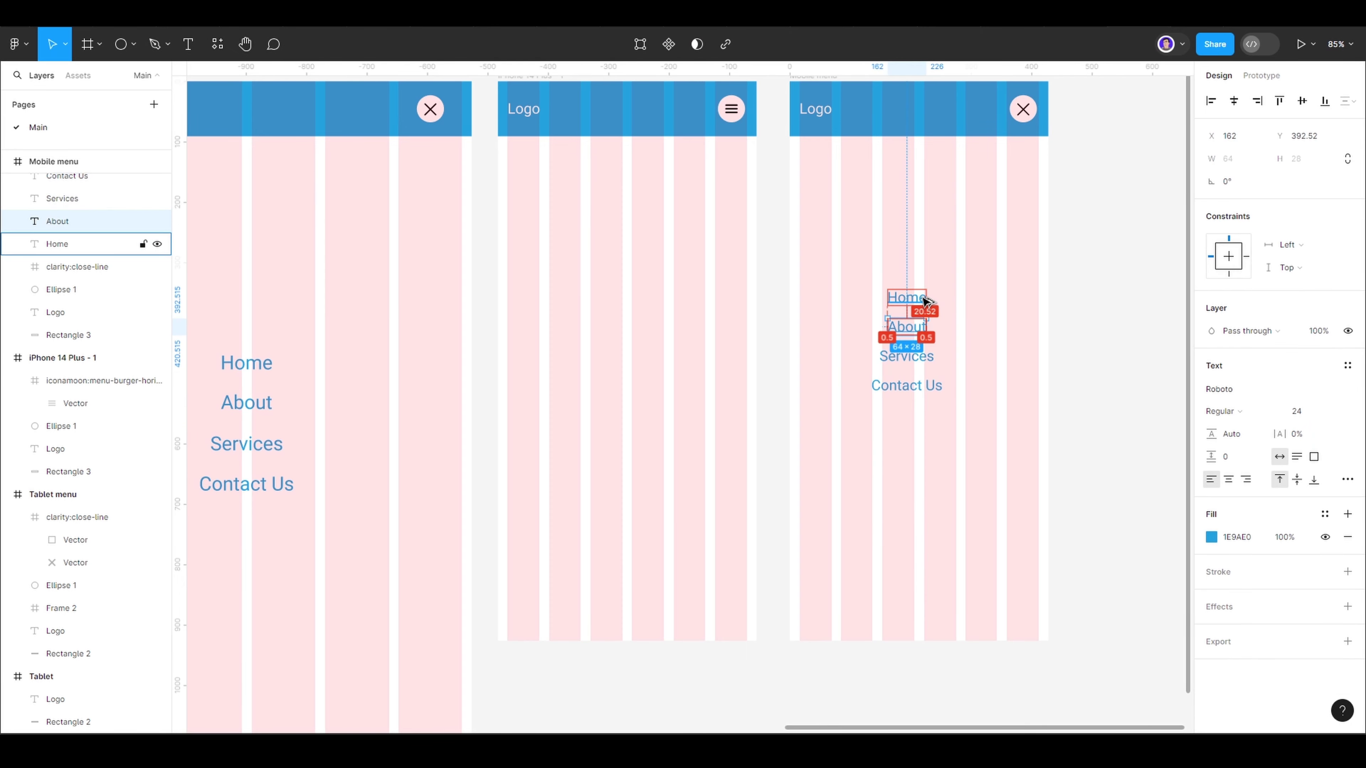
{"action": "left_click", "coordinate": [1320, 138]}
{"action": "type", "text": "392"}
{"action": "key", "text": "Return"}
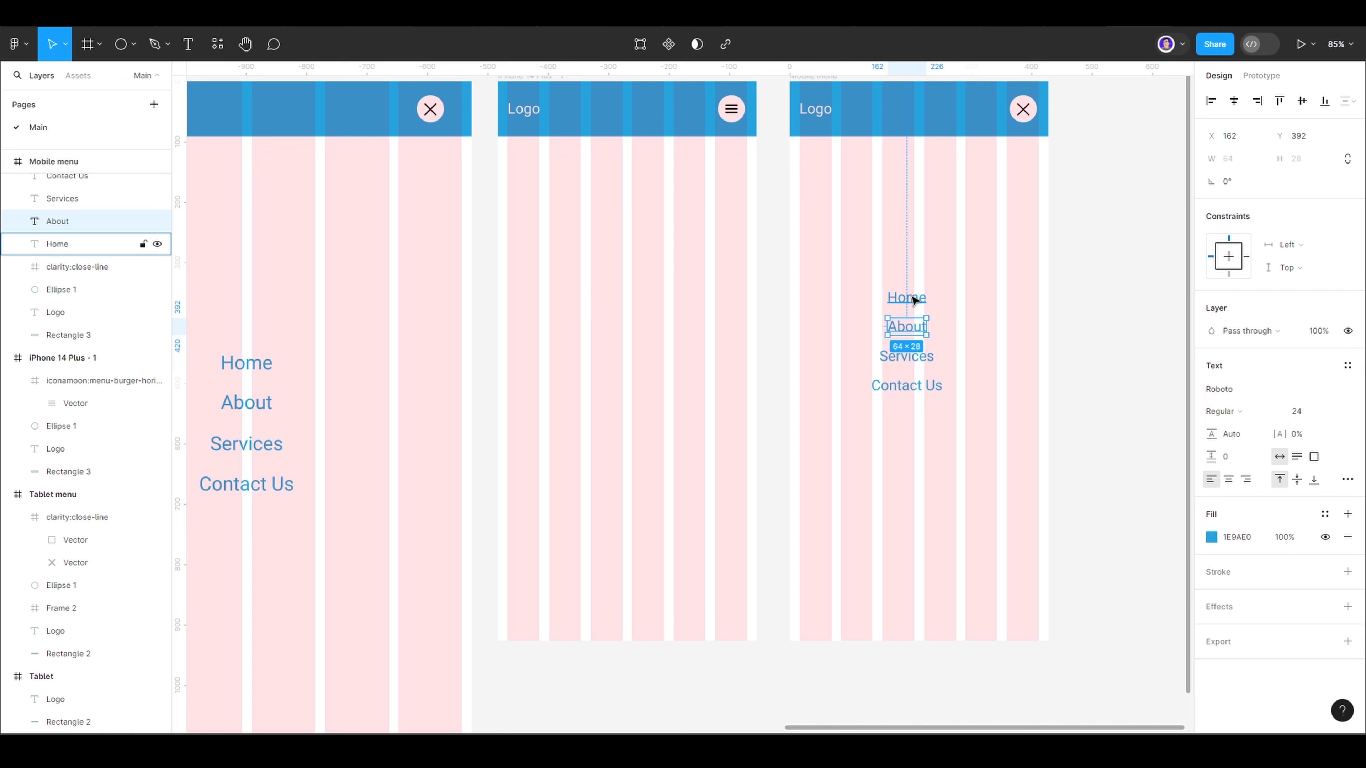
{"action": "left_click", "coordinate": [910, 358]}
{"action": "left_click", "coordinate": [1324, 138]}
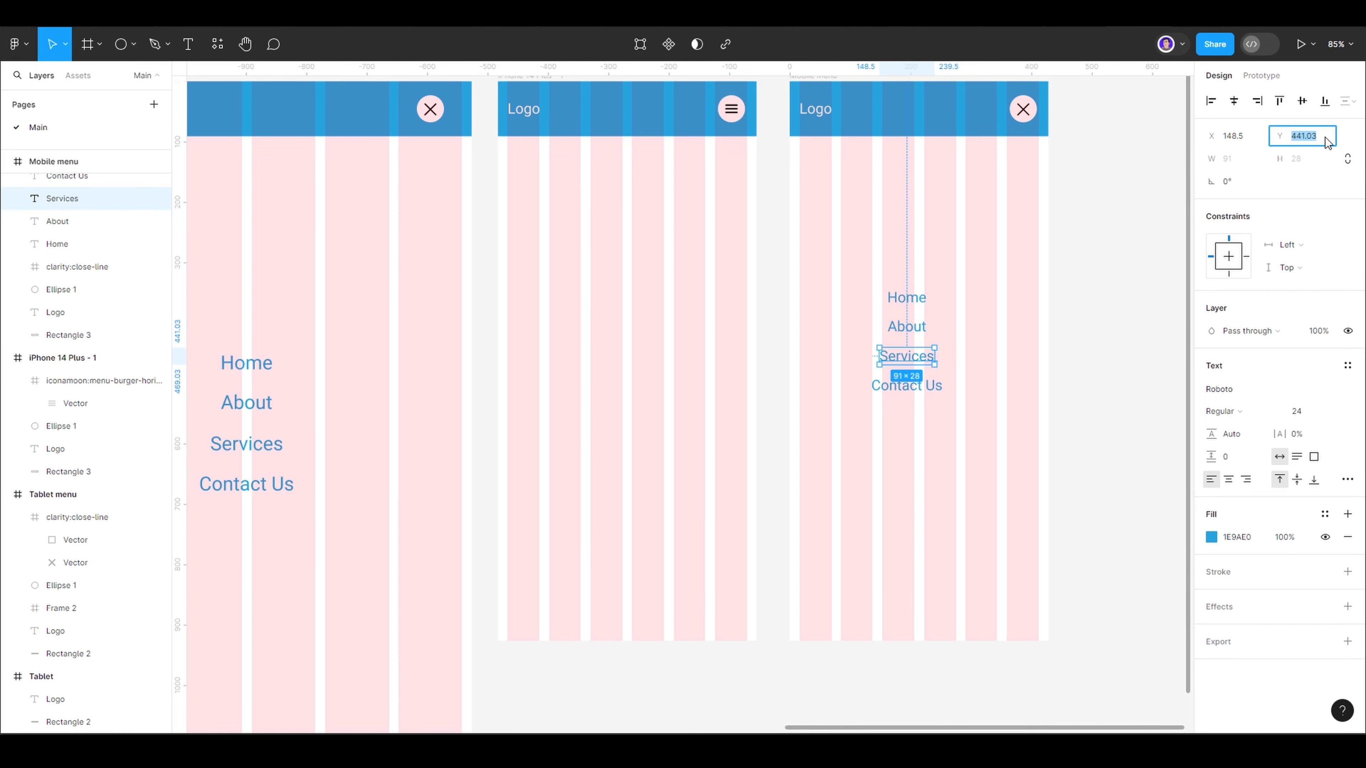
{"action": "type", "text": "441"}
{"action": "key", "text": "Return"}
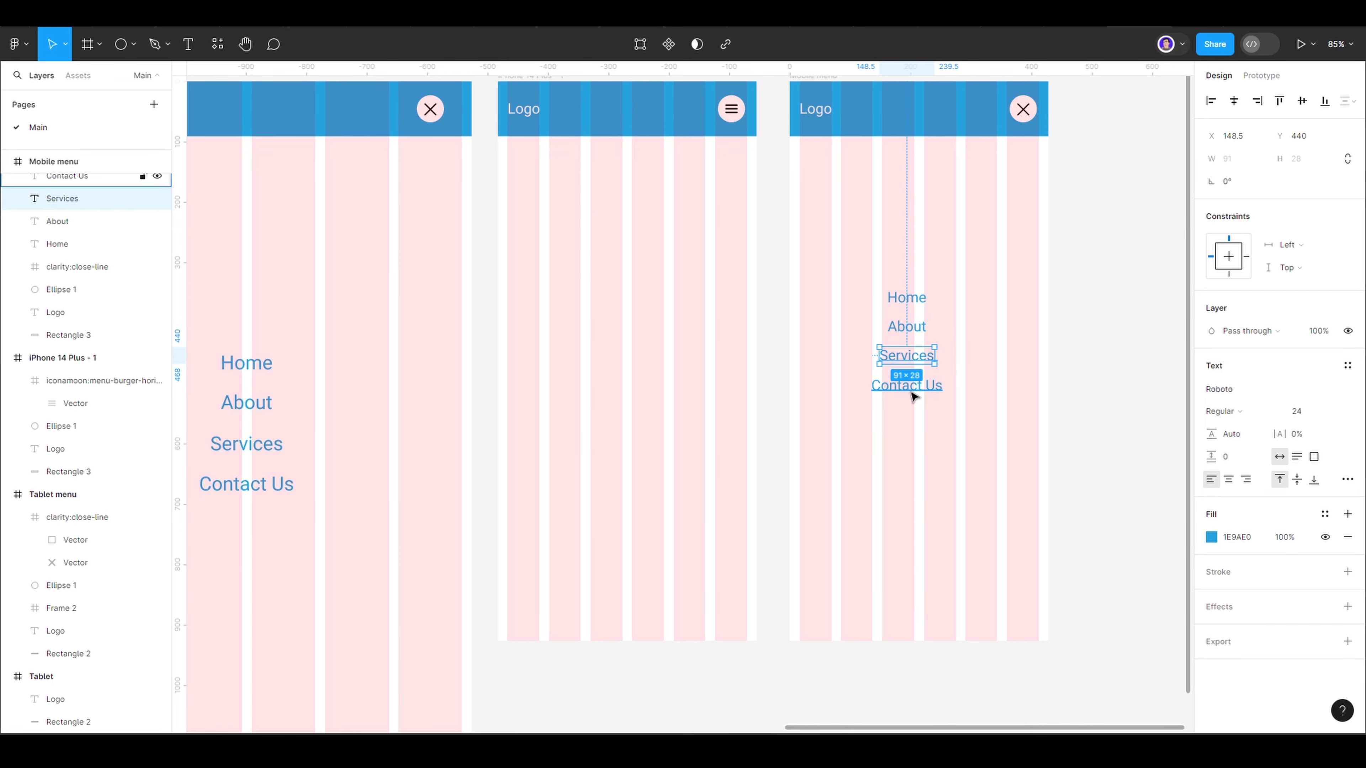
{"action": "left_click", "coordinate": [909, 386]}
{"action": "left_click", "coordinate": [1298, 135]}
{"action": "type", "text": "489.55"}
{"action": "key", "text": "Return"}
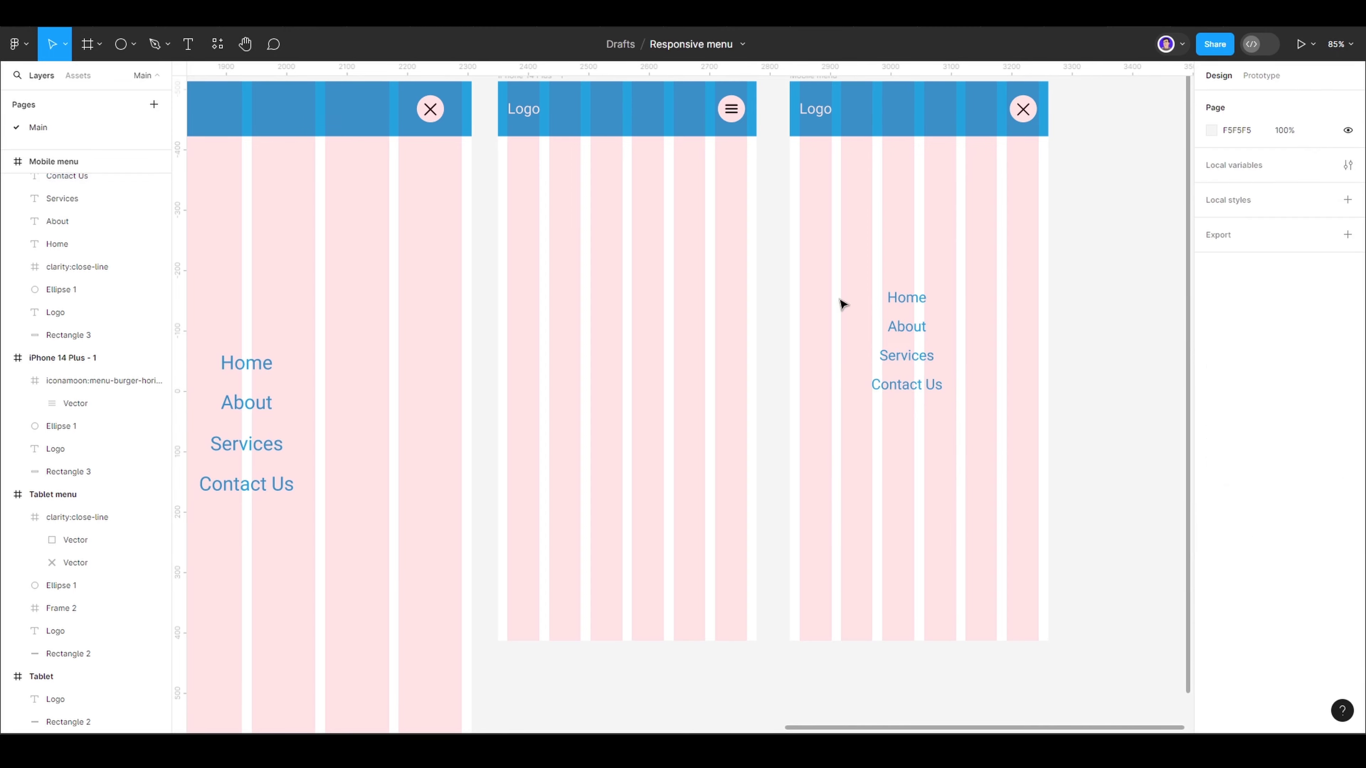
- Wrap the four Mobile menu links in a new frame
{"action": "left_click_drag", "start_coordinate": [841, 302], "coordinate": [954, 420]}
{"action": "right_click", "coordinate": [884, 338]}
{"action": "left_click", "coordinate": [929, 488]}
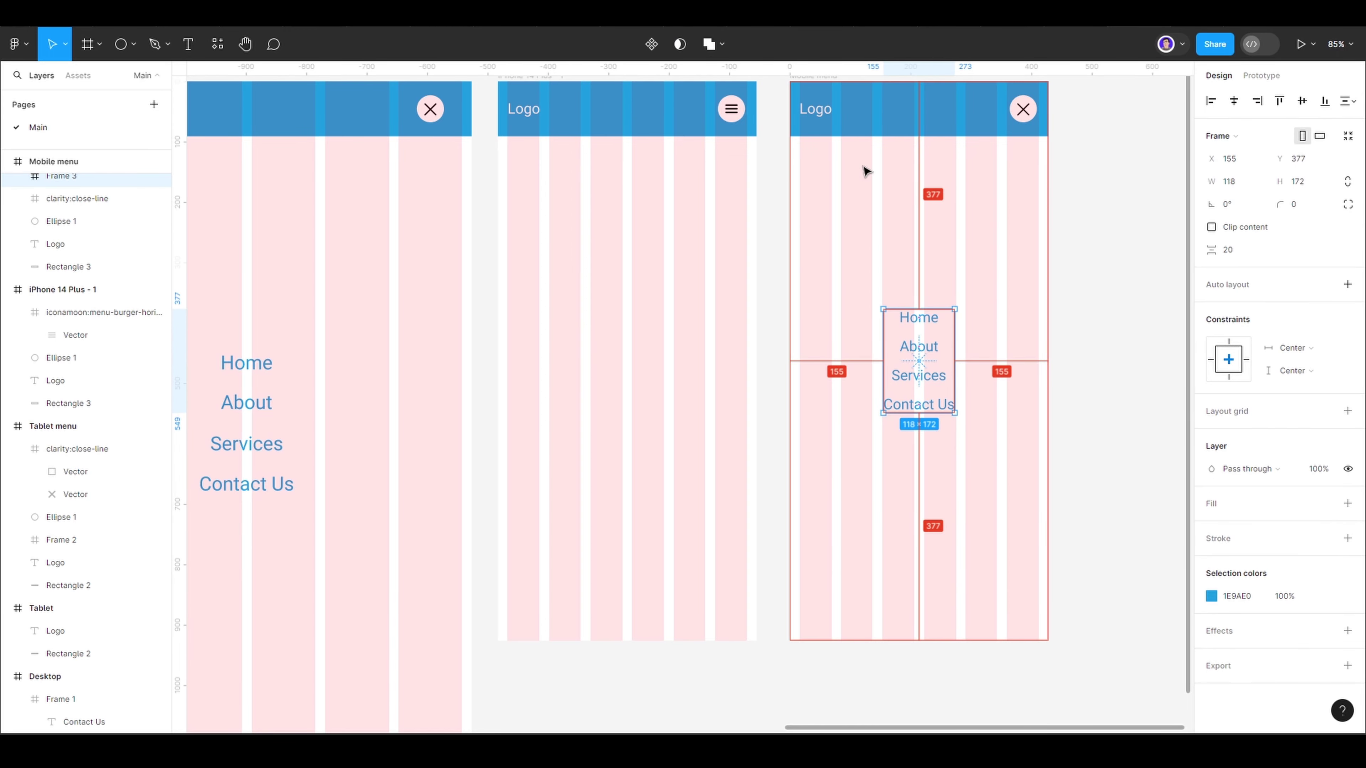
{"action": "key", "text": "Escape"}
{"action": "scroll", "coordinate": [677, 613], "scroll_direction": "left", "scroll_amount": 2}
{"action": "scroll", "coordinate": [677, 640], "scroll_direction": "down", "scroll_amount": 5}
{"action": "scroll", "coordinate": [1038, 594], "scroll_direction": "left", "scroll_amount": 5}
- Wrap the iPhone 14 Plus hamburger icon and its circle in a frame
{"action": "scroll", "coordinate": [1037, 595], "scroll_direction": "up", "scroll_amount": 3}
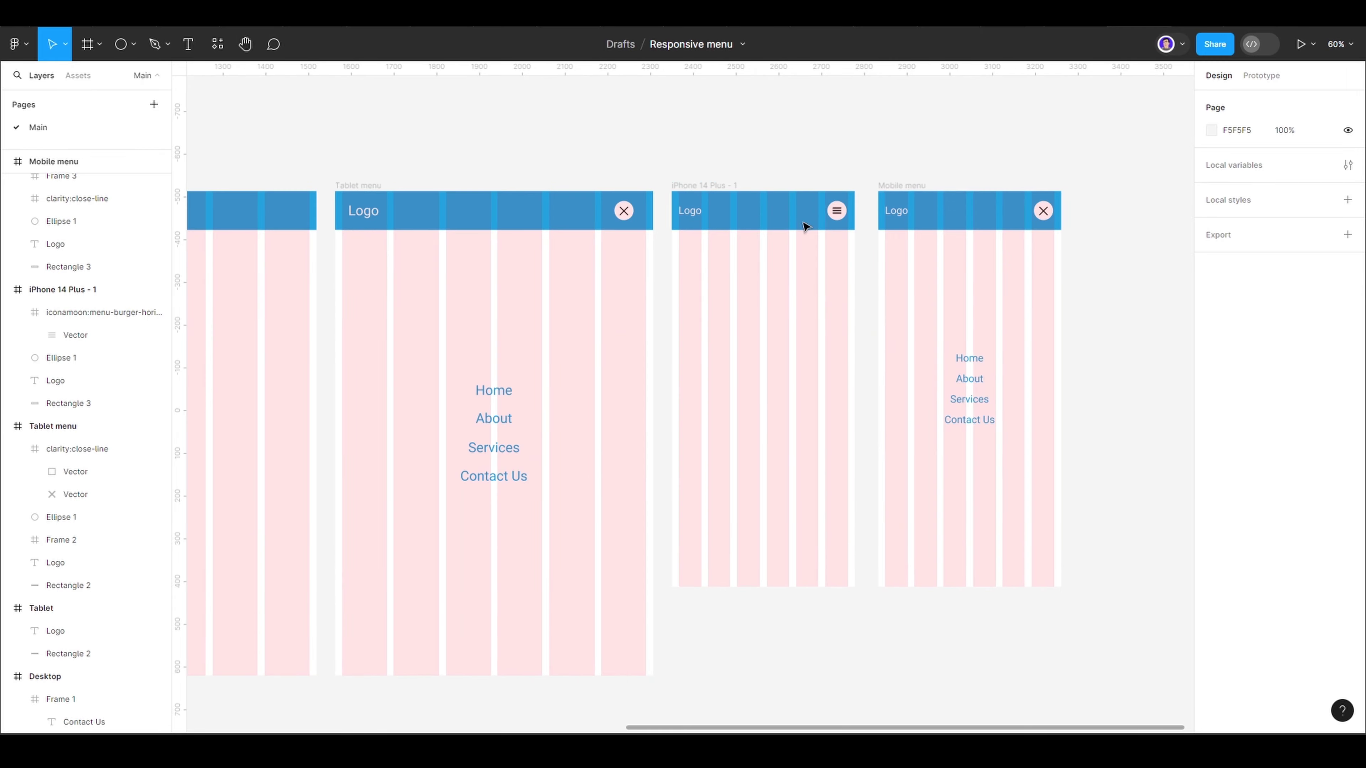
{"action": "scroll", "coordinate": [1038, 594], "scroll_direction": "left", "scroll_amount": 3}
{"action": "left_click", "coordinate": [1260, 75]}
{"action": "scroll", "coordinate": [645, 376], "scroll_direction": "right", "scroll_amount": 2}
{"action": "scroll", "coordinate": [1010, 263], "scroll_direction": "right", "scroll_amount": 3}
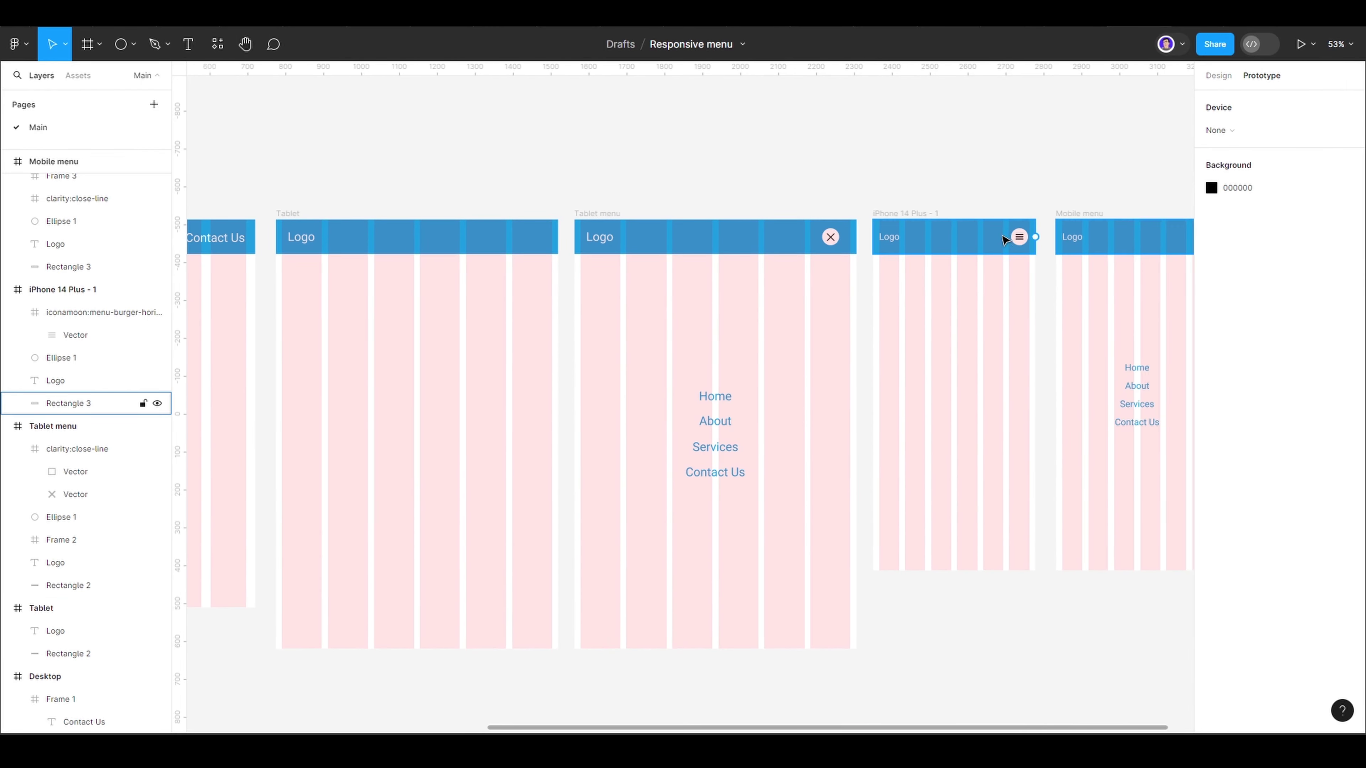
{"action": "left_click", "coordinate": [1219, 75]}
{"action": "left_click", "coordinate": [1018, 235]}
{"action": "scroll", "coordinate": [1022, 236], "scroll_direction": "up", "scroll_amount": 5}
{"action": "scroll", "coordinate": [1040, 253], "scroll_direction": "down", "scroll_amount": 2}
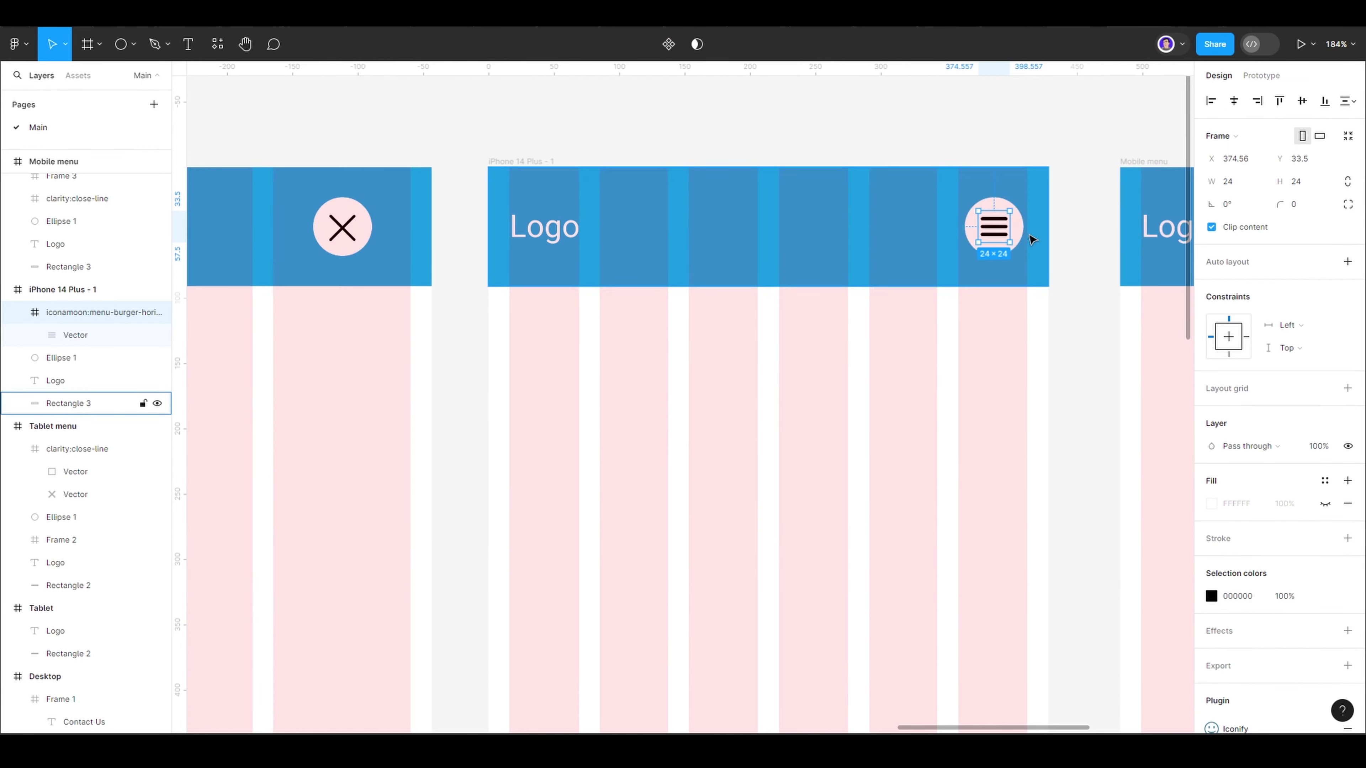
{"action": "right_click", "coordinate": [985, 224]}
{"action": "left_click", "coordinate": [1022, 411]}
- Place a copy of the framed hamburger icon in the Tablet header
{"action": "scroll", "coordinate": [1021, 411], "scroll_direction": "down", "scroll_amount": 3}
{"action": "left_click_drag", "start_coordinate": [960, 318], "coordinate": [411, 321]}
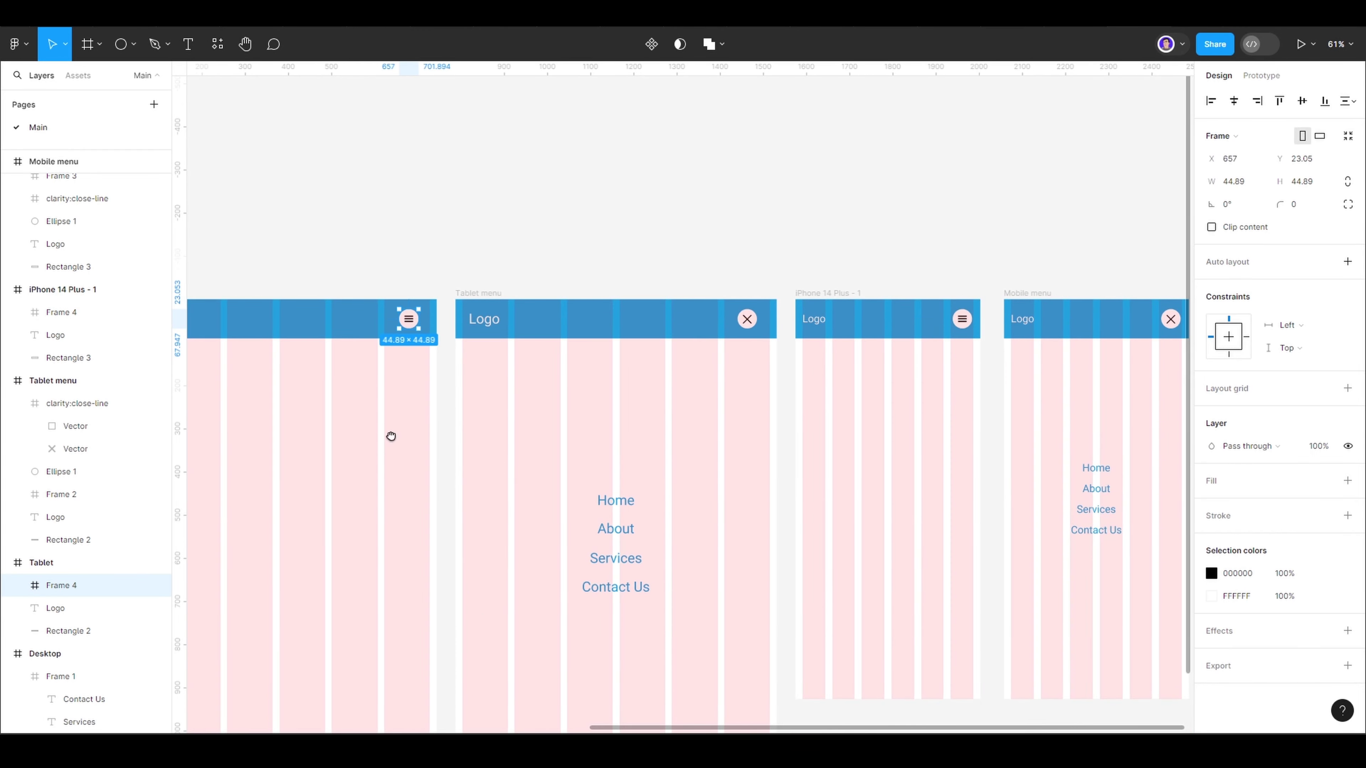
{"action": "scroll", "coordinate": [557, 342], "scroll_direction": "left", "scroll_amount": 3}
{"action": "scroll", "coordinate": [571, 299], "scroll_direction": "up", "scroll_amount": 1}
{"action": "scroll", "coordinate": [571, 298], "scroll_direction": "up", "scroll_amount": 3}
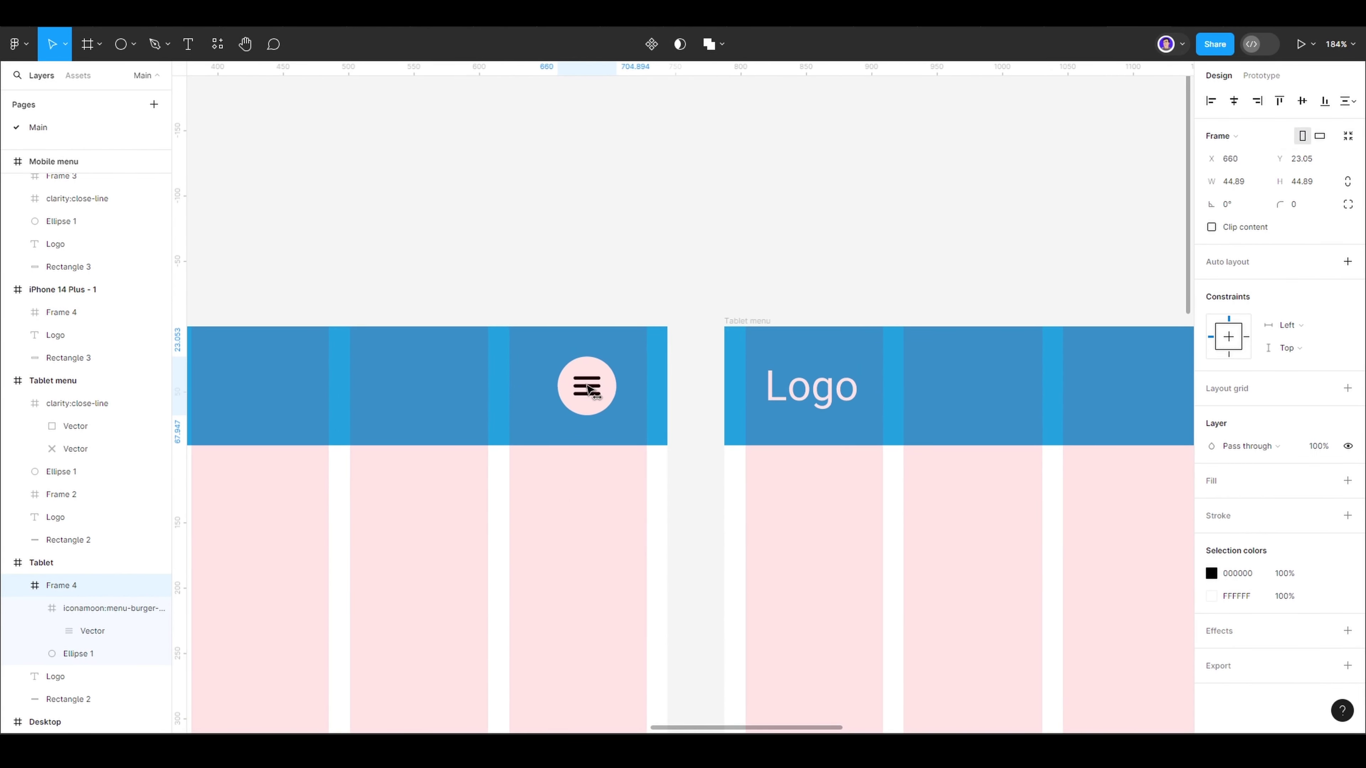
{"action": "left_click", "coordinate": [695, 186]}
{"action": "scroll", "coordinate": [684, 262], "scroll_direction": "down", "scroll_amount": 5}
- Give the Tablet hamburger an On click interaction opening Tablet menu as an overlay
{"action": "left_click", "coordinate": [1261, 75]}
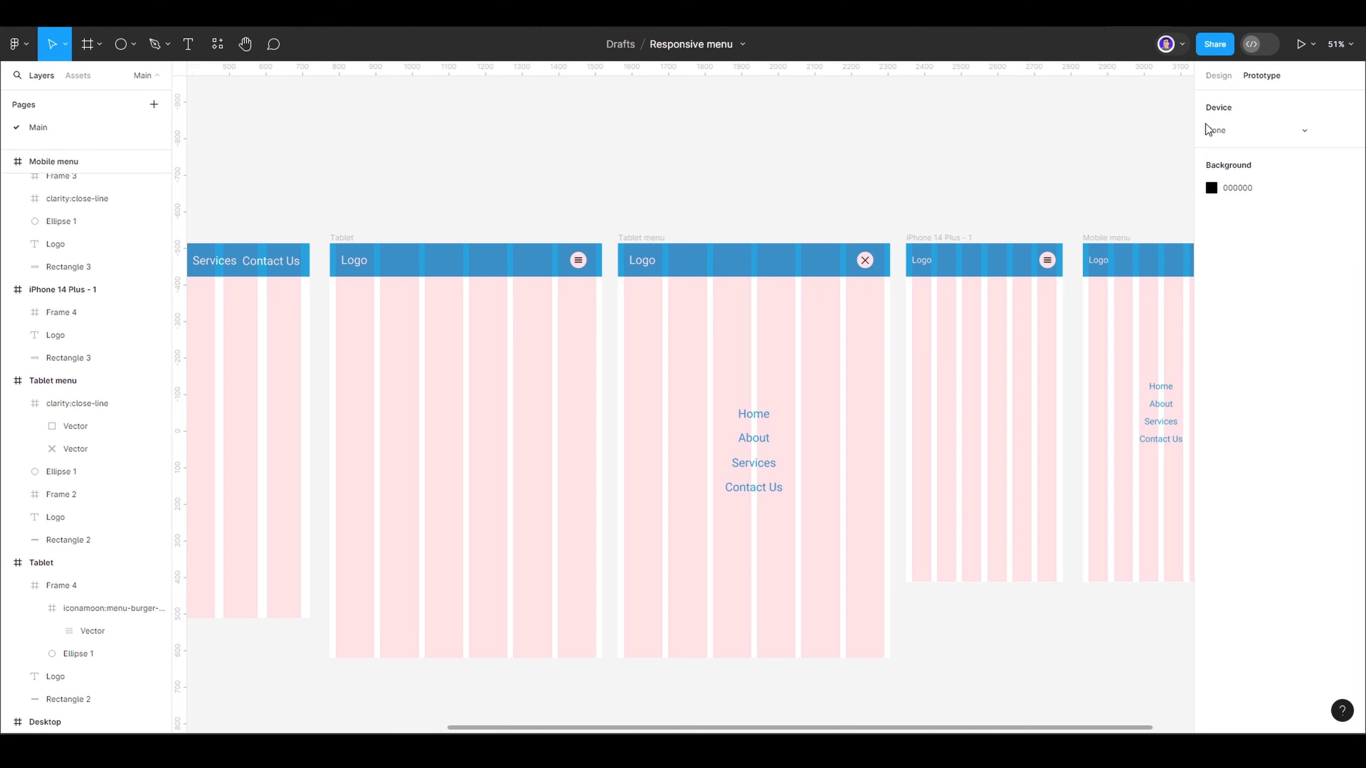
{"action": "left_click", "coordinate": [578, 260]}
{"action": "left_click", "coordinate": [1306, 188]}
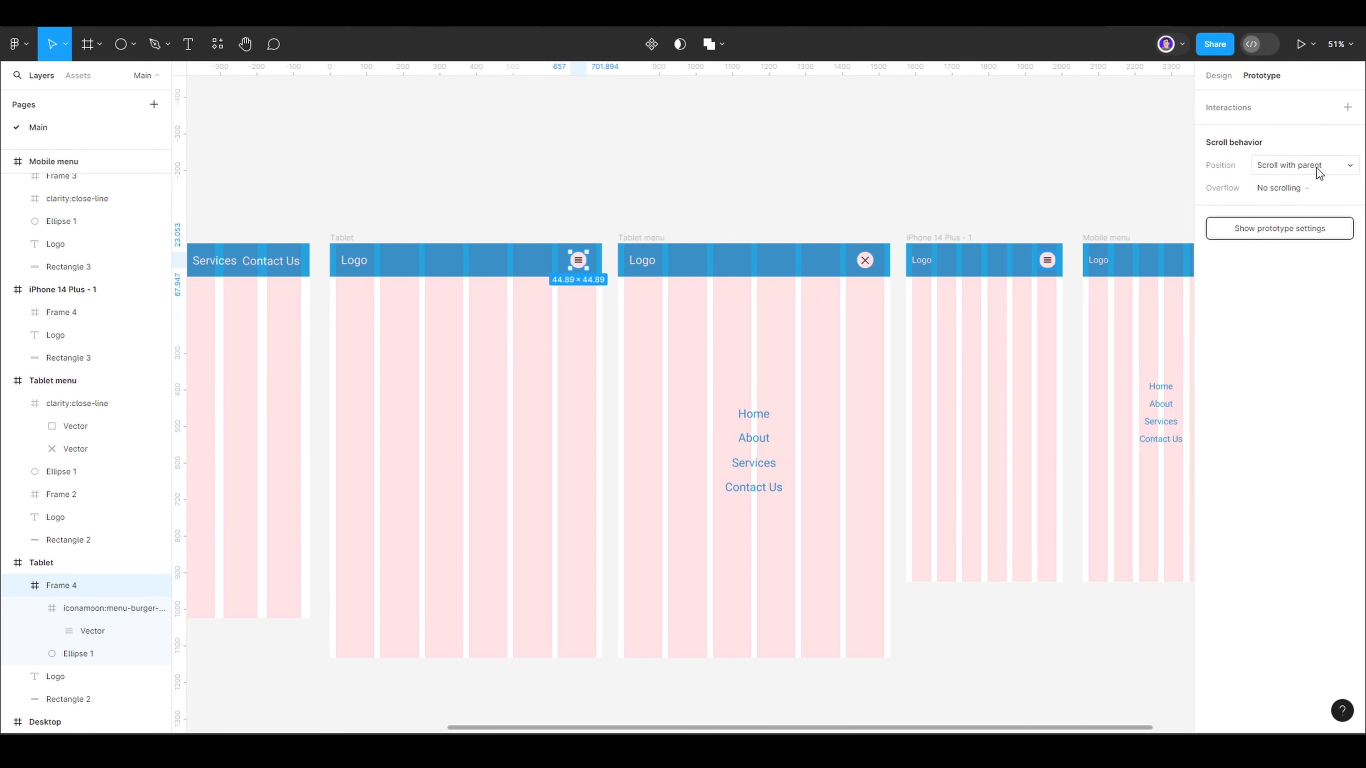
{"action": "left_click", "coordinate": [1346, 107]}
{"action": "left_click", "coordinate": [1090, 156]}
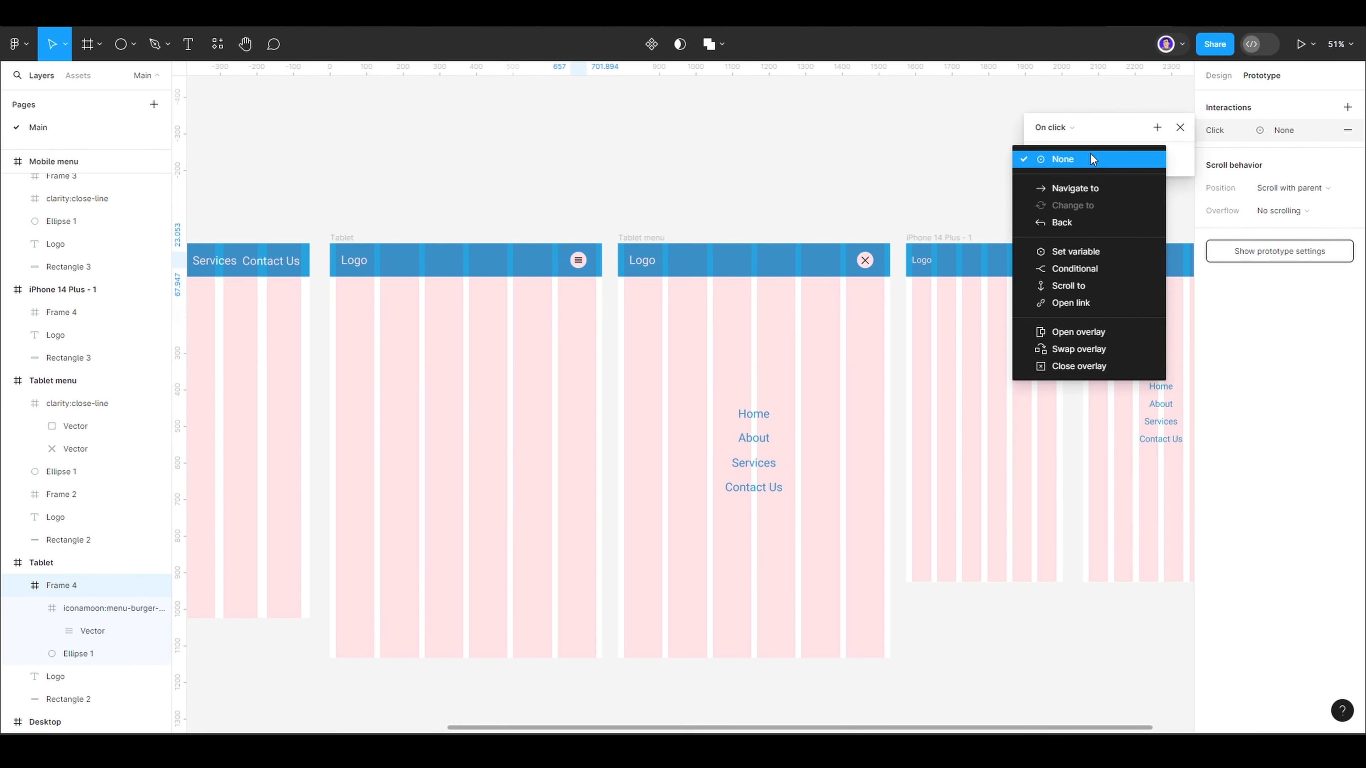
{"action": "left_click", "coordinate": [1077, 332]}
{"action": "left_click", "coordinate": [1100, 209]}
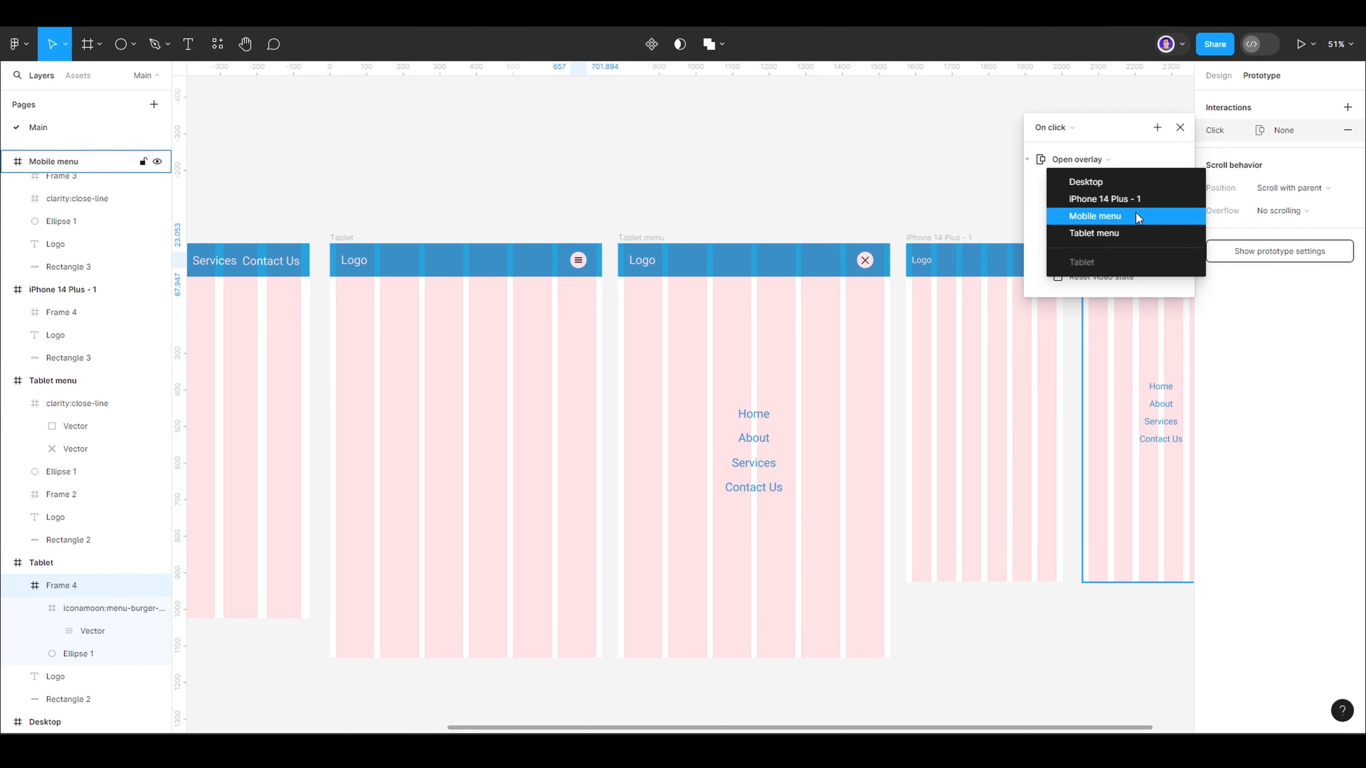
{"action": "left_click", "coordinate": [1127, 233]}
- Animate the overlay as Move in from the top, Ease in and out, then present
{"action": "left_click", "coordinate": [1069, 205]}
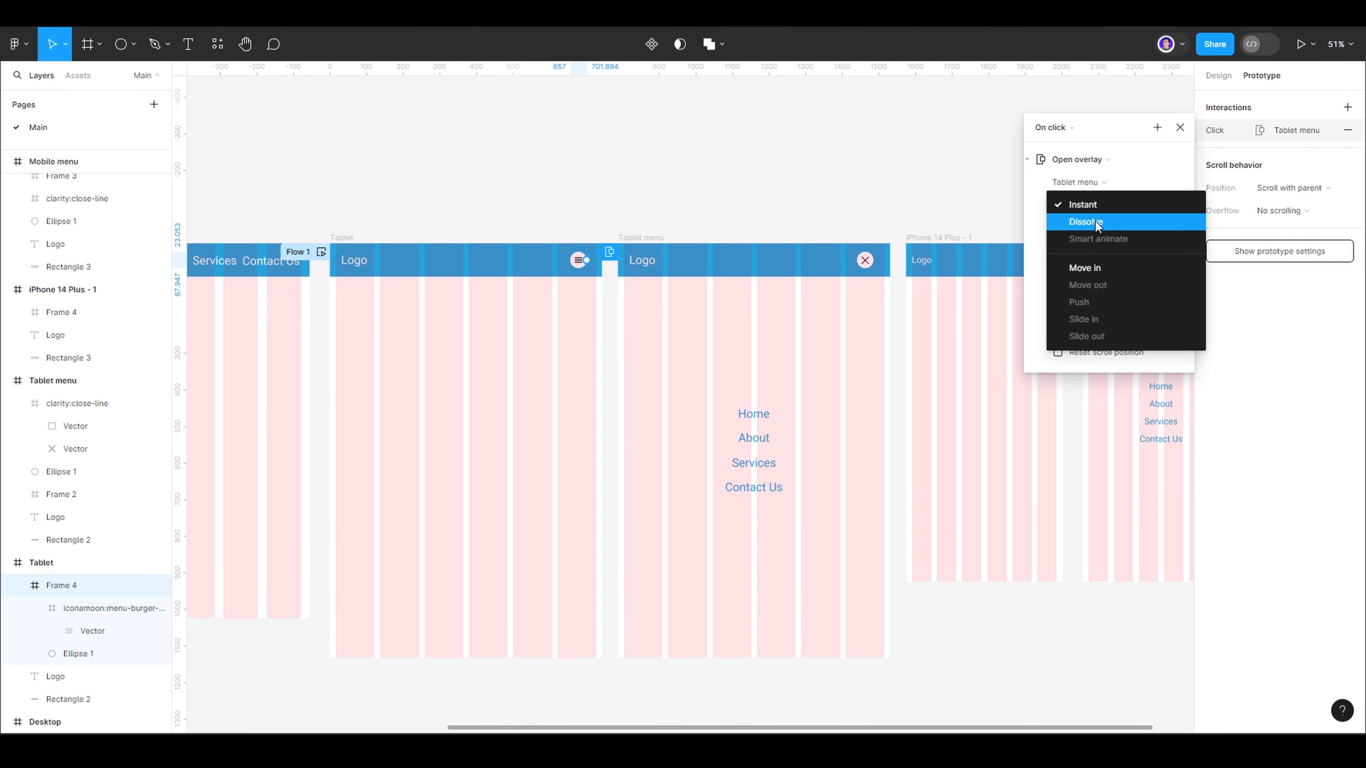
{"action": "left_click", "coordinate": [1081, 269]}
{"action": "left_click", "coordinate": [1080, 228]}
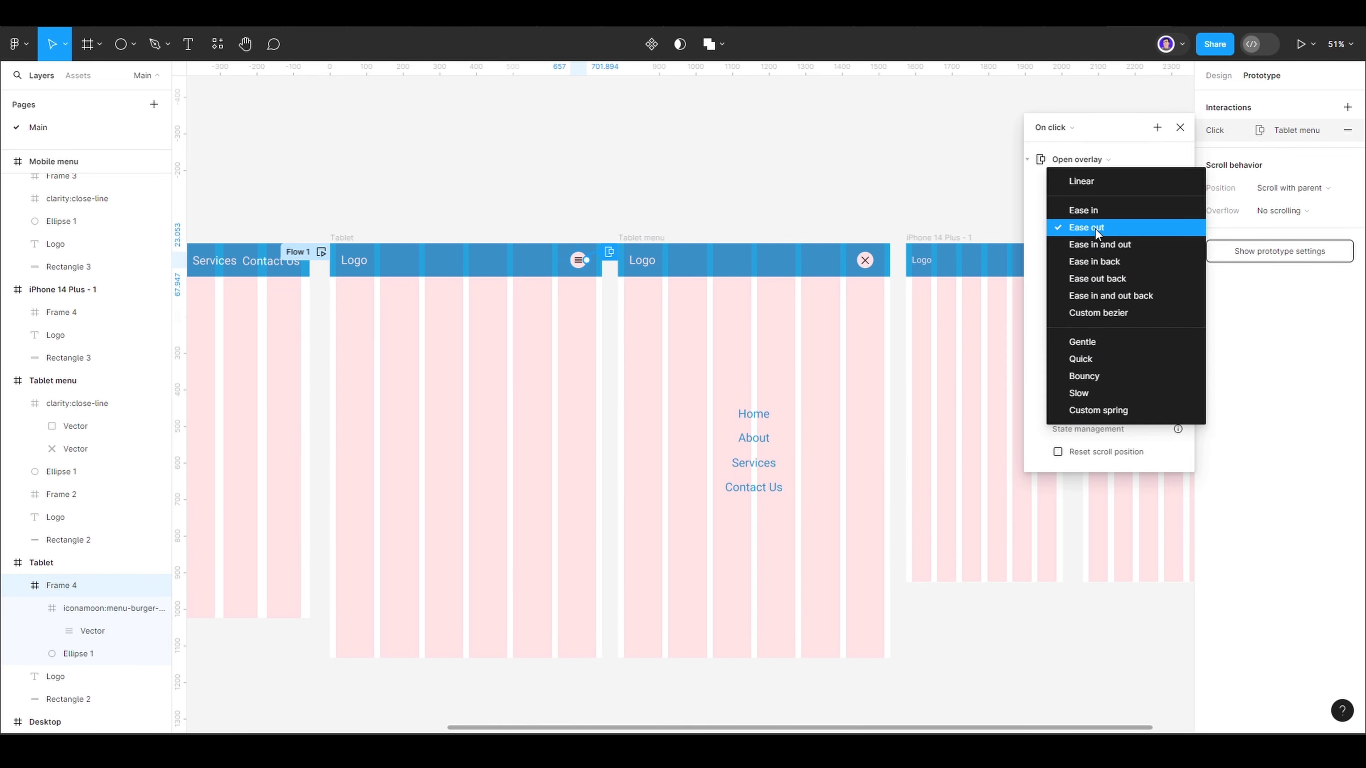
{"action": "left_click", "coordinate": [1143, 247]}
{"action": "left_click", "coordinate": [1161, 205]}
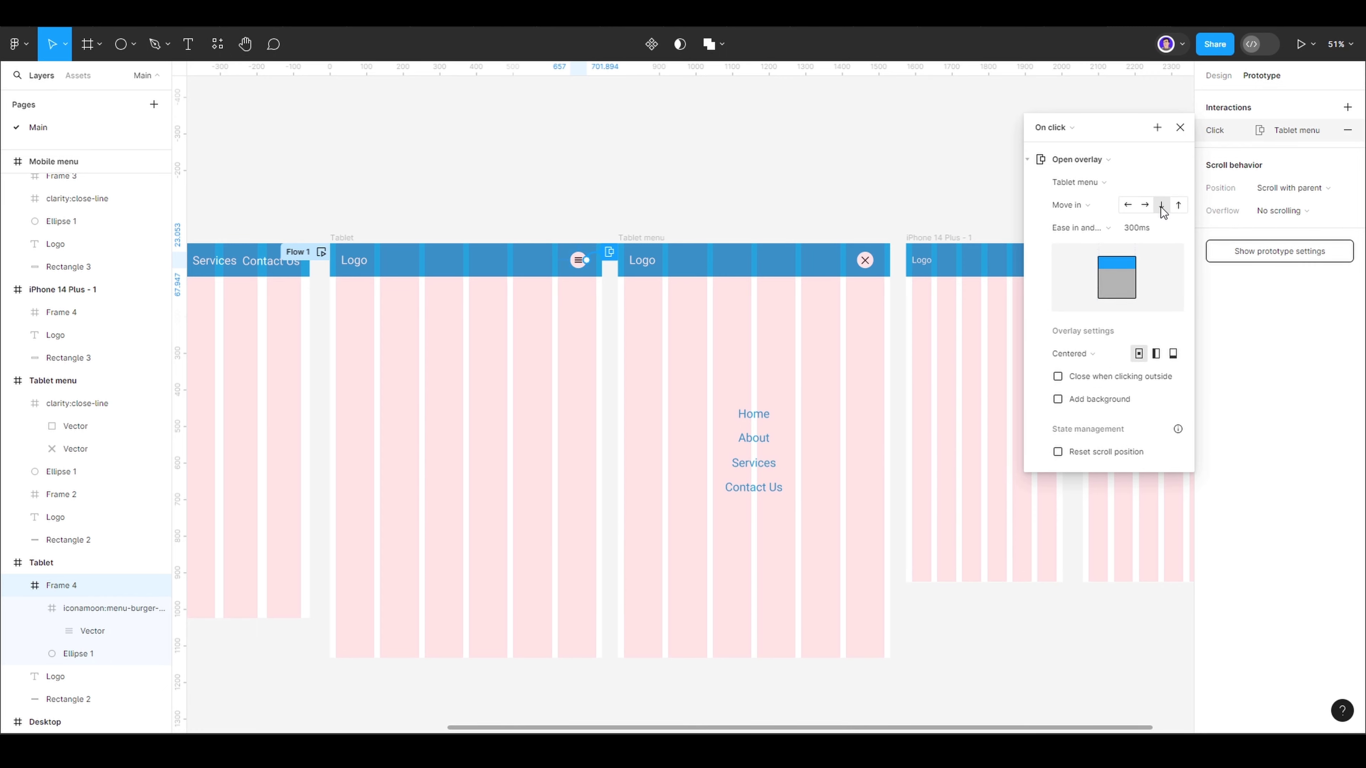
{"action": "key", "text": "Escape"}
{"action": "key", "text": "Escape"}
{"action": "key", "text": "ctrl+alt+Return"}
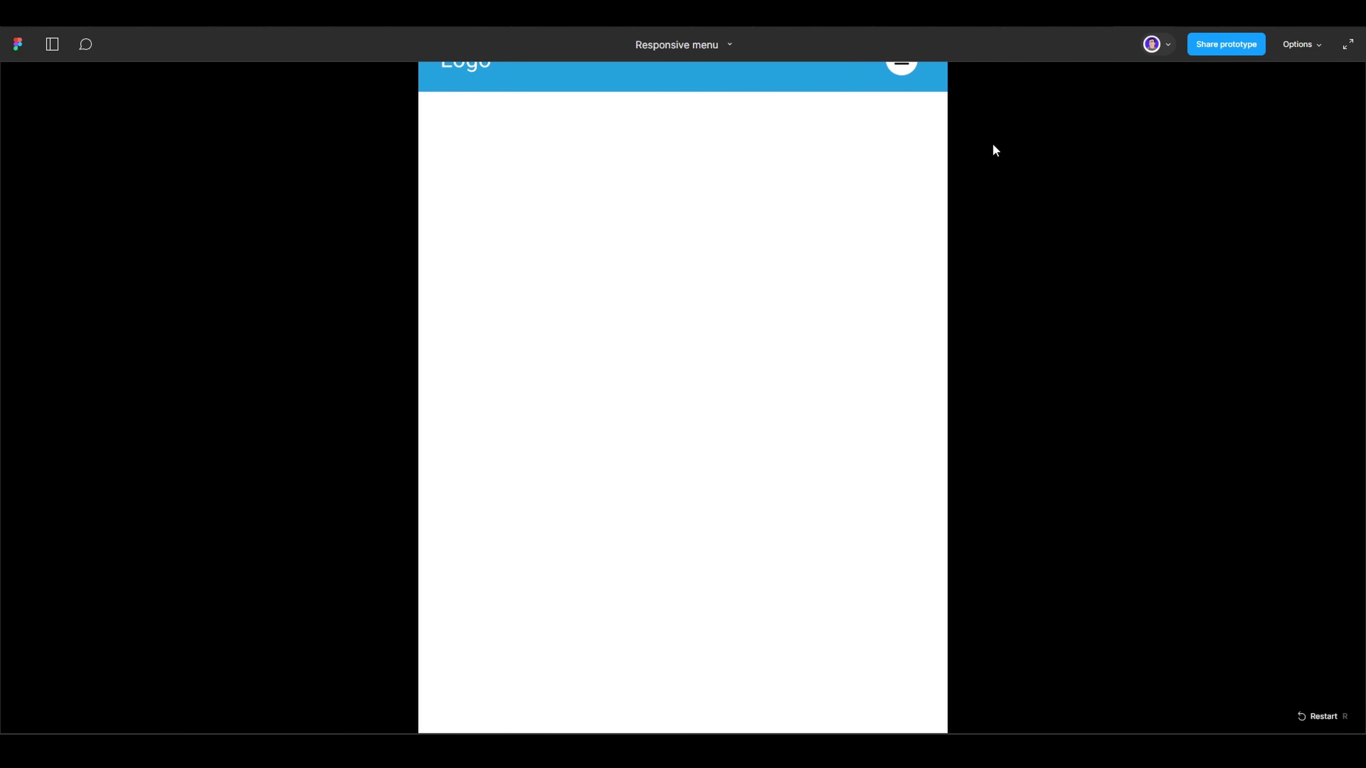
- Give the Tablet menu's close icon an On click Close overlay interaction
{"action": "key", "text": "Escape"}
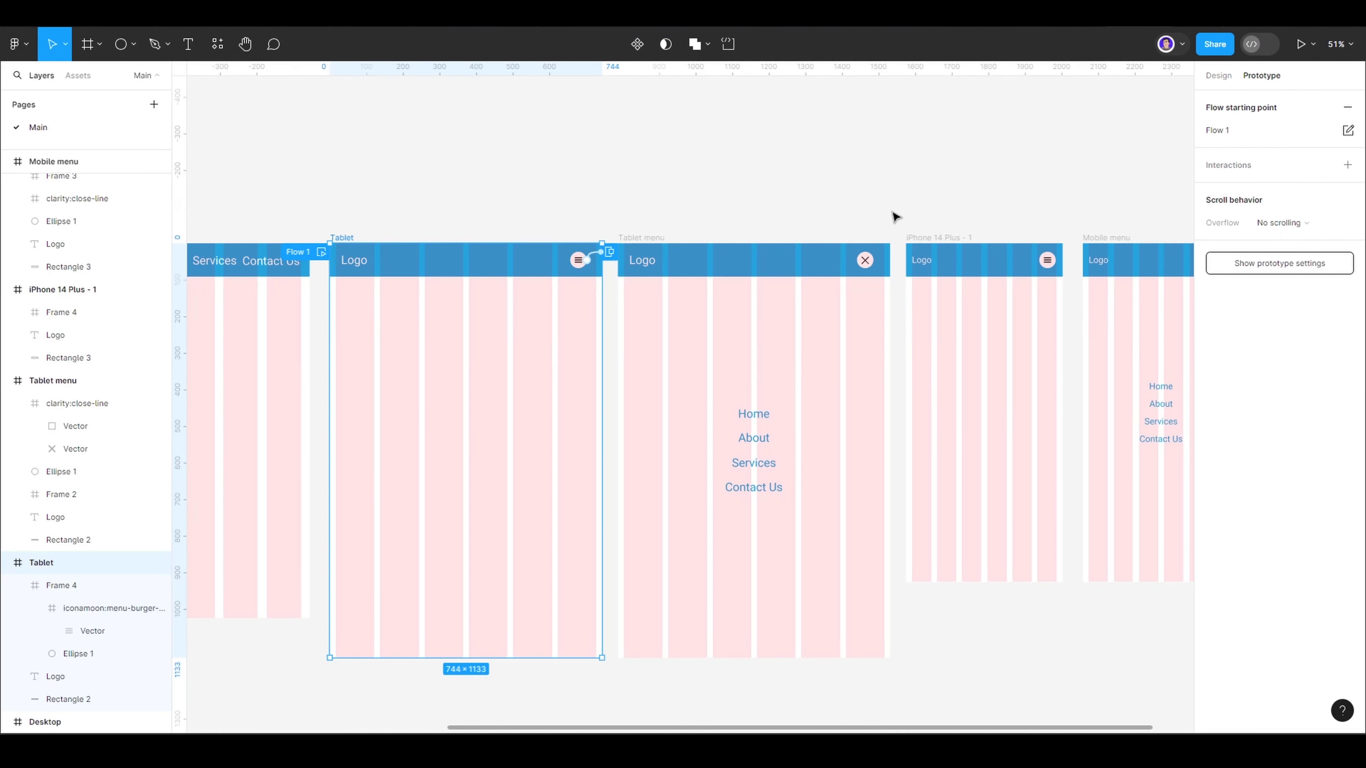
{"action": "scroll", "coordinate": [881, 264], "scroll_direction": "up", "scroll_amount": 3}
{"action": "scroll", "coordinate": [855, 282], "scroll_direction": "up", "scroll_amount": 3}
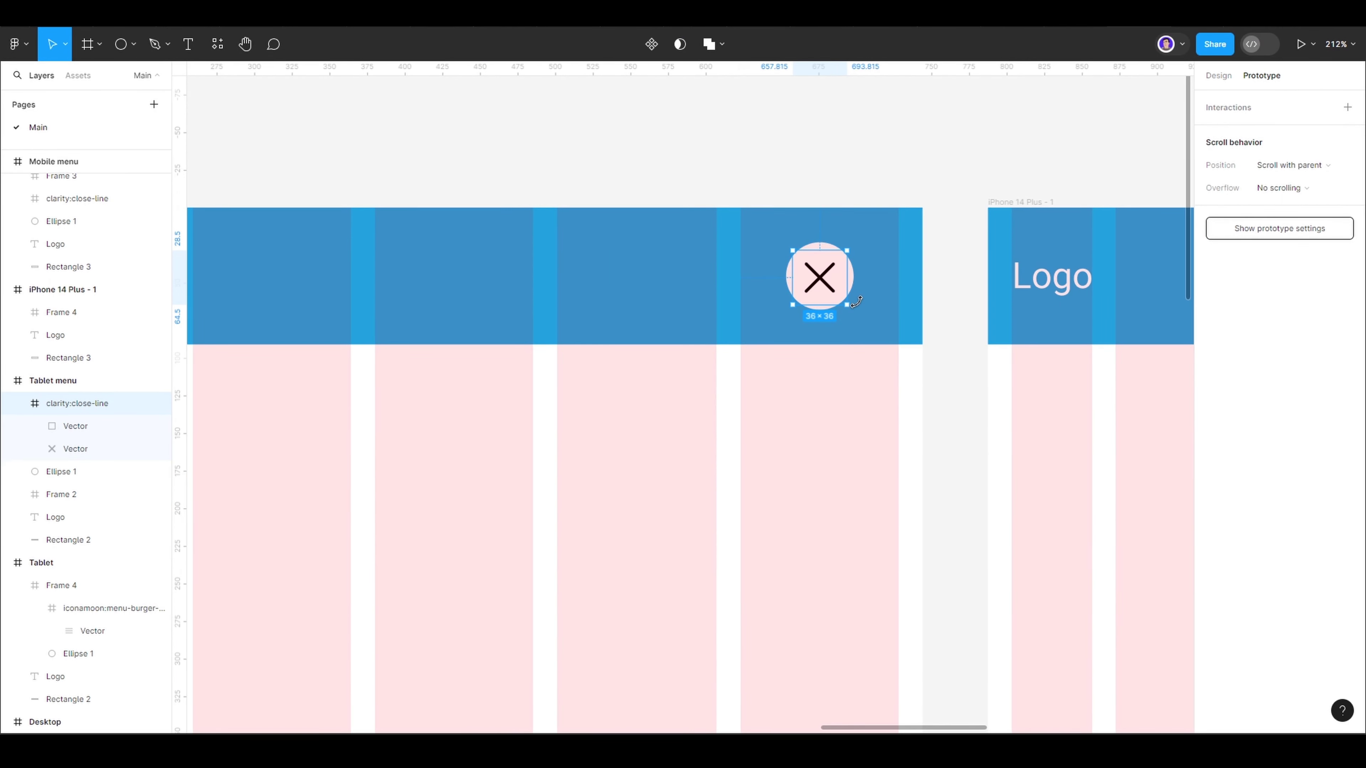
{"action": "scroll", "coordinate": [780, 253], "scroll_direction": "up", "scroll_amount": 5}
{"action": "left_click", "coordinate": [780, 253]}
{"action": "left_click", "coordinate": [1062, 156]}
{"action": "left_click", "coordinate": [1092, 333]}
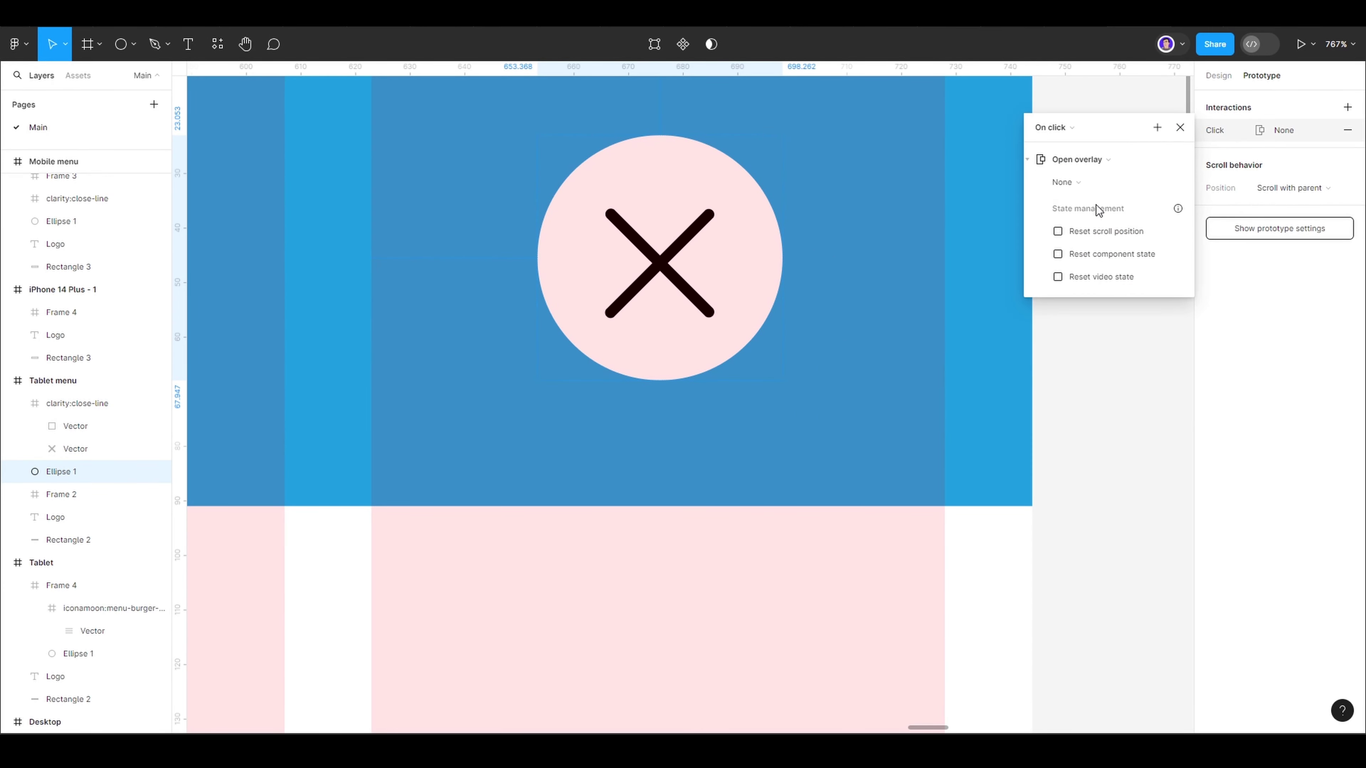
{"action": "left_click", "coordinate": [1083, 169]}
{"action": "left_click", "coordinate": [1078, 288]}
{"action": "scroll", "coordinate": [1106, 400], "scroll_direction": "down", "scroll_amount": 10}
{"action": "scroll", "coordinate": [918, 158], "scroll_direction": "down", "scroll_amount": 2}
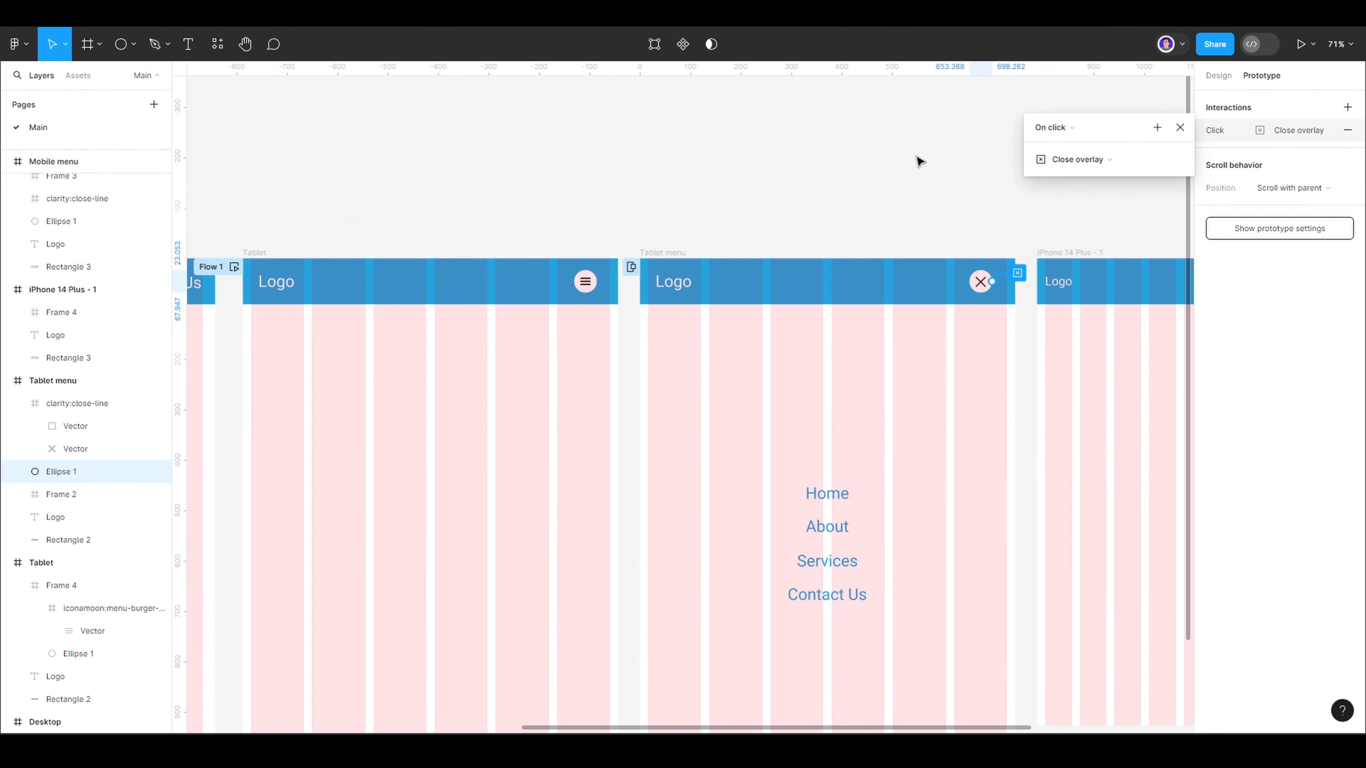
{"action": "left_click", "coordinate": [918, 159]}
- Test closing the tablet menu overlay in presentation view
{"action": "left_click", "coordinate": [1296, 48]}
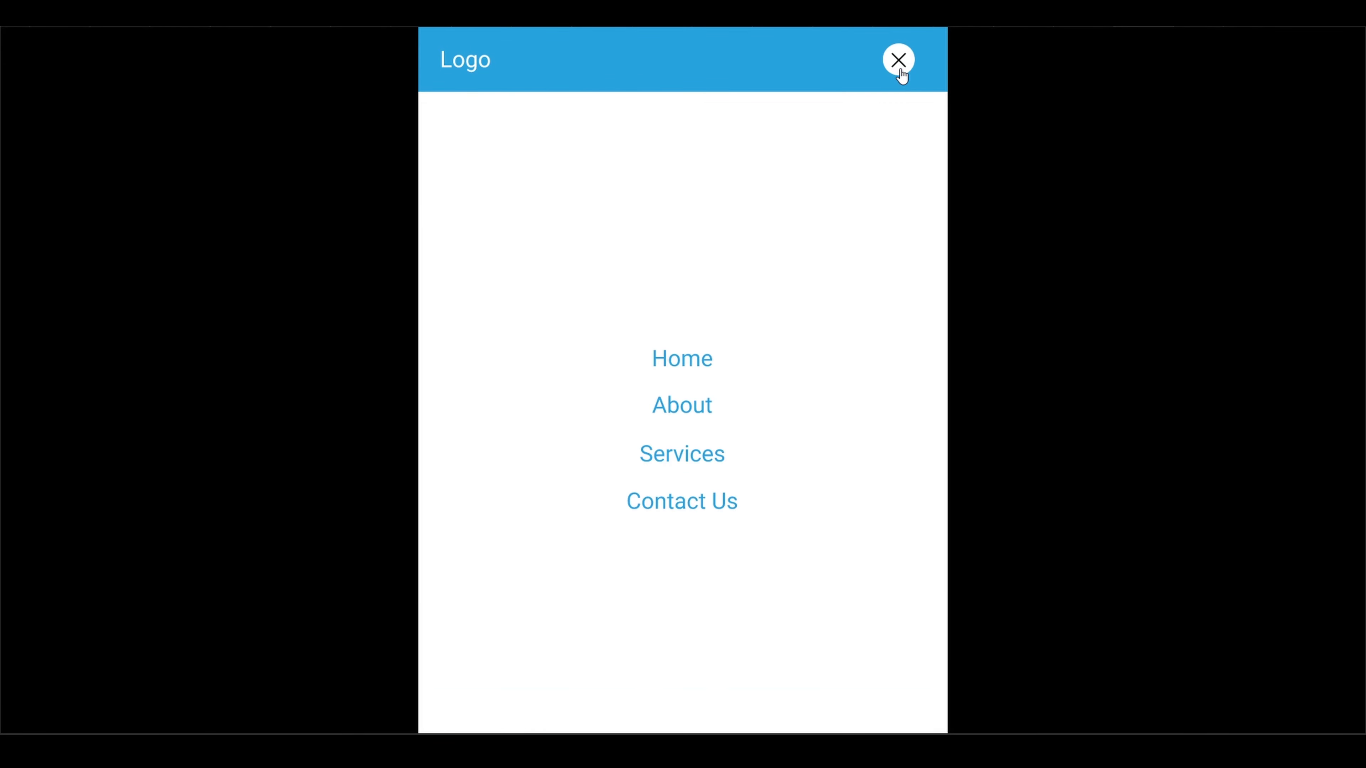
{"action": "left_click", "coordinate": [898, 60]}
{"action": "key", "text": "Escape"}
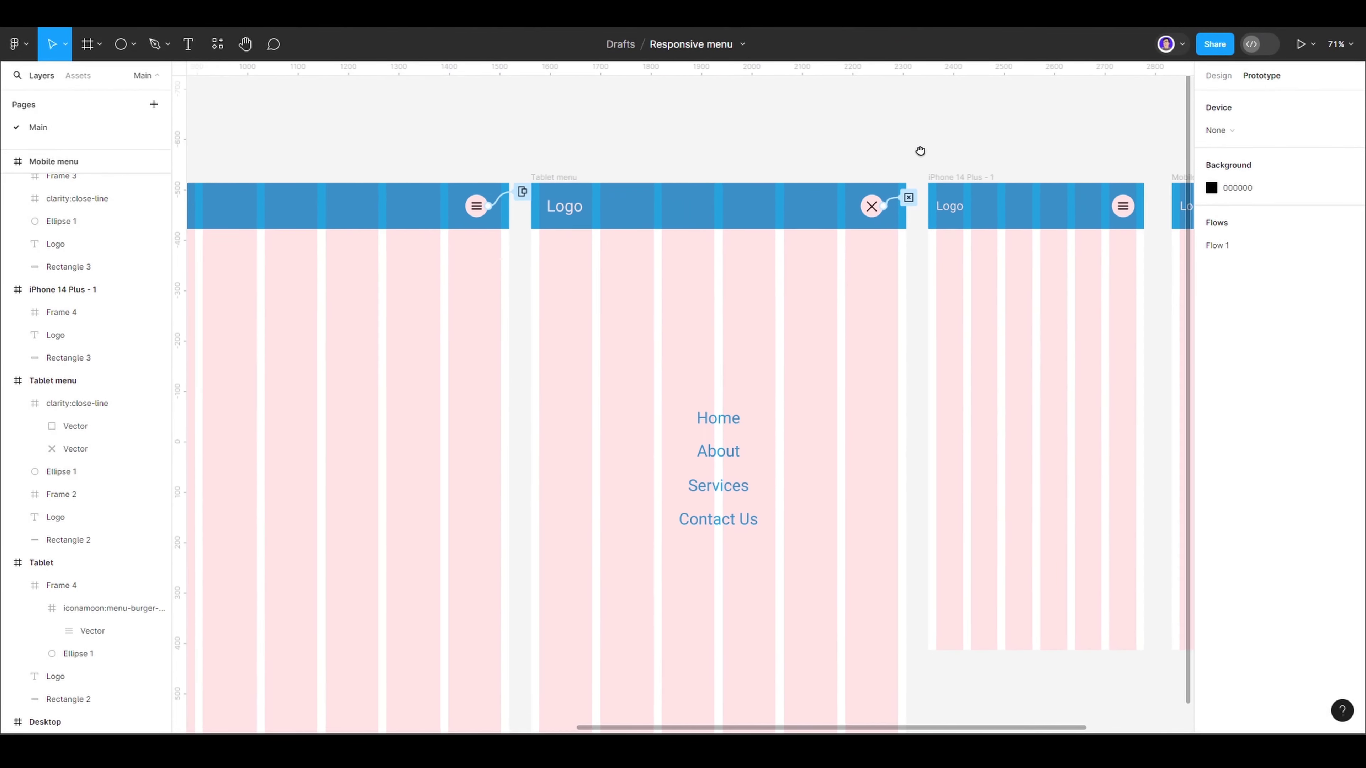
{"action": "mouse_move", "coordinate": [920, 151]}
{"action": "left_mouse_down"}
{"action": "mouse_move", "coordinate": [860, 138]}
{"action": "mouse_move", "coordinate": [600, 173]}
{"action": "mouse_move", "coordinate": [658, 161]}
{"action": "left_mouse_up"}
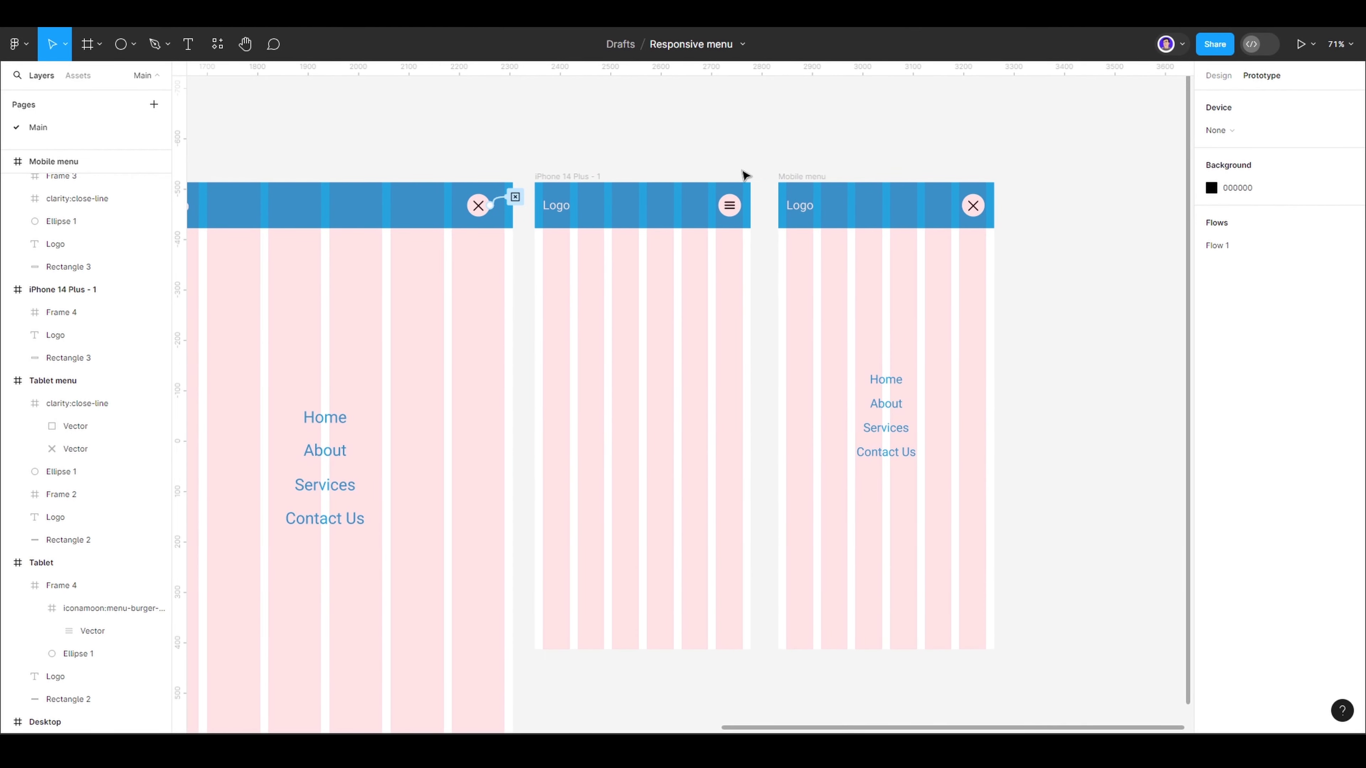
- Make the iPhone 14 Plus hamburger open Mobile menu as an overlay on click
{"action": "left_click", "coordinate": [801, 176]}
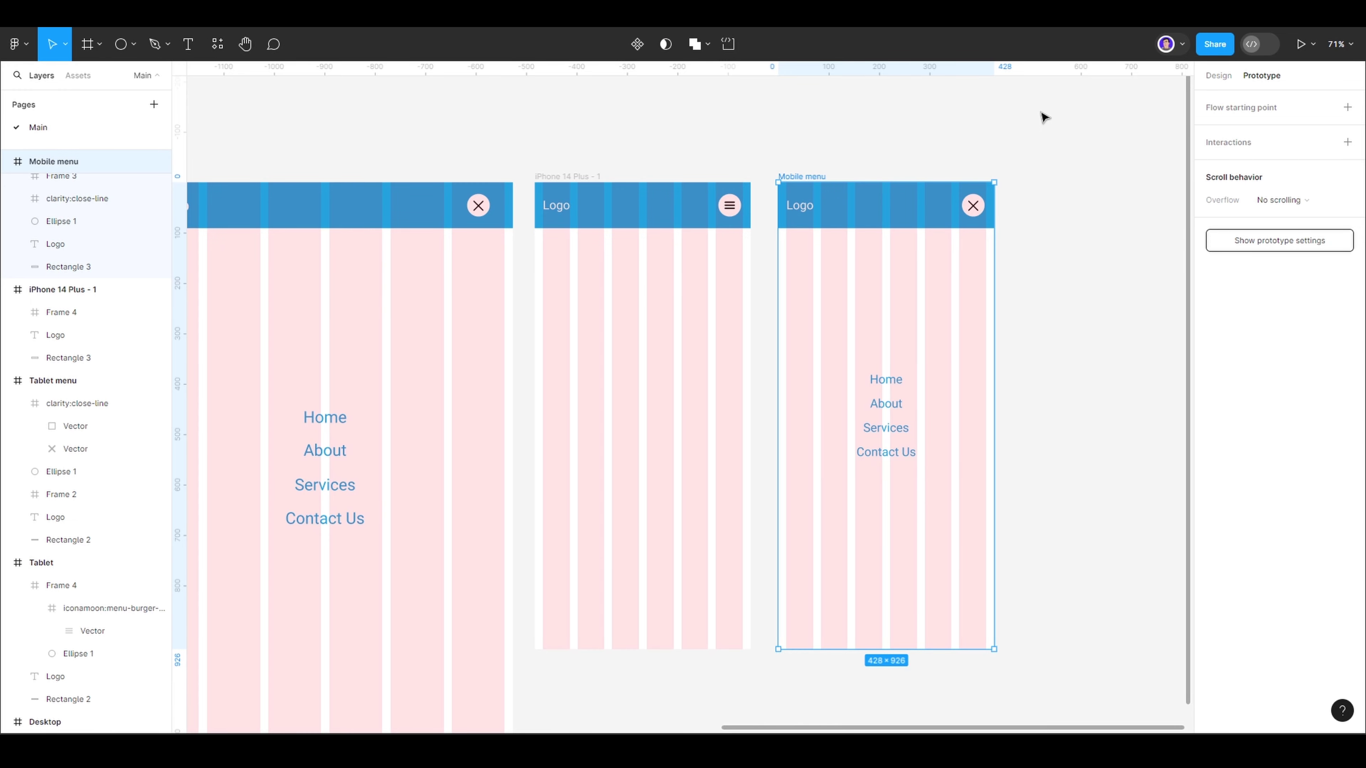
{"action": "left_click", "coordinate": [598, 176]}
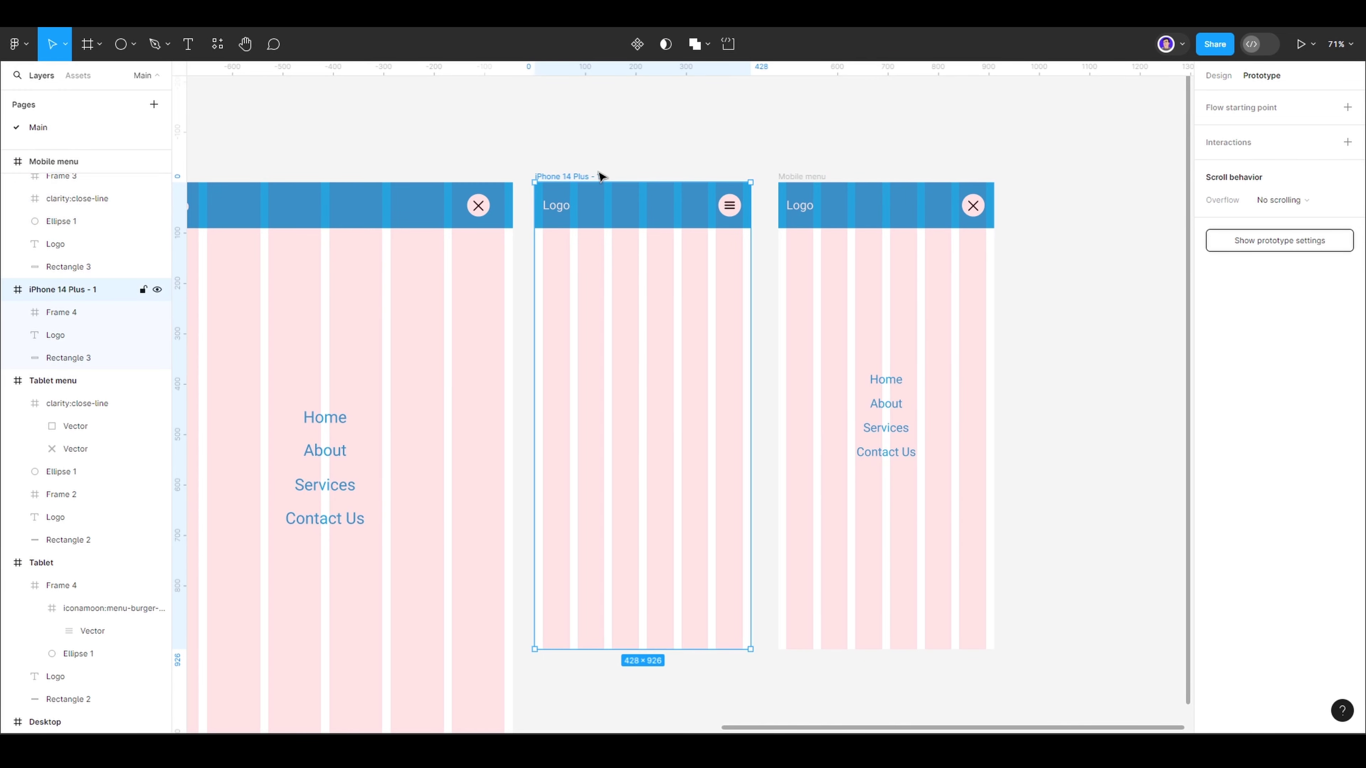
{"action": "left_click", "coordinate": [728, 211]}
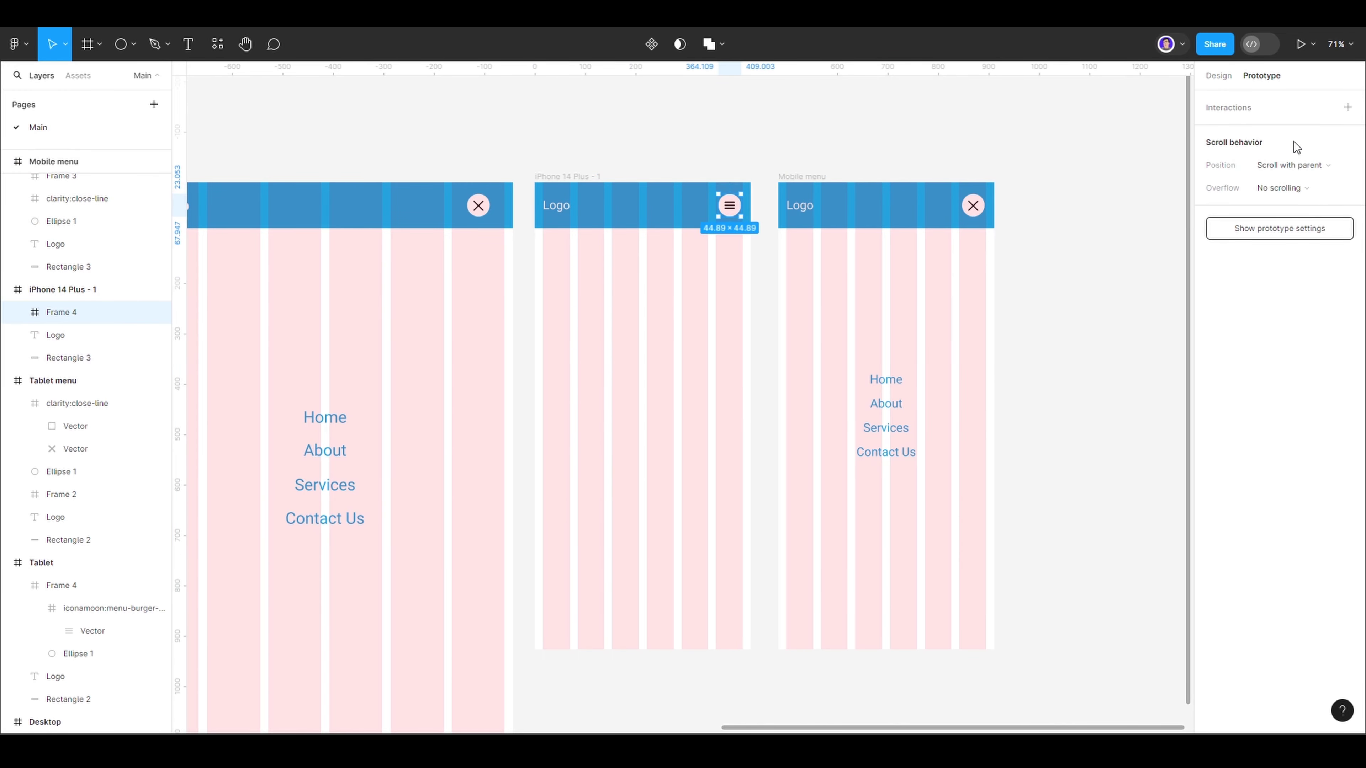
{"action": "left_click", "coordinate": [1262, 102]}
{"action": "left_click", "coordinate": [1086, 155]}
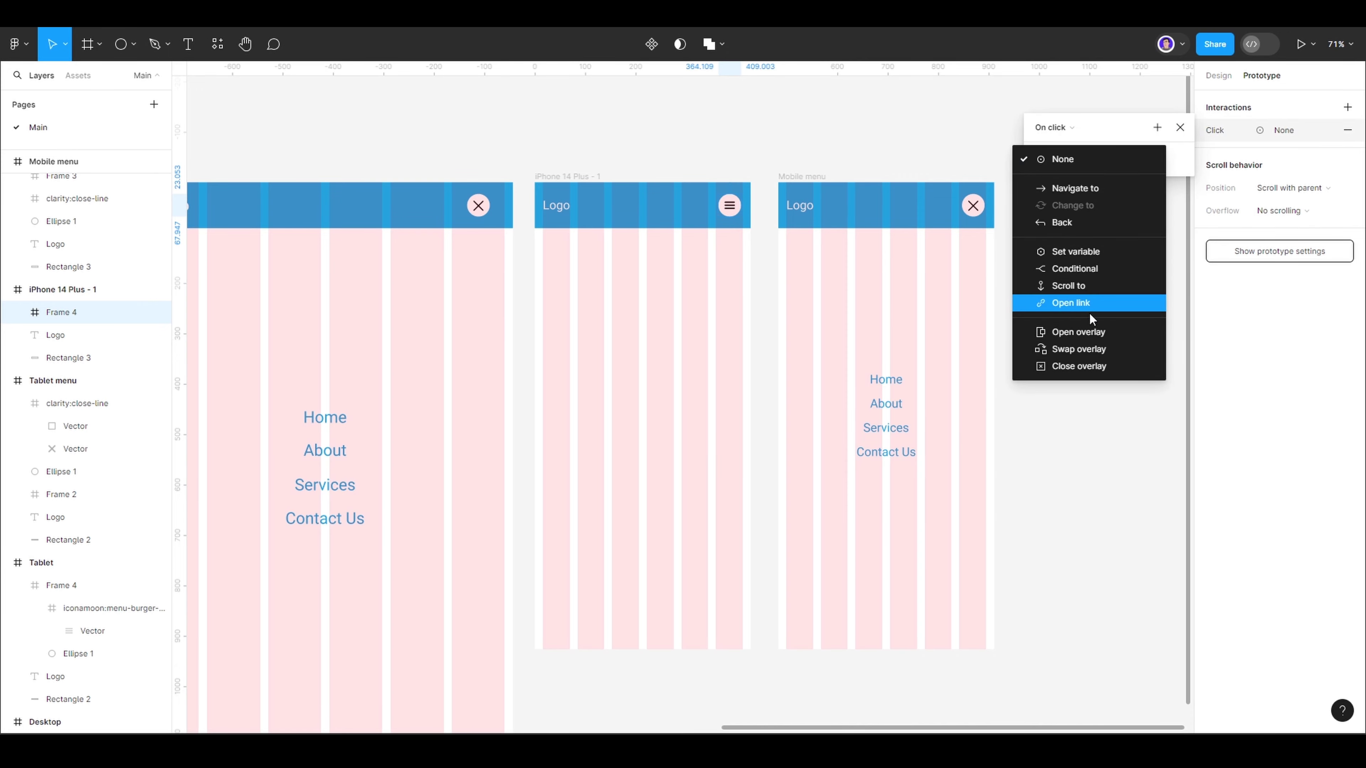
{"action": "left_click", "coordinate": [1094, 332]}
{"action": "left_click", "coordinate": [1092, 181]}
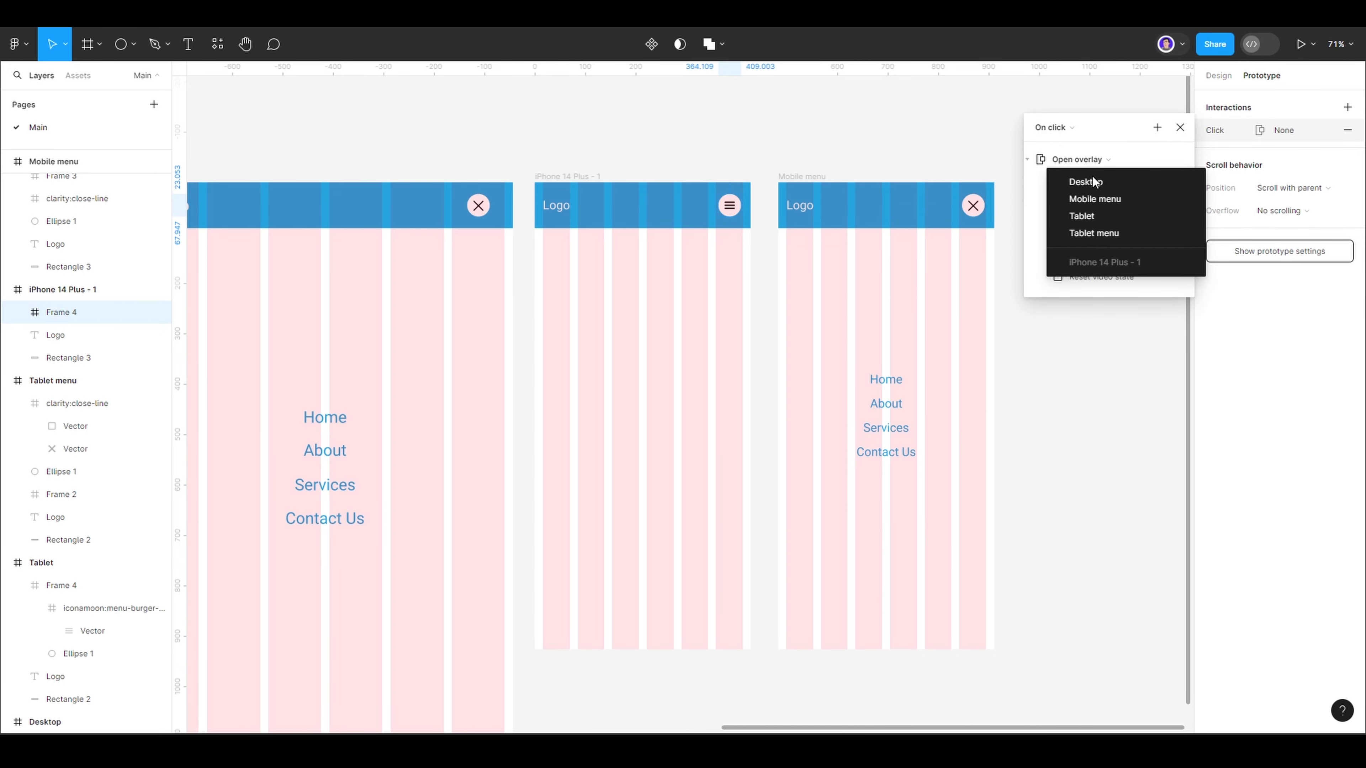
{"action": "left_click", "coordinate": [1108, 199]}
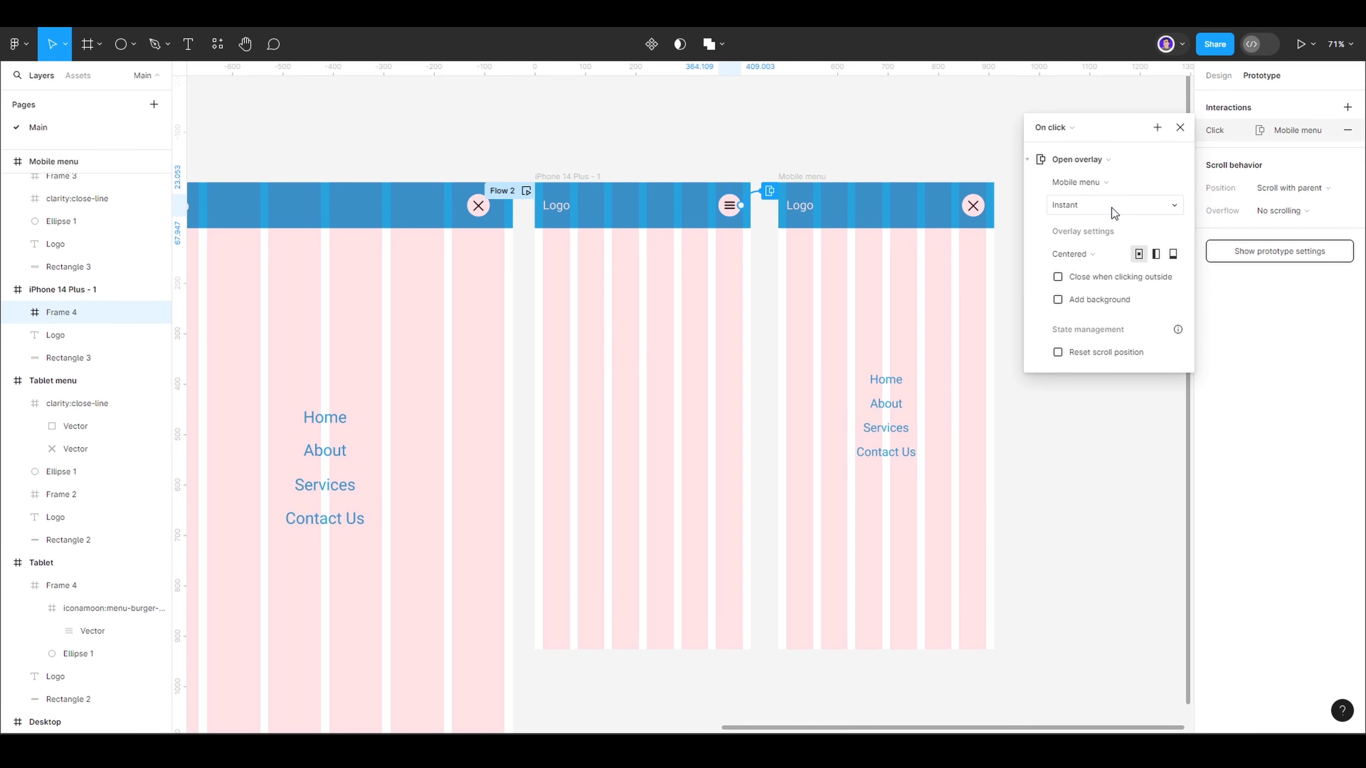
- Animate the Mobile menu overlay as Move in upward with Ease in and out
{"action": "left_click", "coordinate": [1094, 209]}
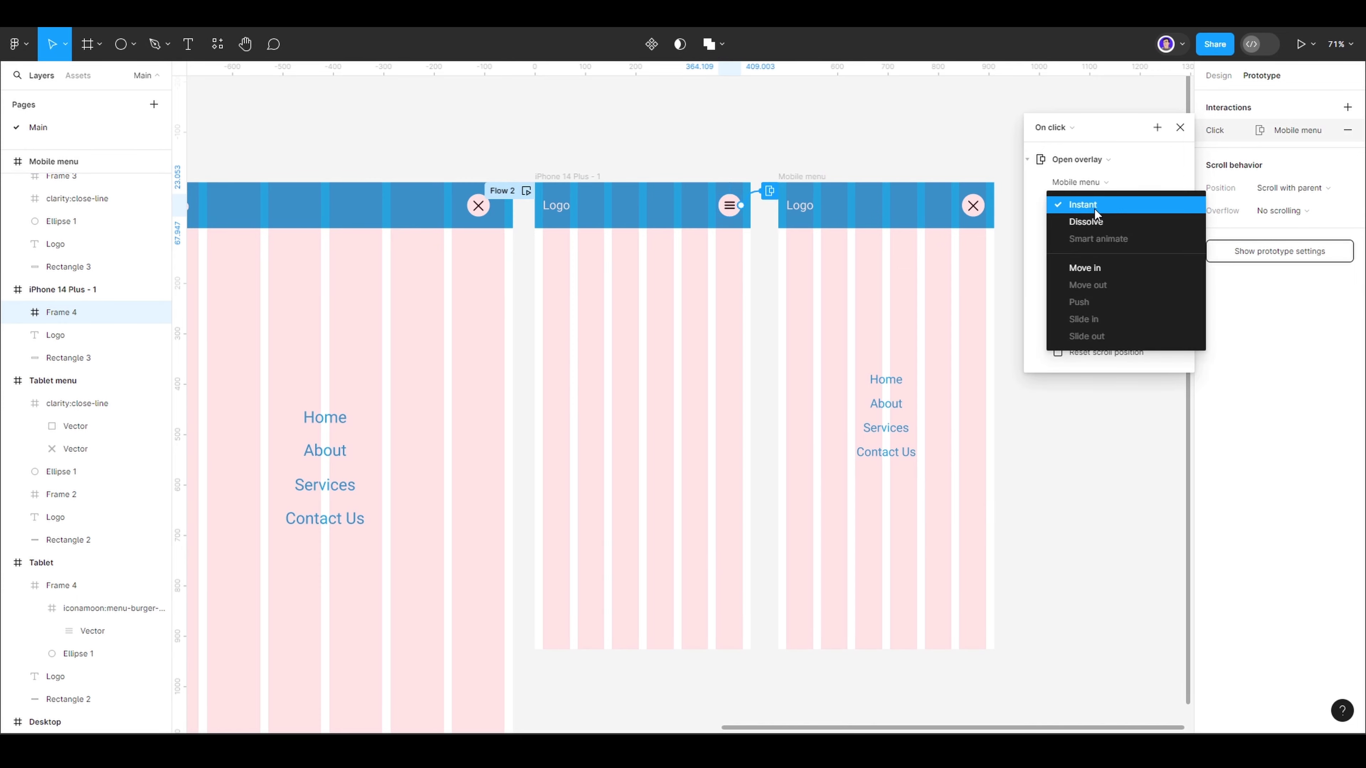
{"action": "left_click", "coordinate": [1095, 271]}
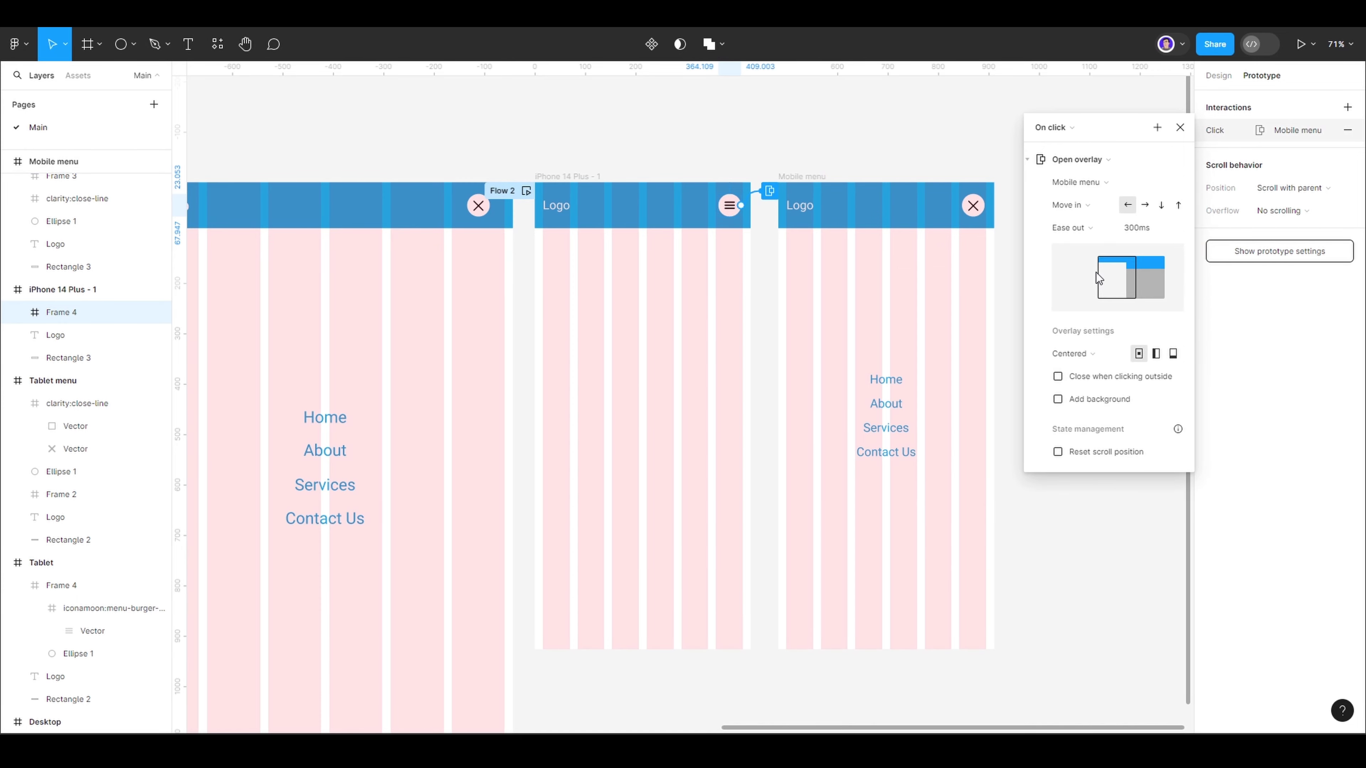
{"action": "left_click", "coordinate": [1178, 208]}
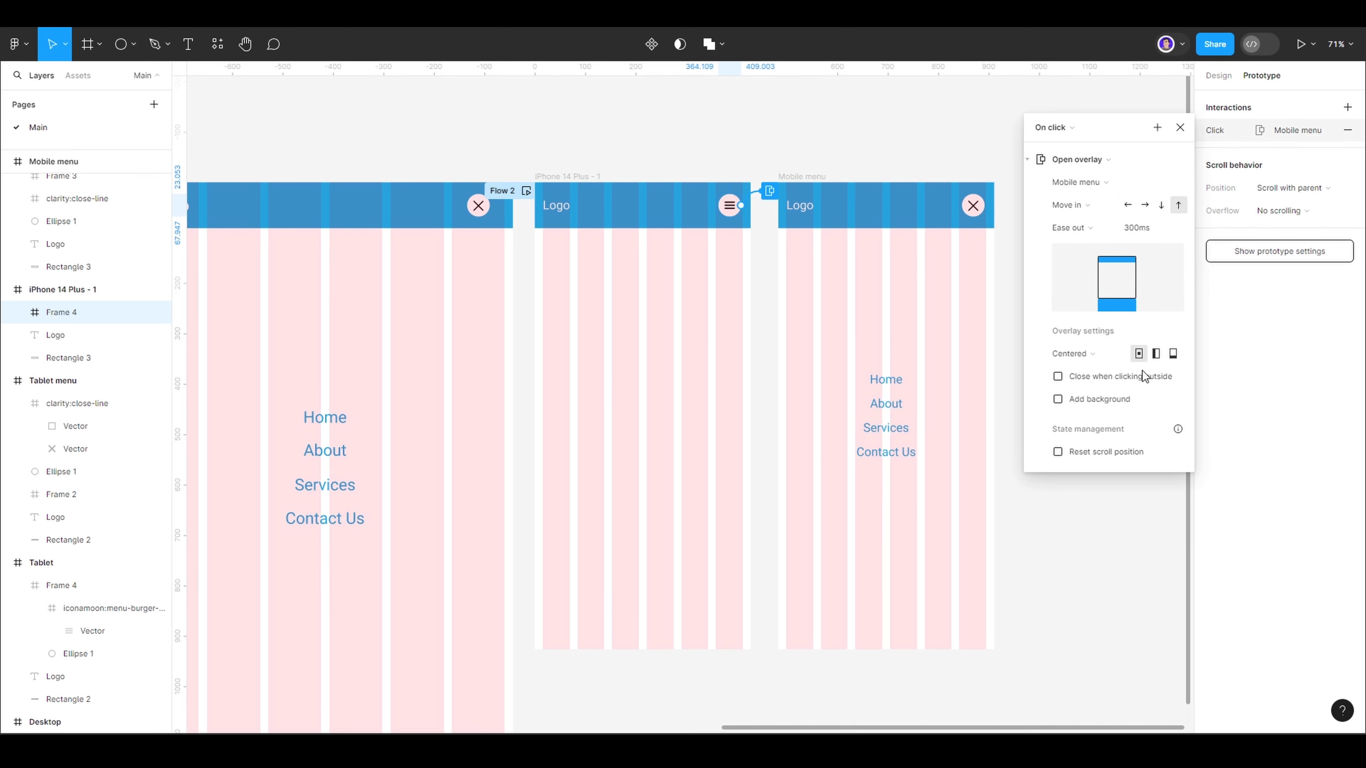
{"action": "left_click", "coordinate": [1067, 228]}
{"action": "left_click", "coordinate": [1076, 159]}
{"action": "left_click", "coordinate": [973, 206]}
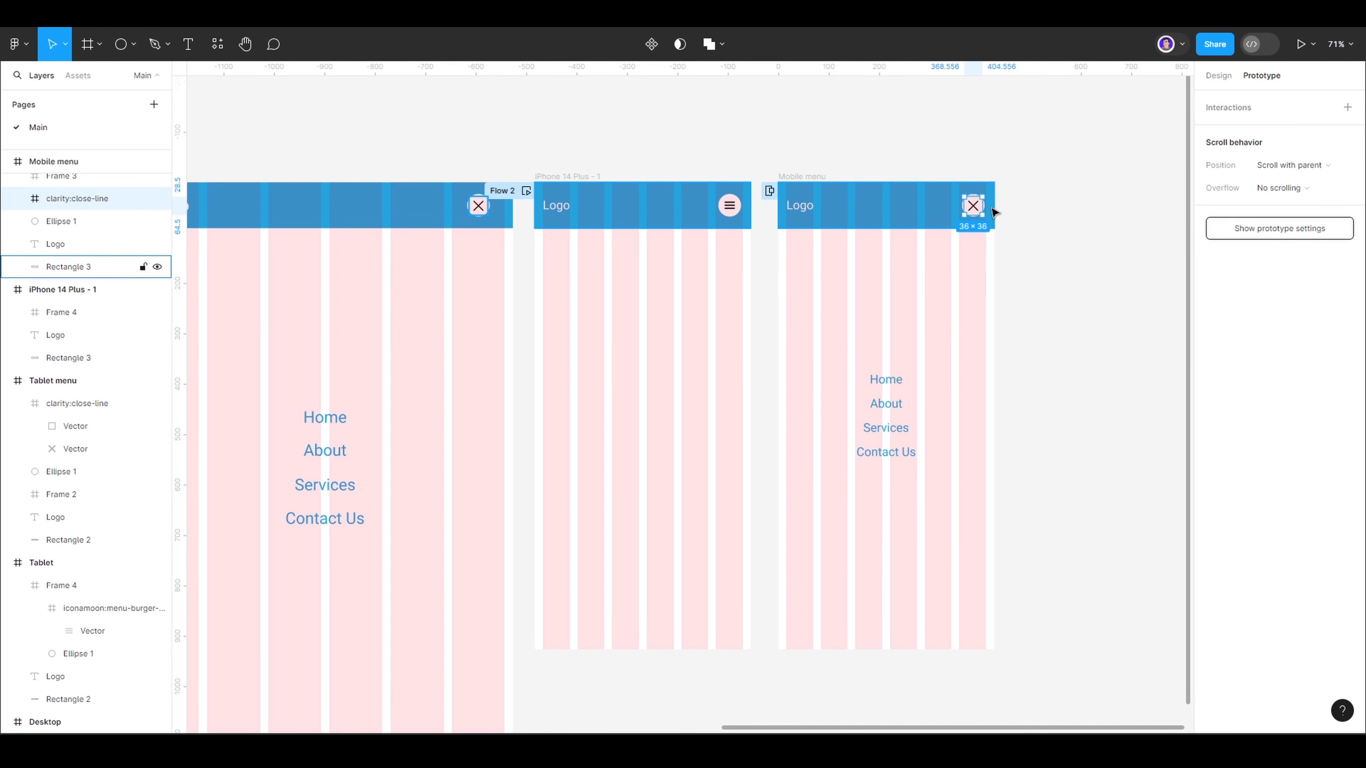
- Give the Mobile menu's X circle an On click Close overlay interaction
{"action": "scroll", "coordinate": [994, 212], "scroll_direction": "up", "scroll_amount": 10}
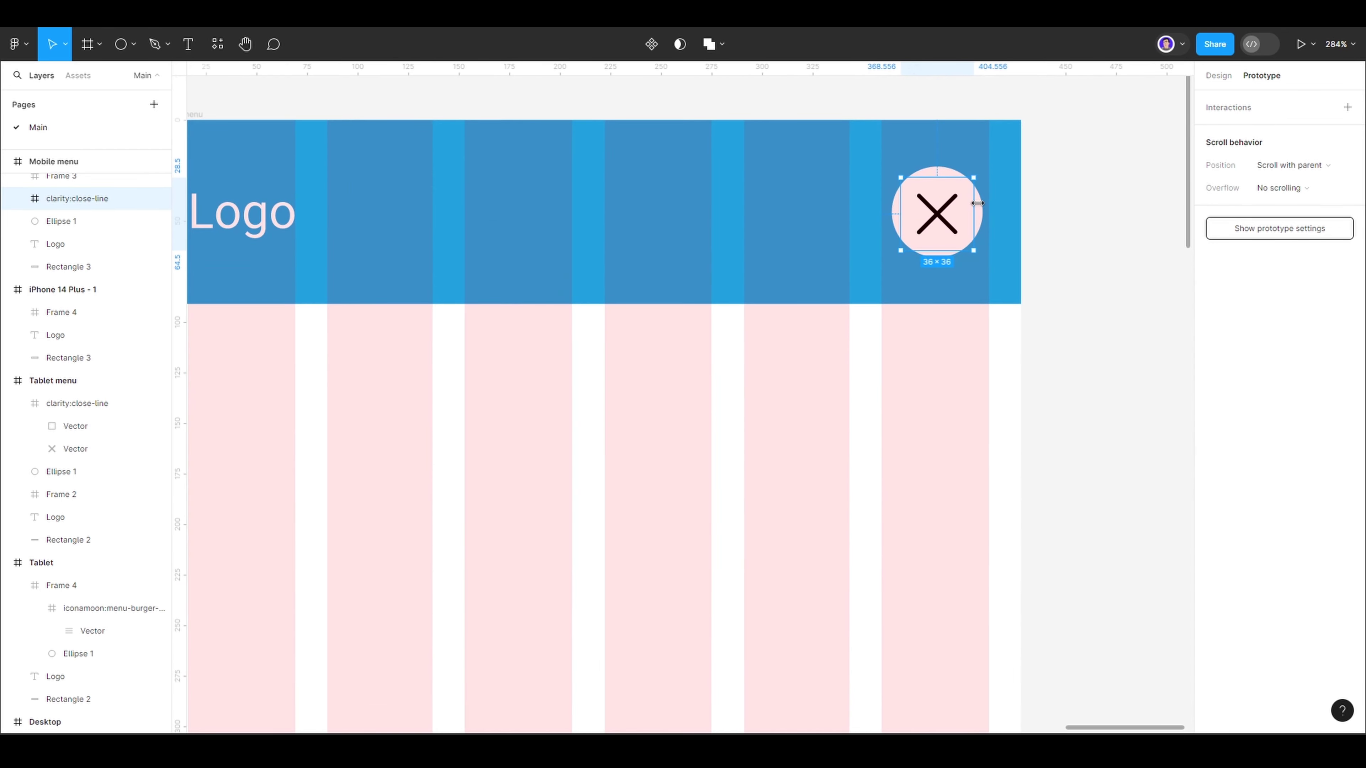
{"action": "left_click", "coordinate": [980, 207]}
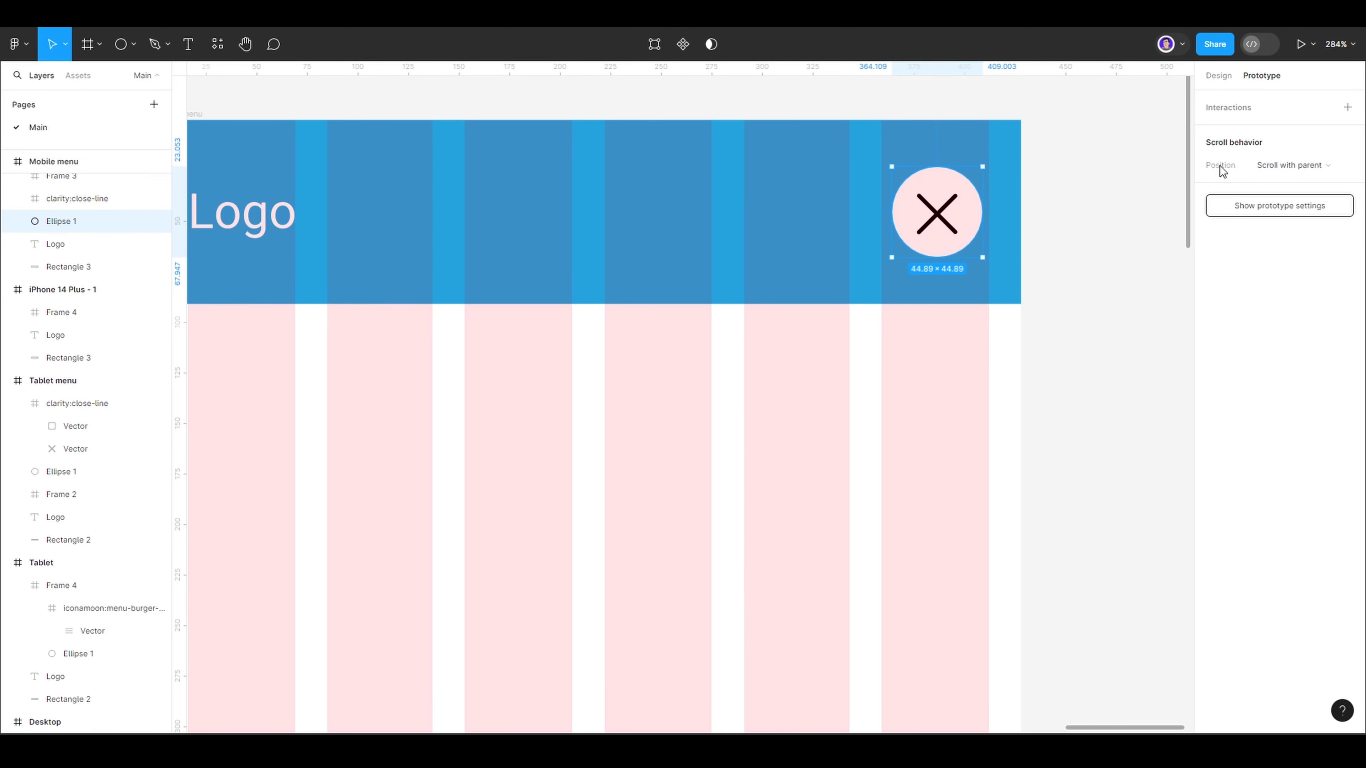
{"action": "left_click", "coordinate": [1282, 108]}
{"action": "left_click", "coordinate": [1078, 157]}
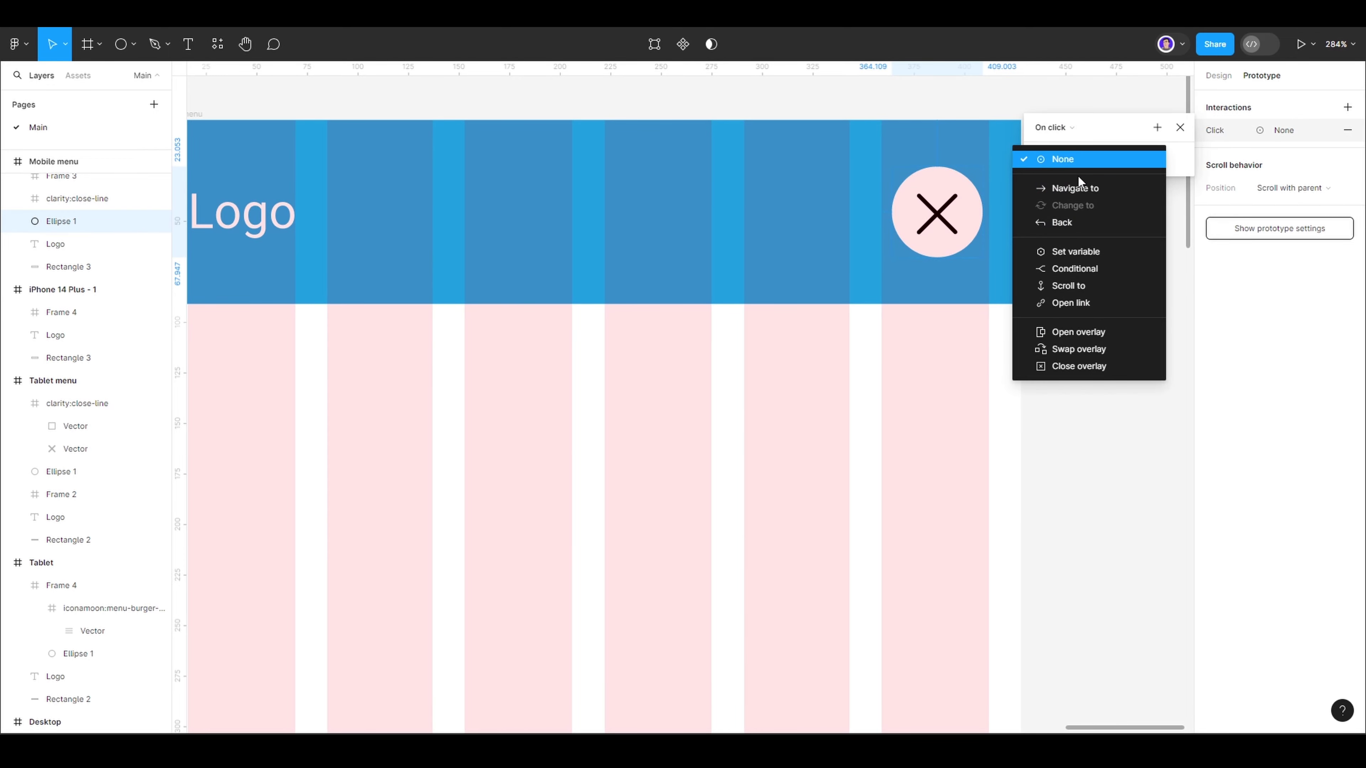
{"action": "left_click", "coordinate": [1095, 365]}
{"action": "scroll", "coordinate": [1093, 312], "scroll_direction": "down", "scroll_amount": 5}
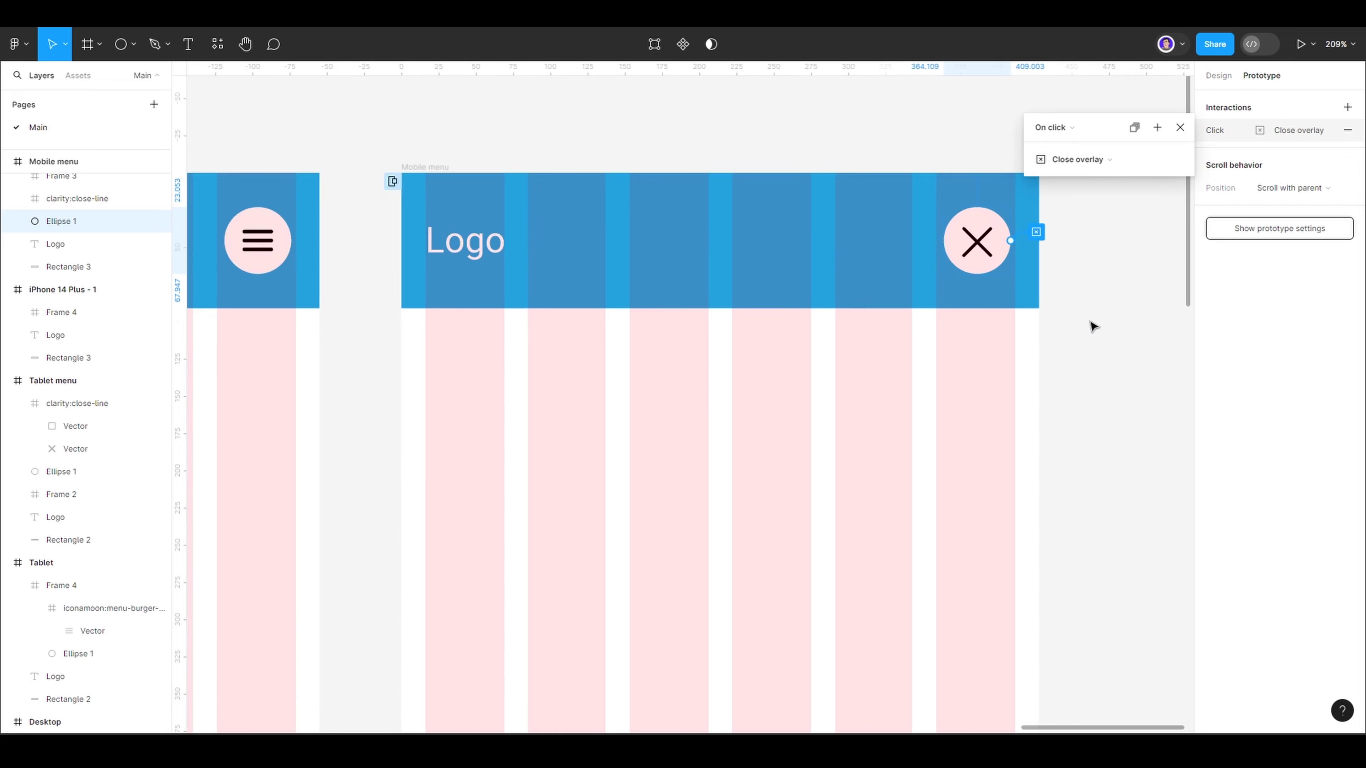
{"action": "left_click", "coordinate": [1102, 349]}
{"action": "left_click", "coordinate": [469, 255]}
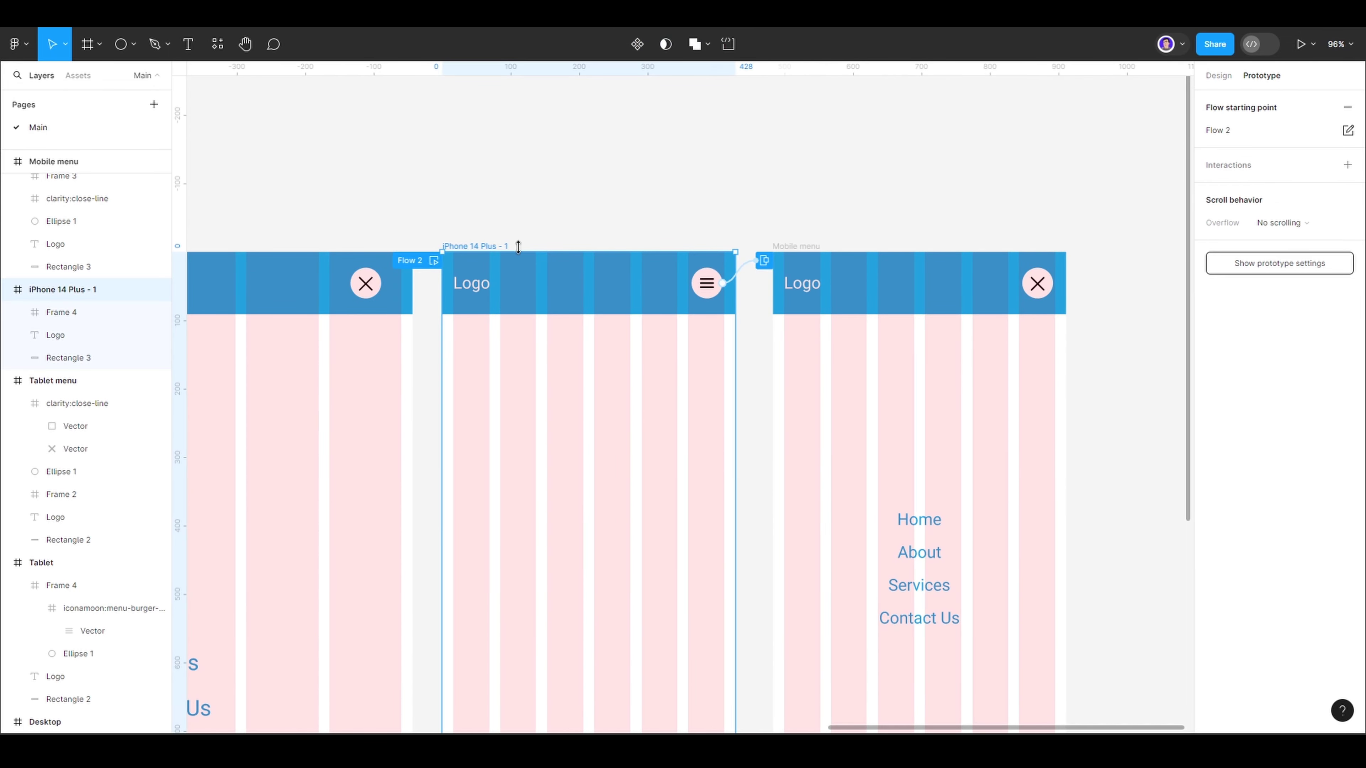
- Present Flow 1 and test opening and closing the tablet menu
{"action": "left_click", "coordinate": [1253, 49]}
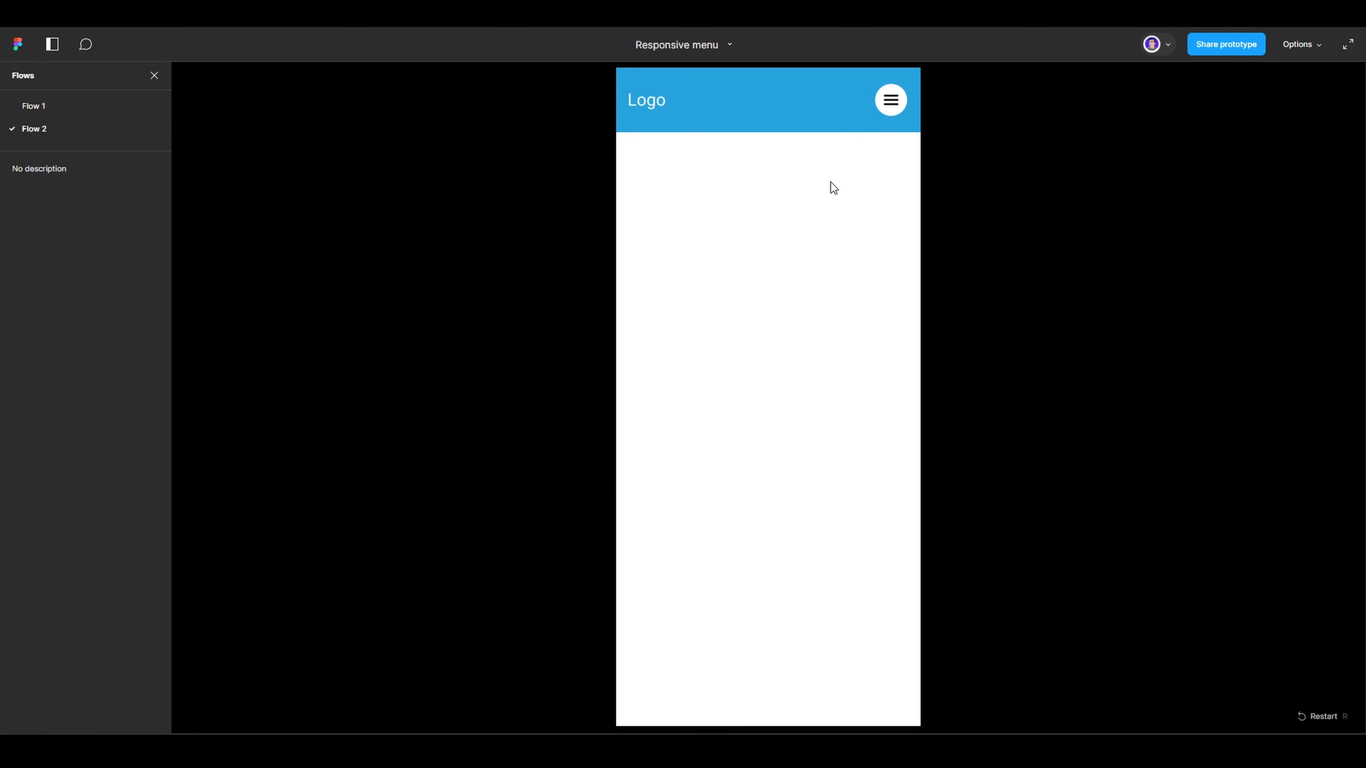
{"action": "left_click", "coordinate": [53, 110]}
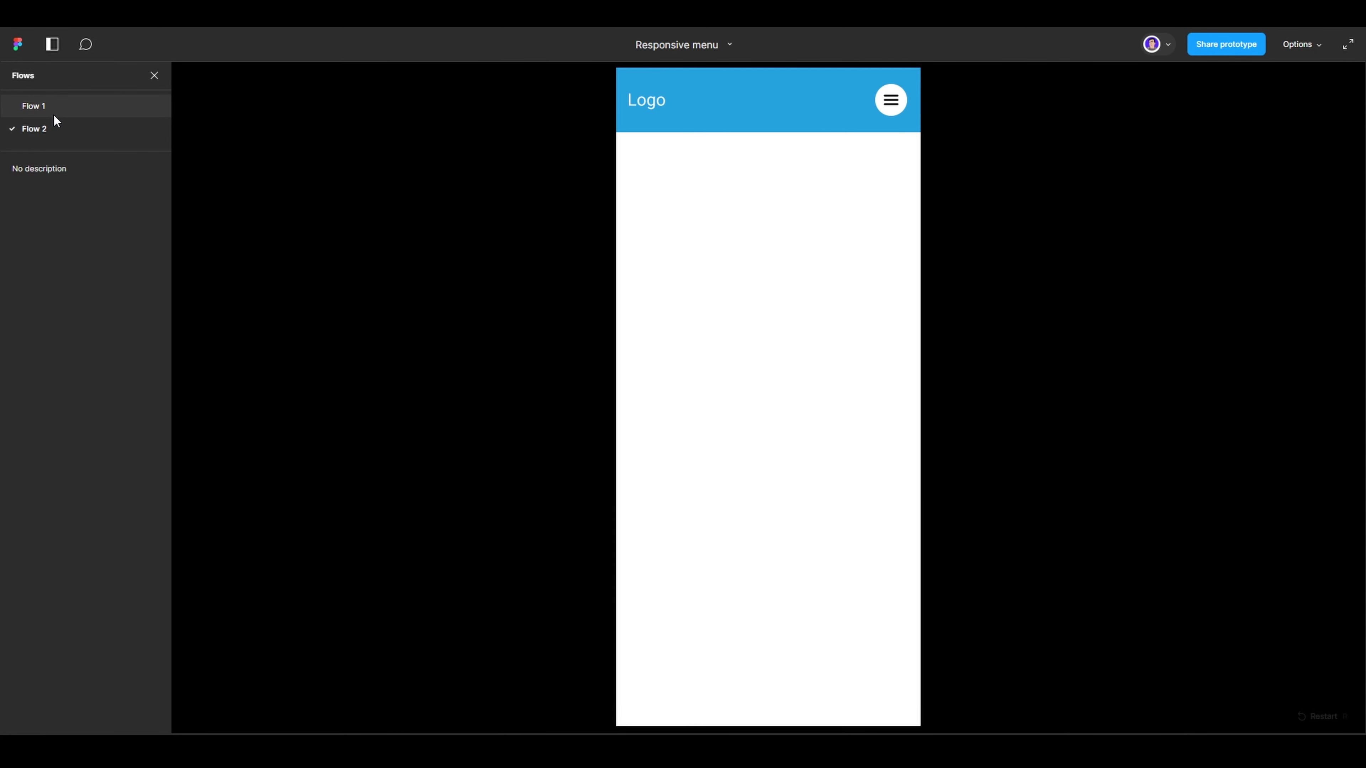
{"action": "left_click", "coordinate": [53, 131]}
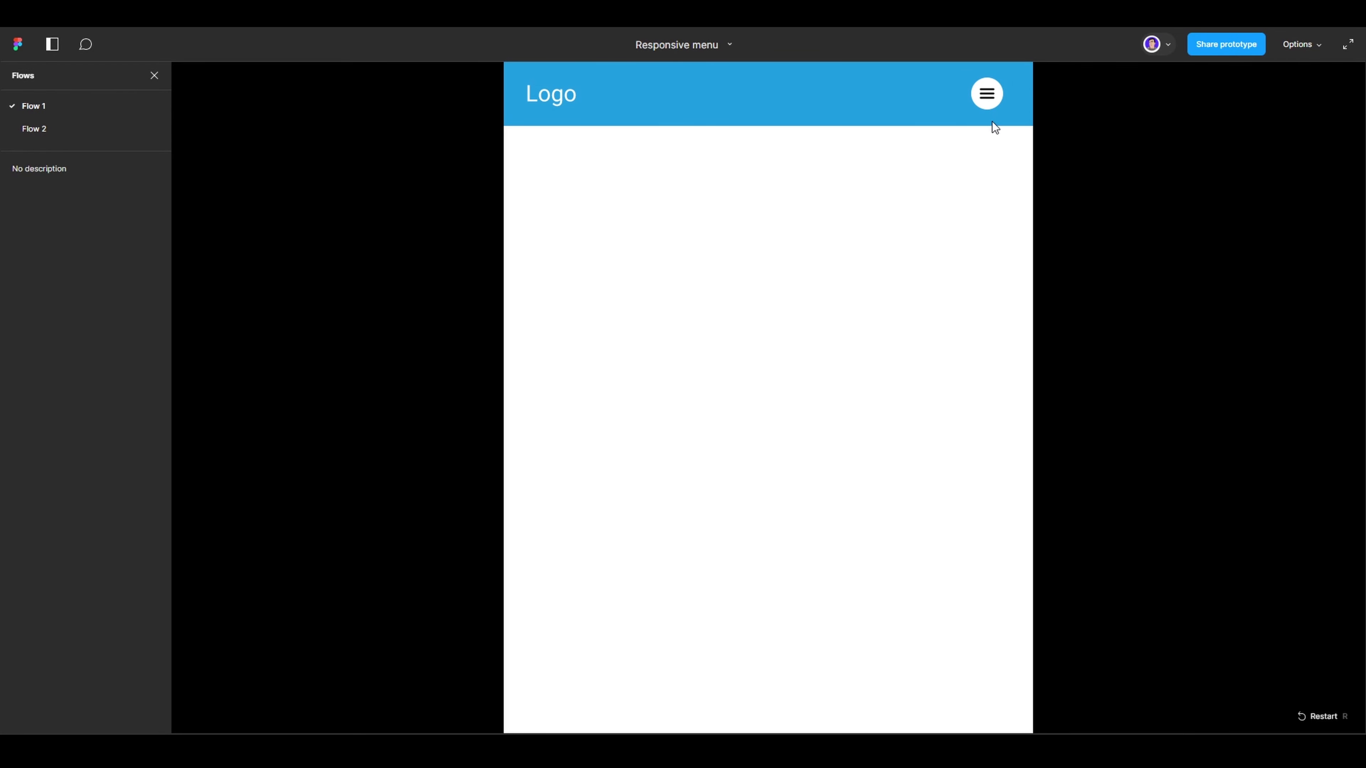
{"action": "left_click", "coordinate": [993, 96]}
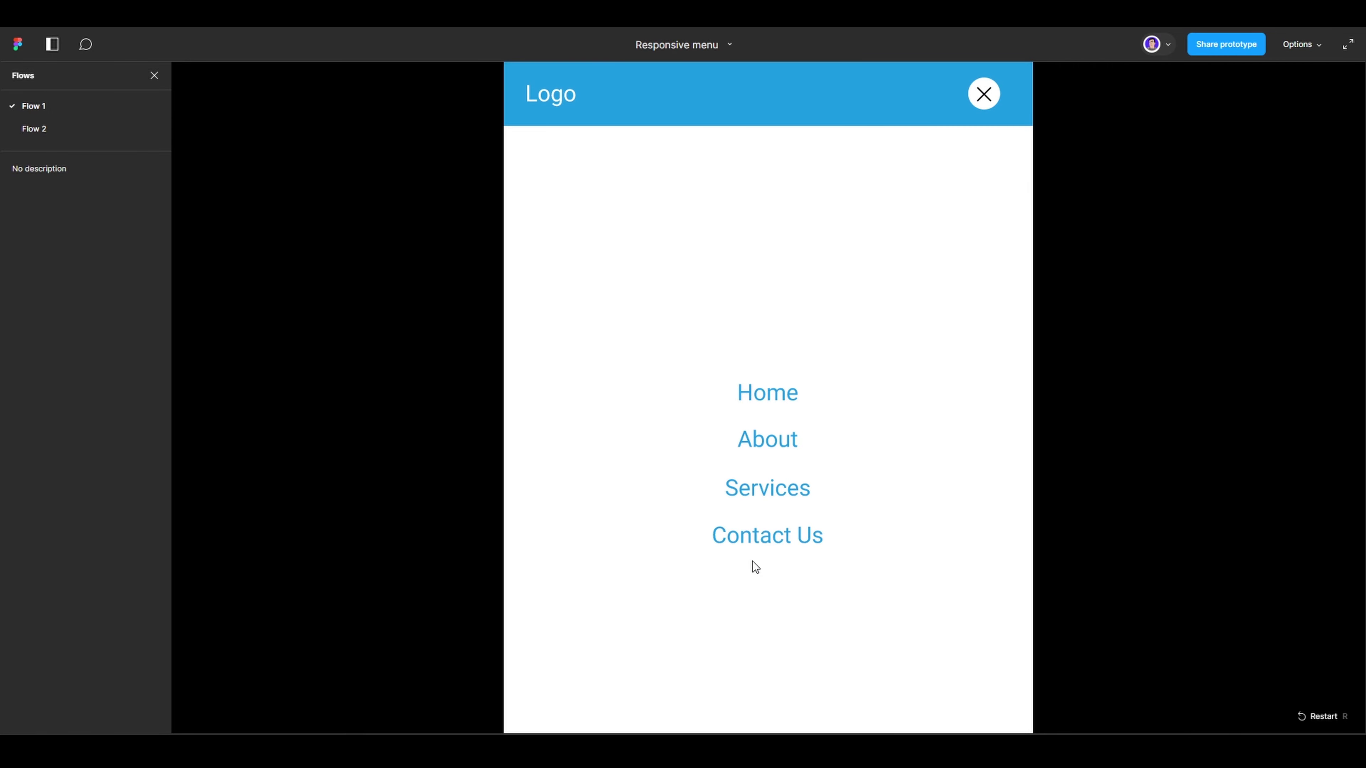
{"action": "left_click", "coordinate": [984, 102]}
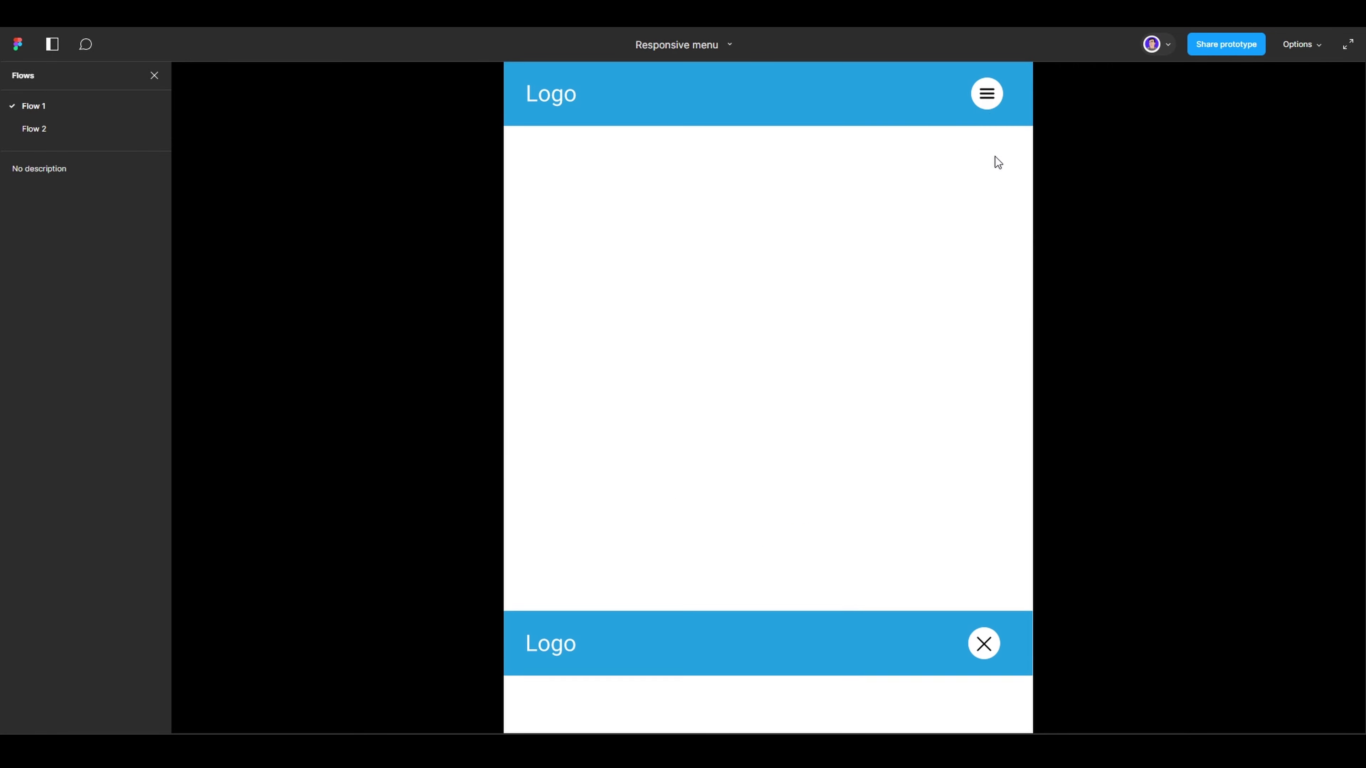
- Play Flow 2 and test opening and closing the mobile menu
{"action": "left_click", "coordinate": [36, 129]}
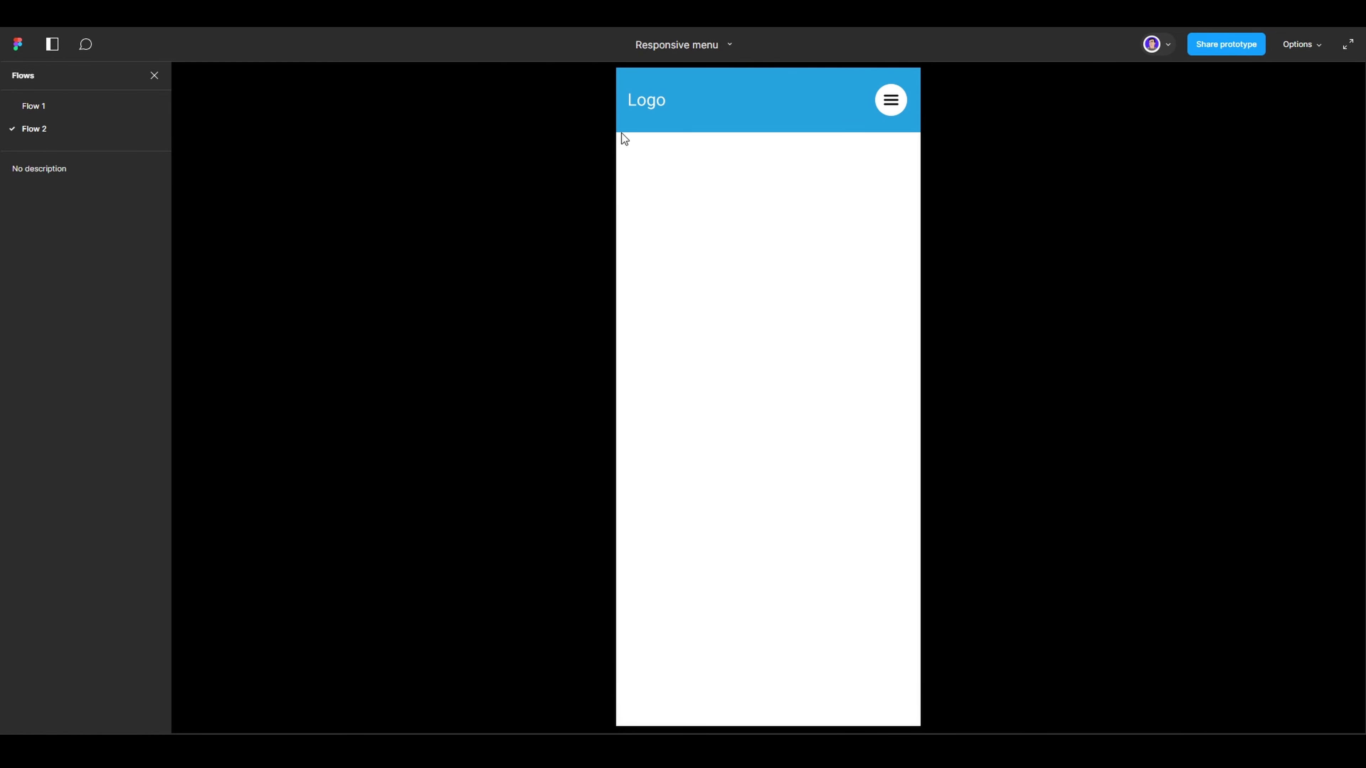
{"action": "left_click", "coordinate": [897, 109]}
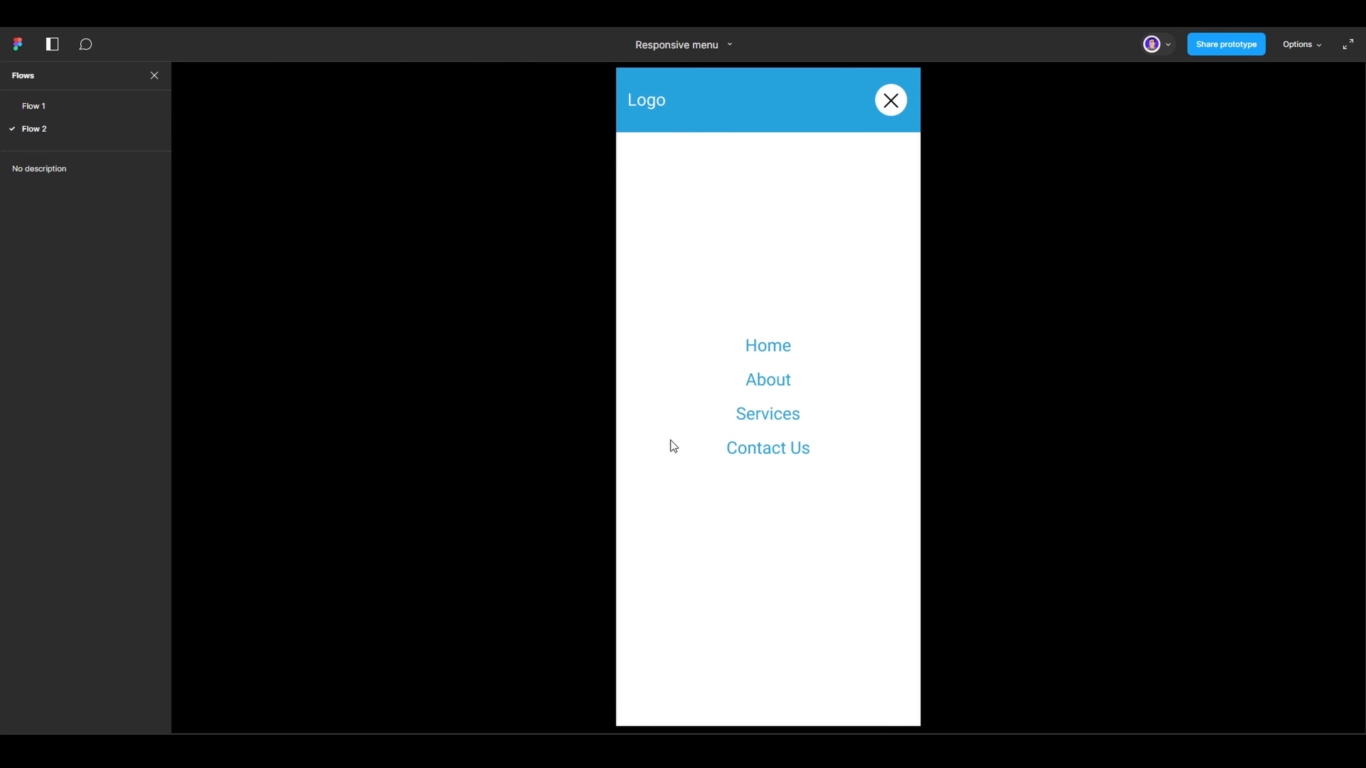
{"action": "left_click", "coordinate": [893, 107]}
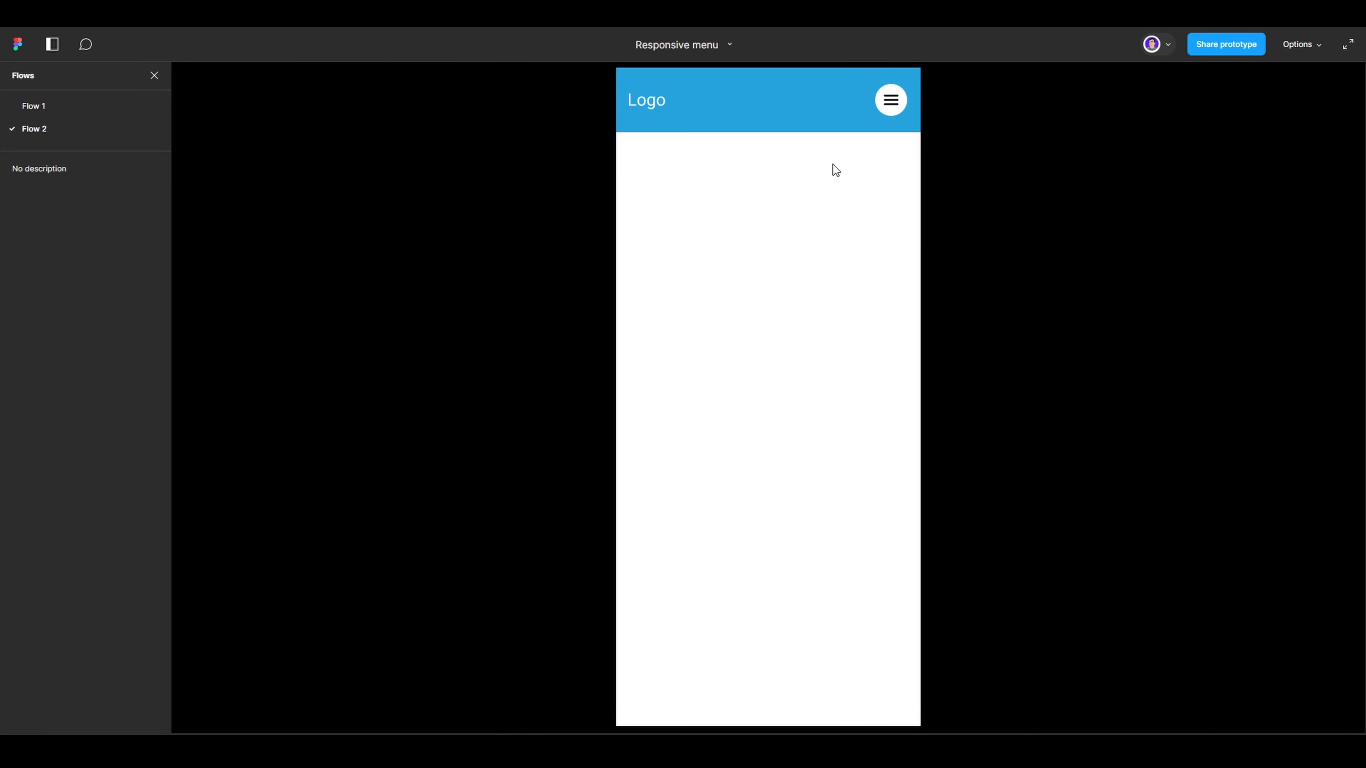
{"action": "left_click", "coordinate": [890, 107]}
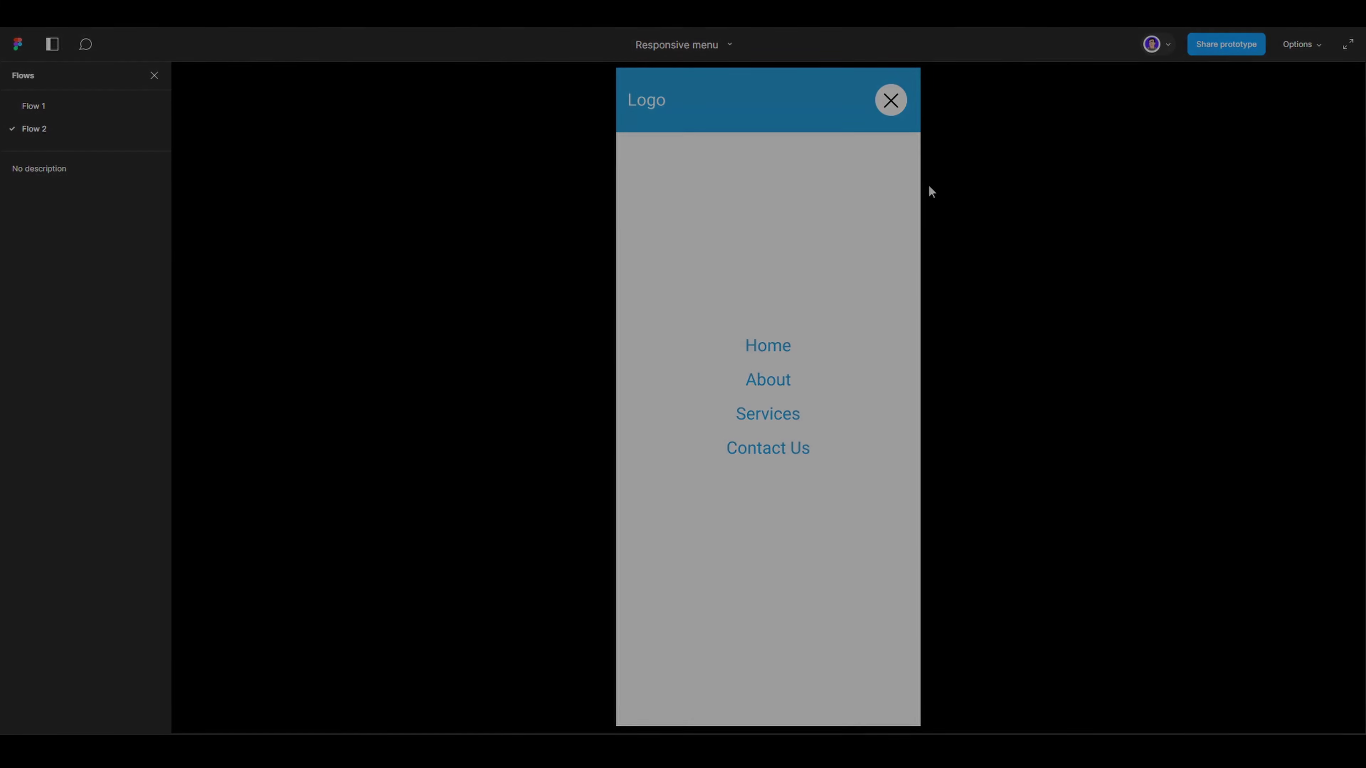